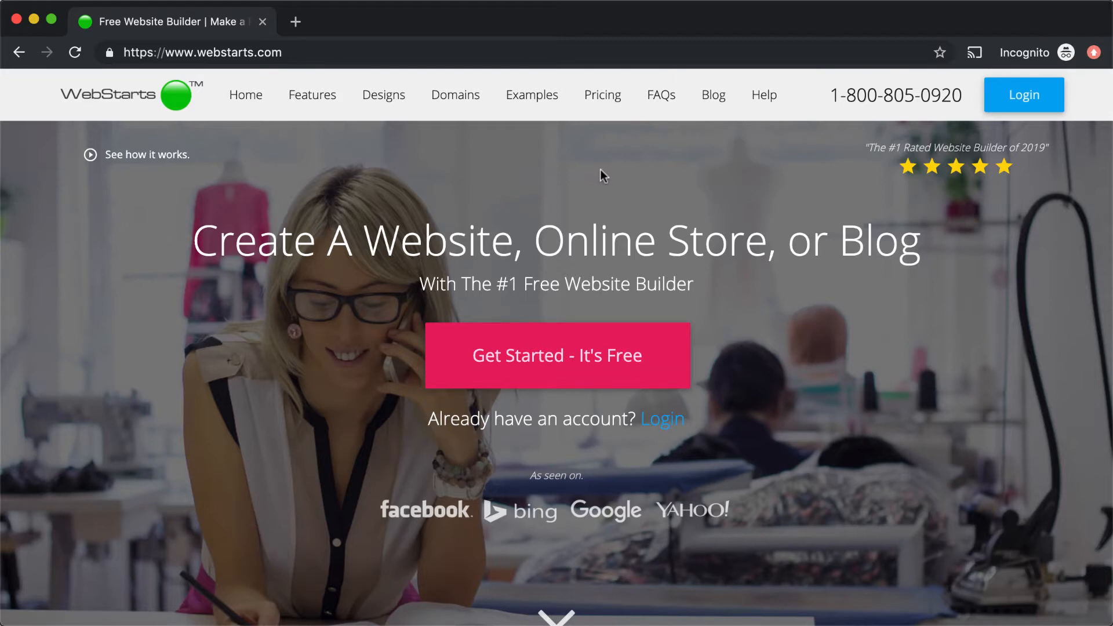
# Step: Start a free website and select the Quality Clothing template from the Online Store designs
pyautogui.click(596, 366)
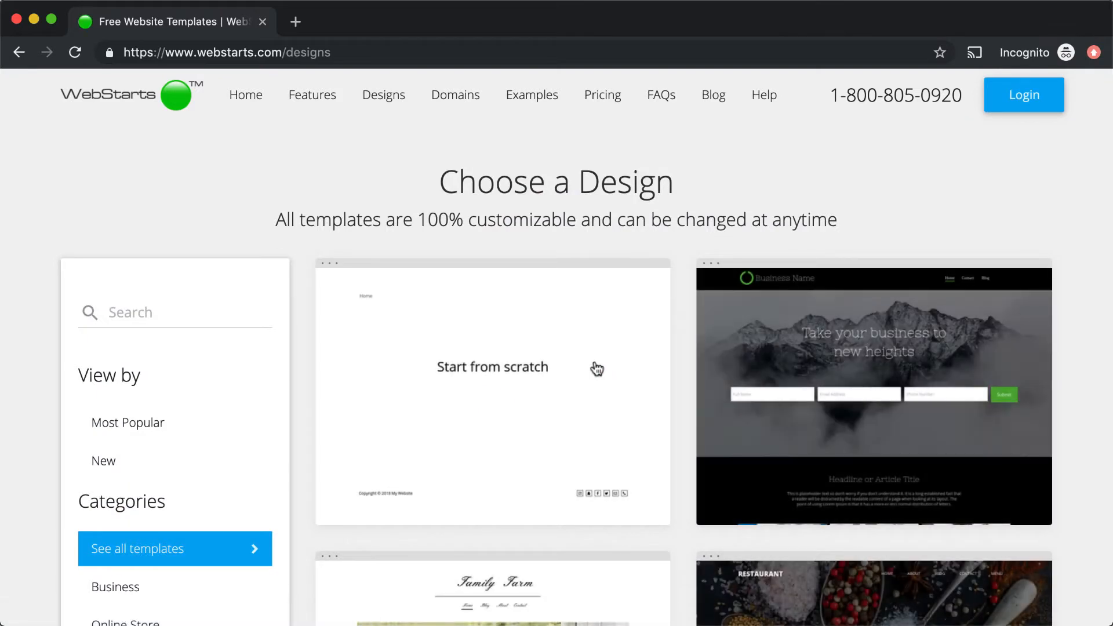
pyautogui.moveTo(593, 365)
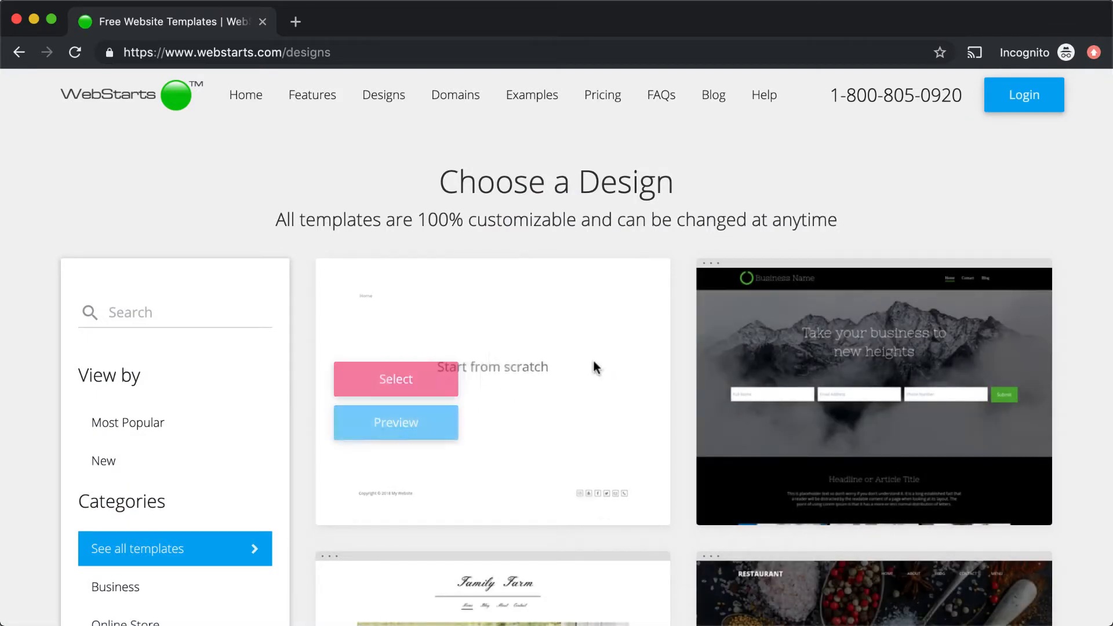
pyautogui.scroll(-5, 373, 439)
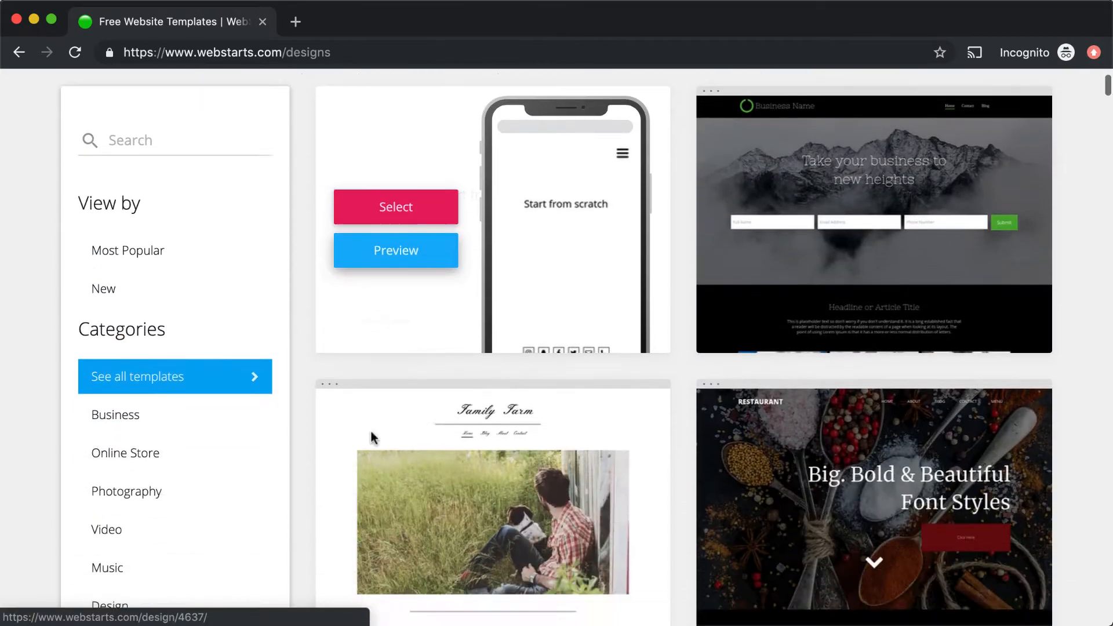
pyautogui.click(137, 321)
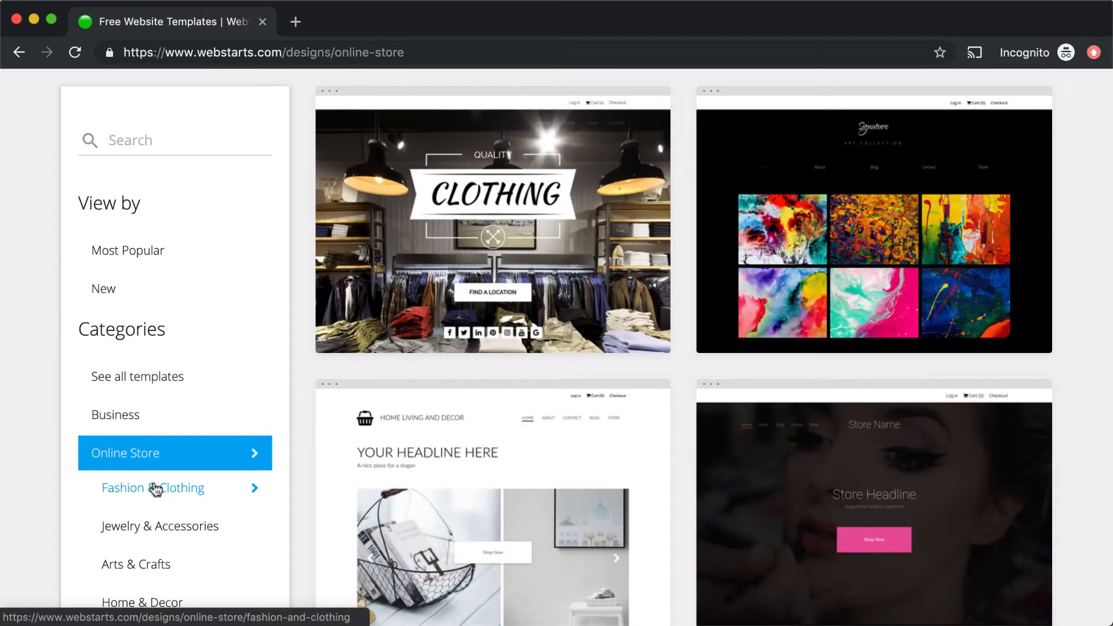
pyautogui.moveTo(449, 238)
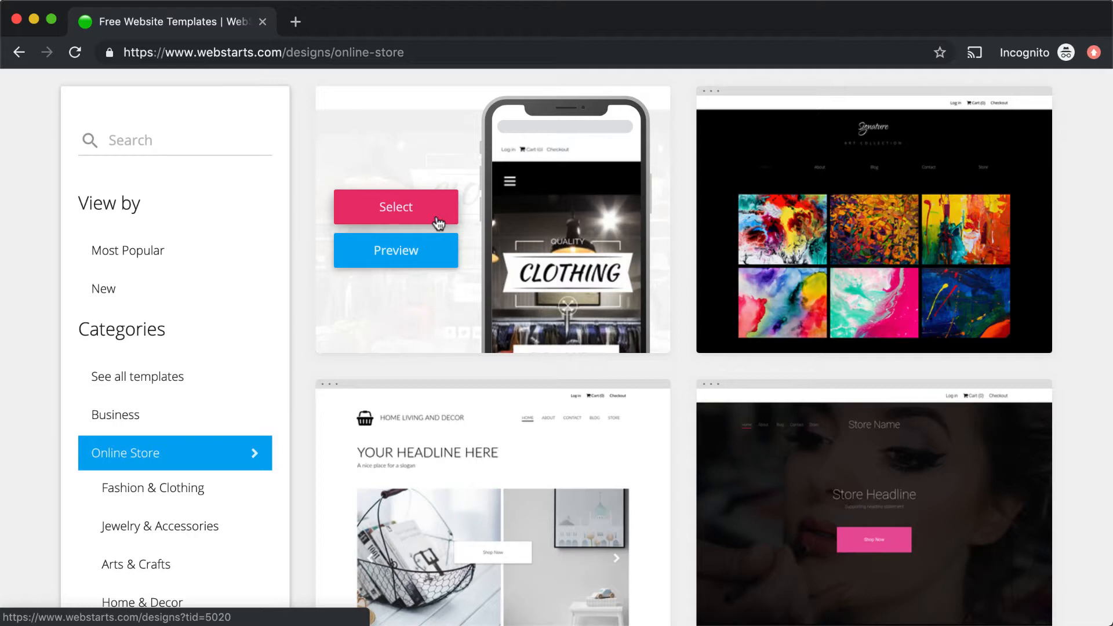
pyautogui.click(404, 213)
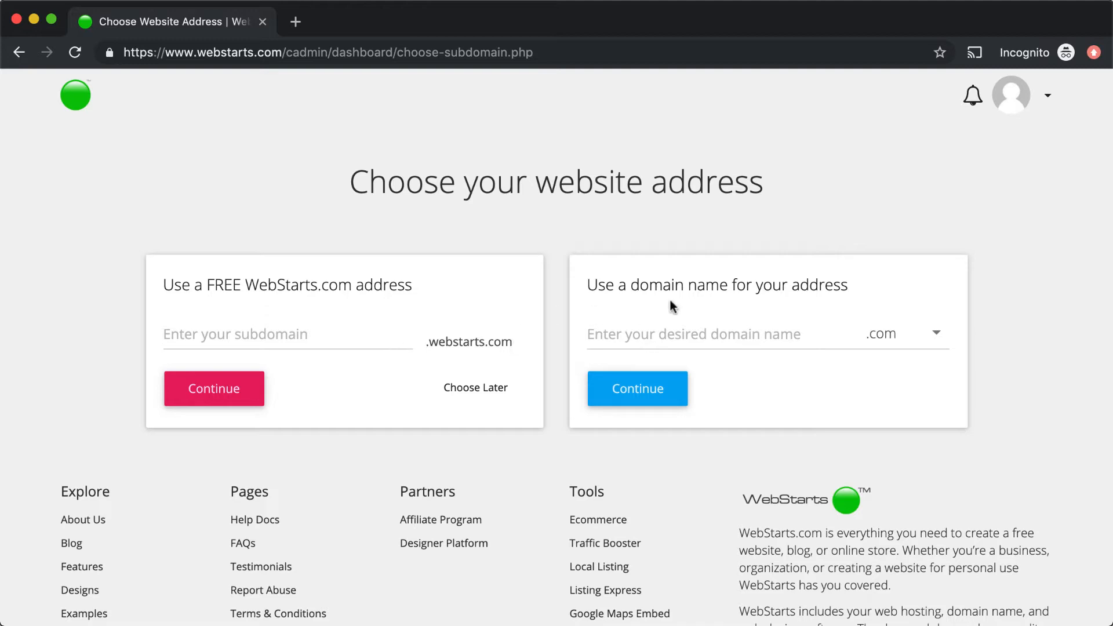
# Step: Register the free WebStarts subdomain "demotshirstore" as the website address and dismiss the welcome video
pyautogui.click(723, 341)
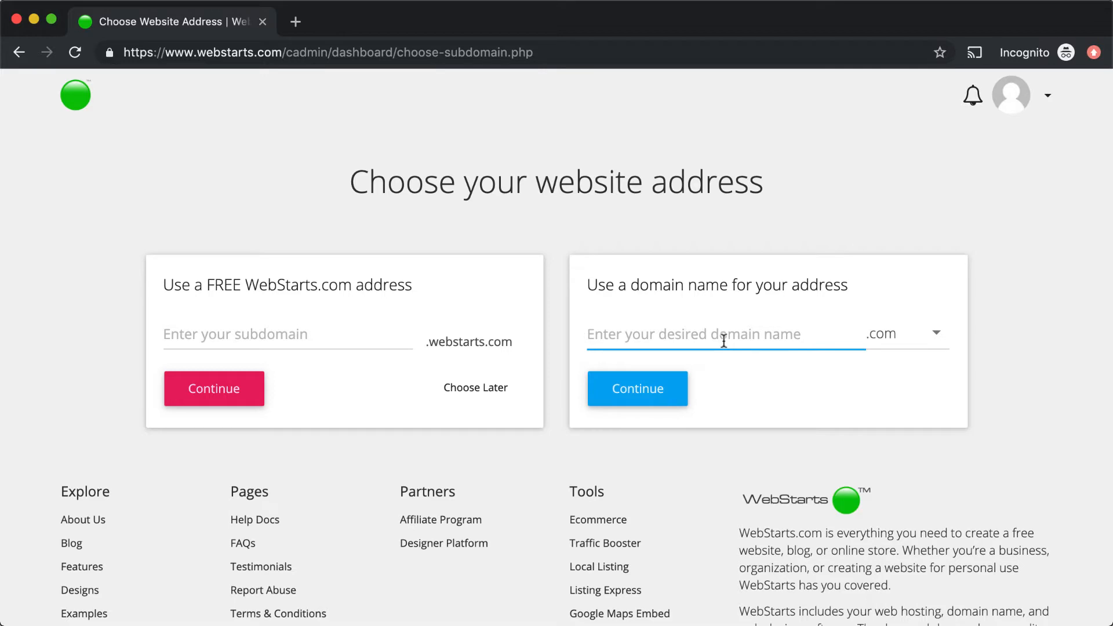
pyautogui.click(231, 323)
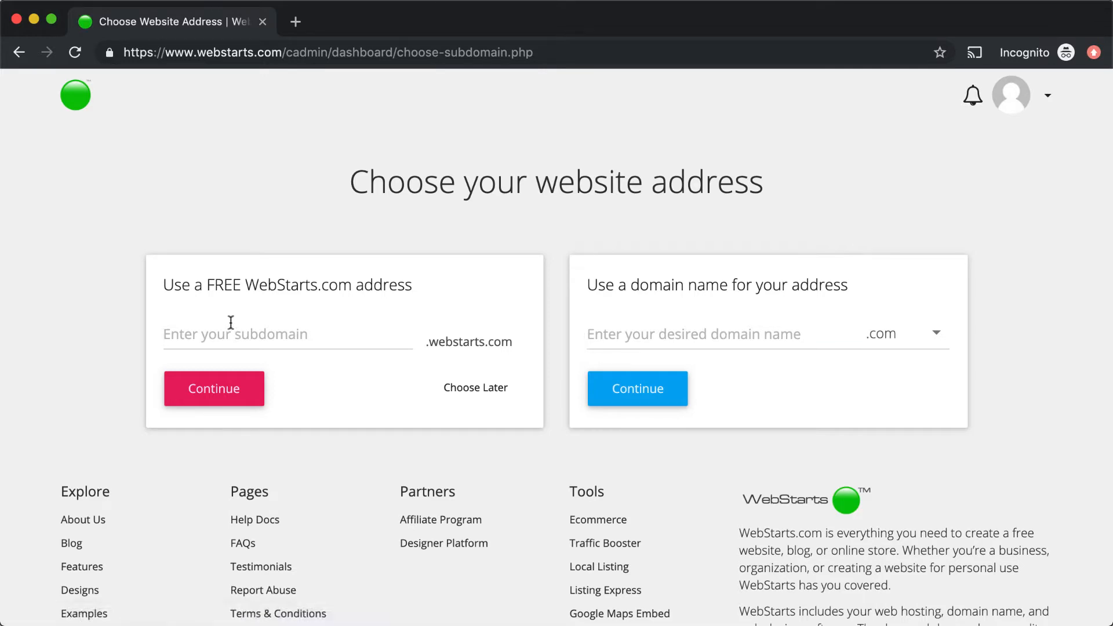
pyautogui.write('demo')
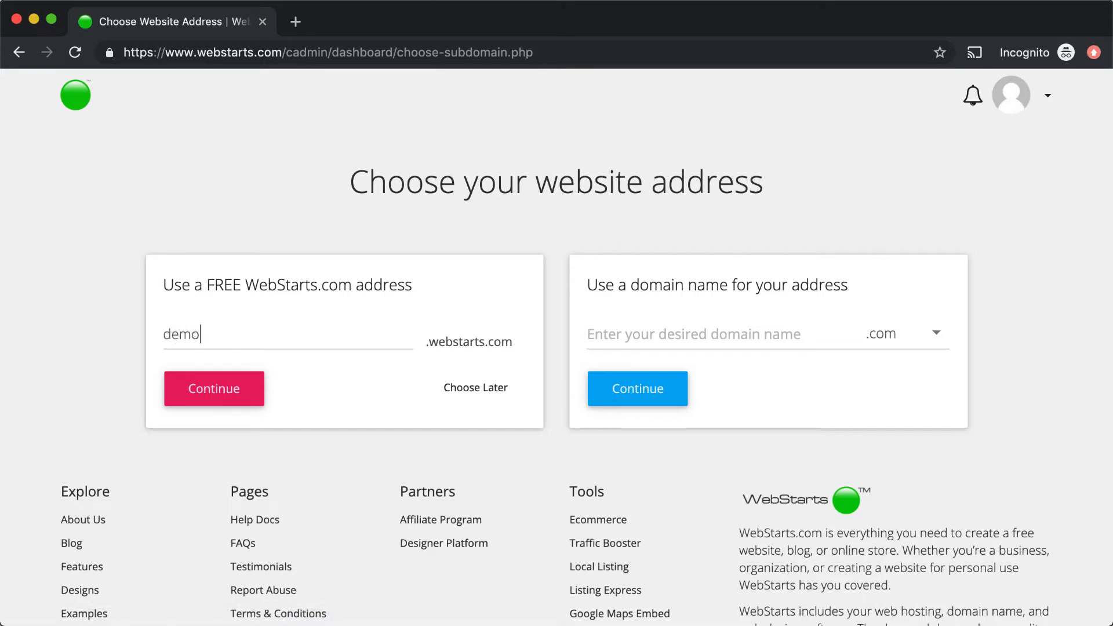
pyautogui.write('tshirstore')
pyautogui.click(236, 384)
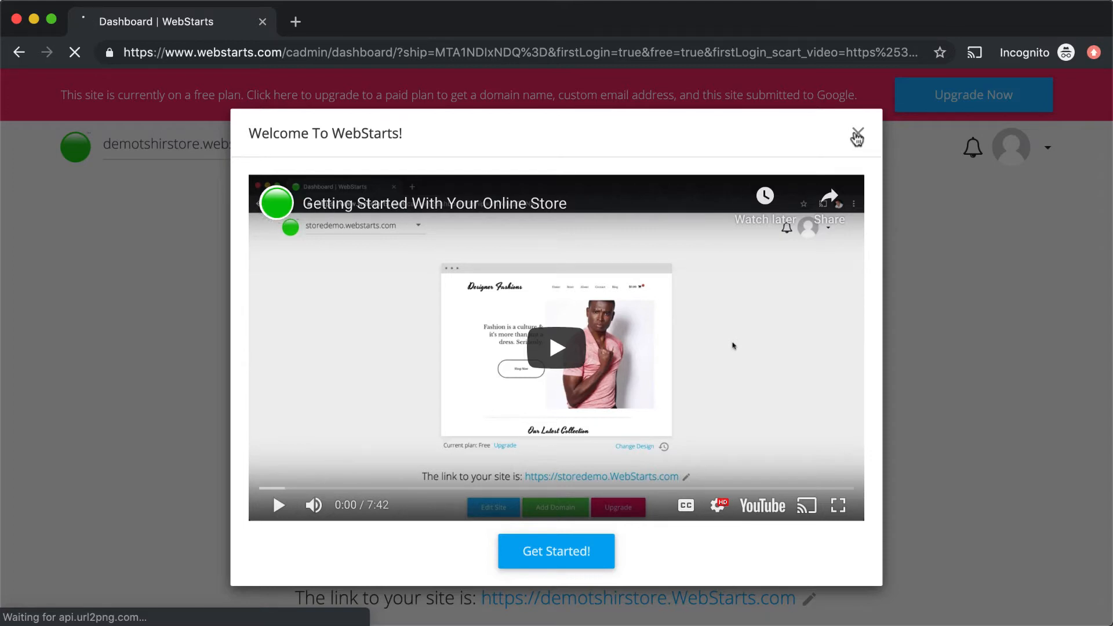
pyautogui.click(857, 138)
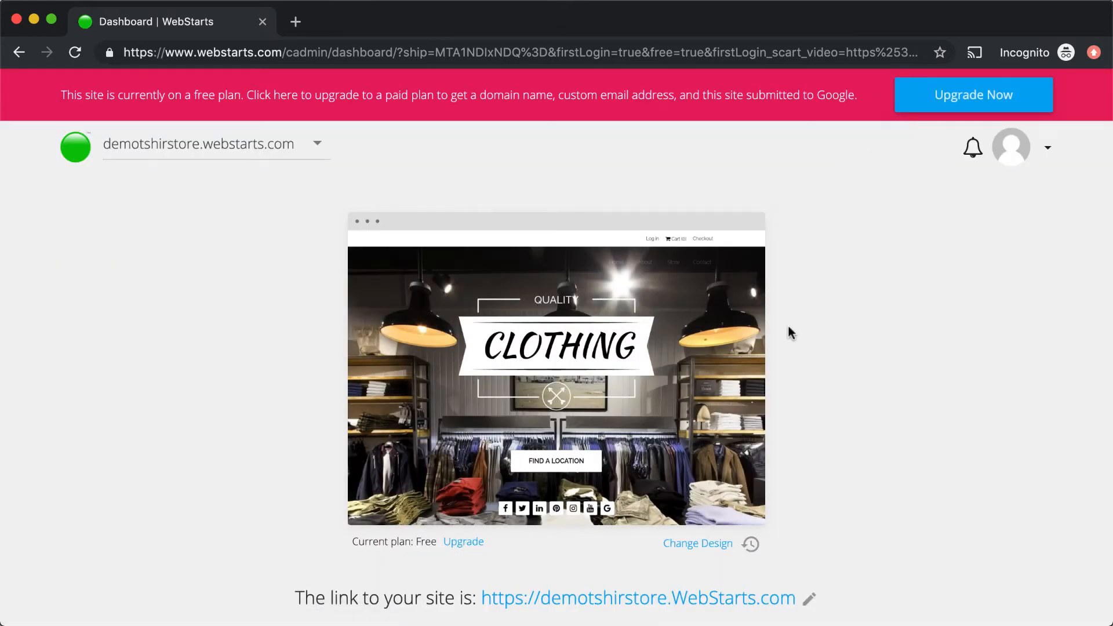
# Step: Open the store manager from the site dashboard and go to its store settings
pyautogui.scroll(-1, 786, 345)
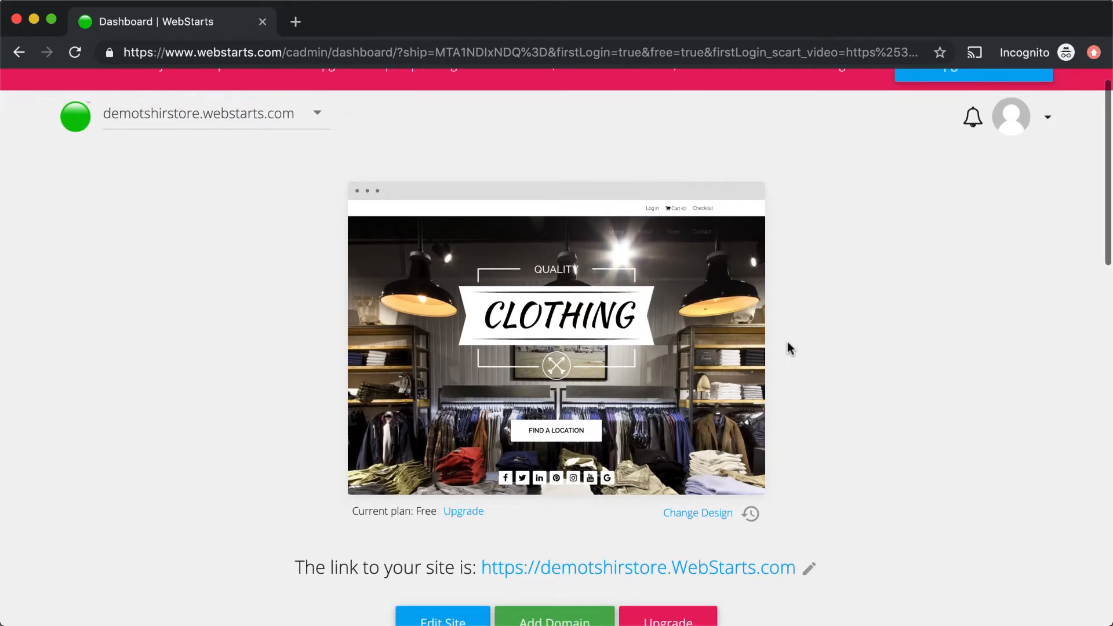
pyautogui.moveTo(582, 330)
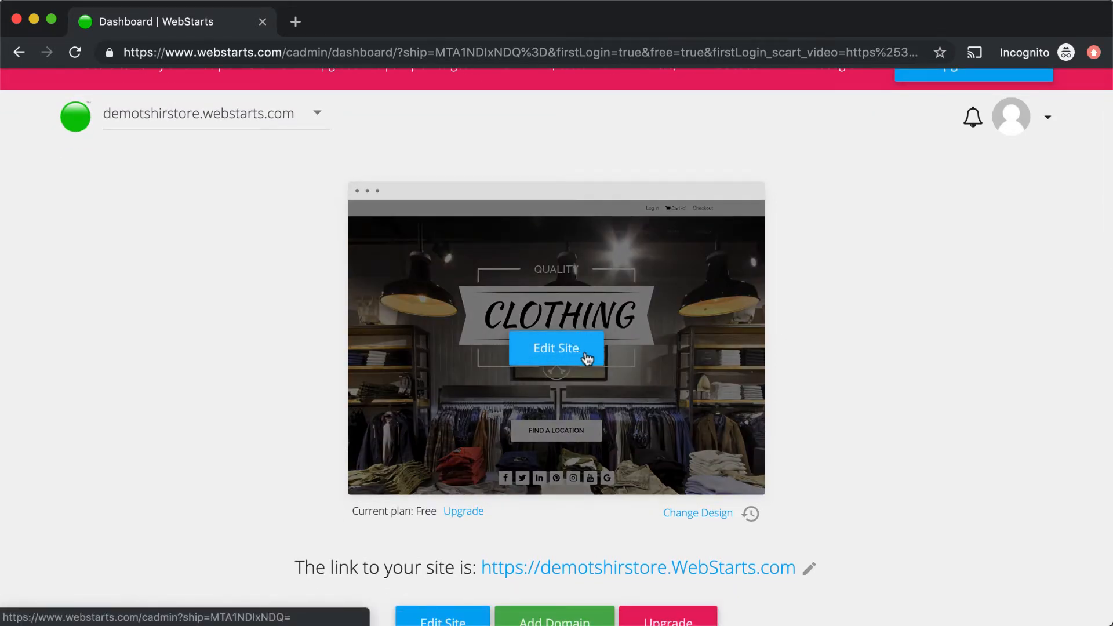
pyautogui.scroll(-5, 549, 412)
pyautogui.scroll(-2, 548, 411)
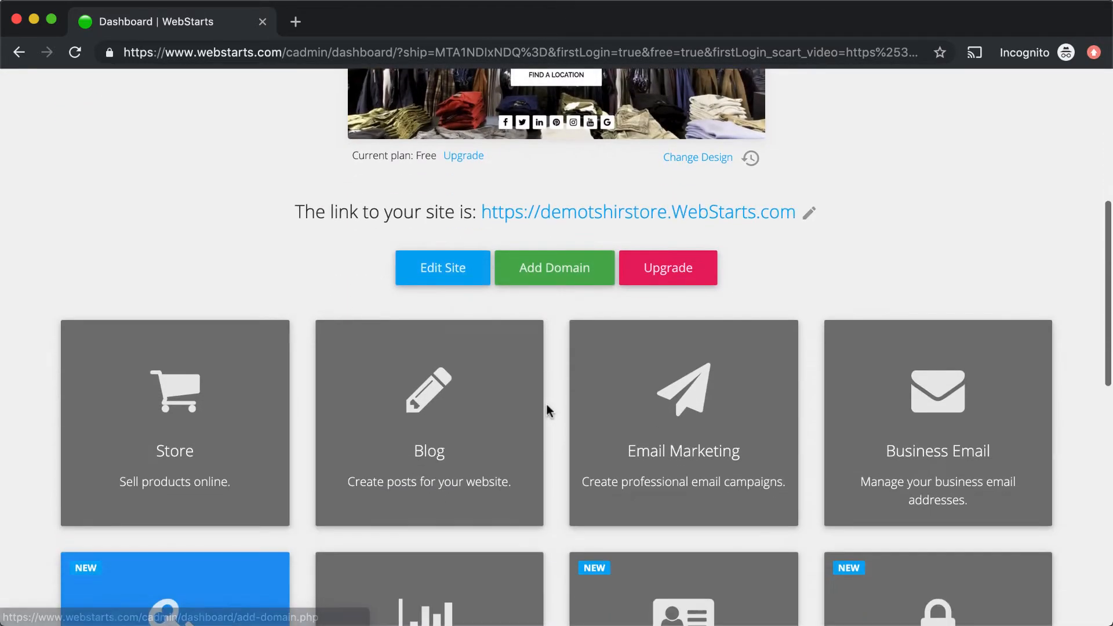
pyautogui.click(237, 405)
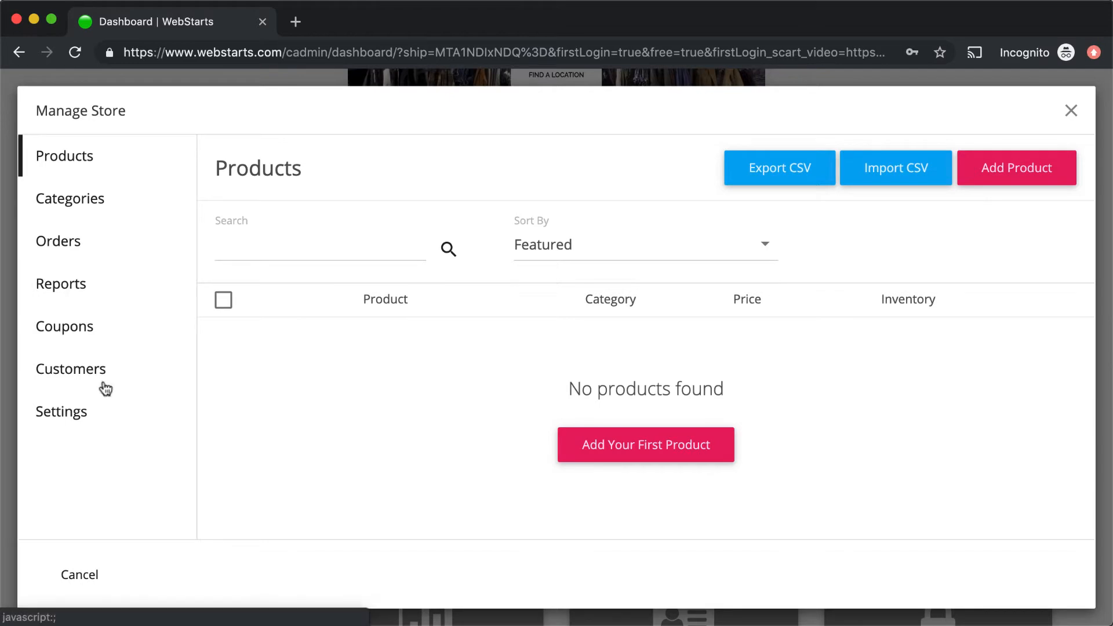
pyautogui.click(87, 416)
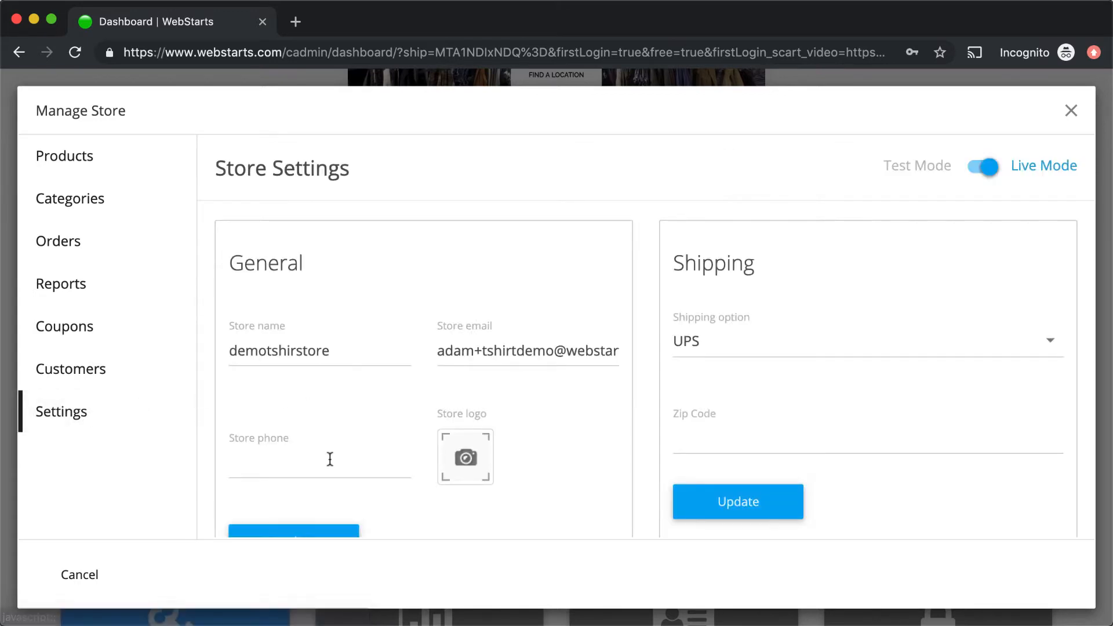
# Step: Examine the available payment processor options in the store's payment settings, keeping the current choice
pyautogui.scroll(-5, 330, 459)
pyautogui.scroll(1, 348, 359)
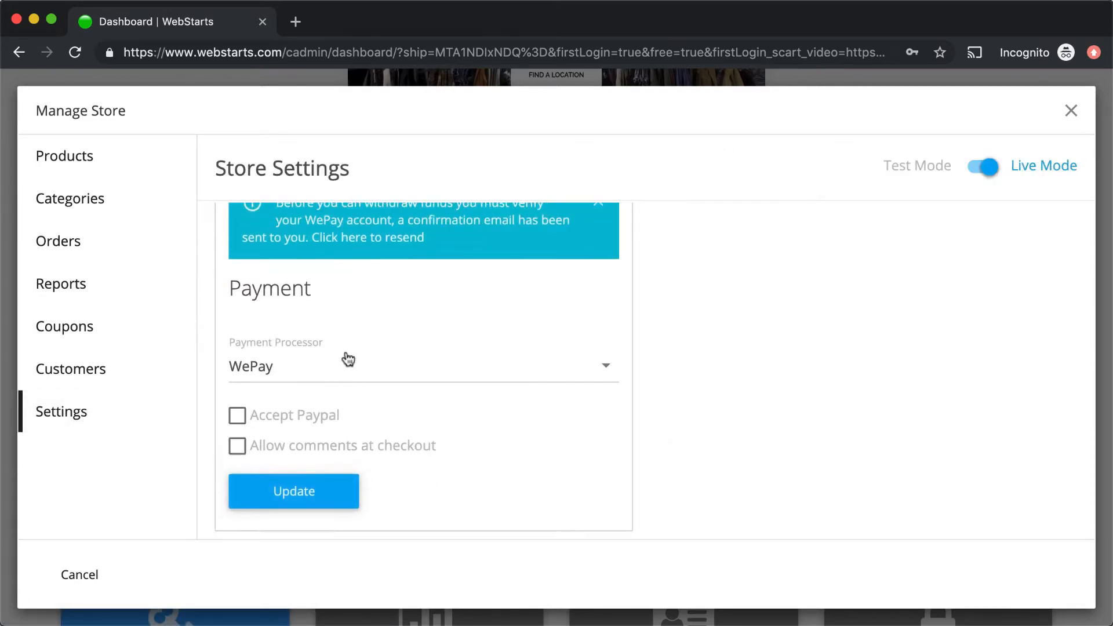
pyautogui.scroll(2, 348, 359)
pyautogui.scroll(-2, 346, 358)
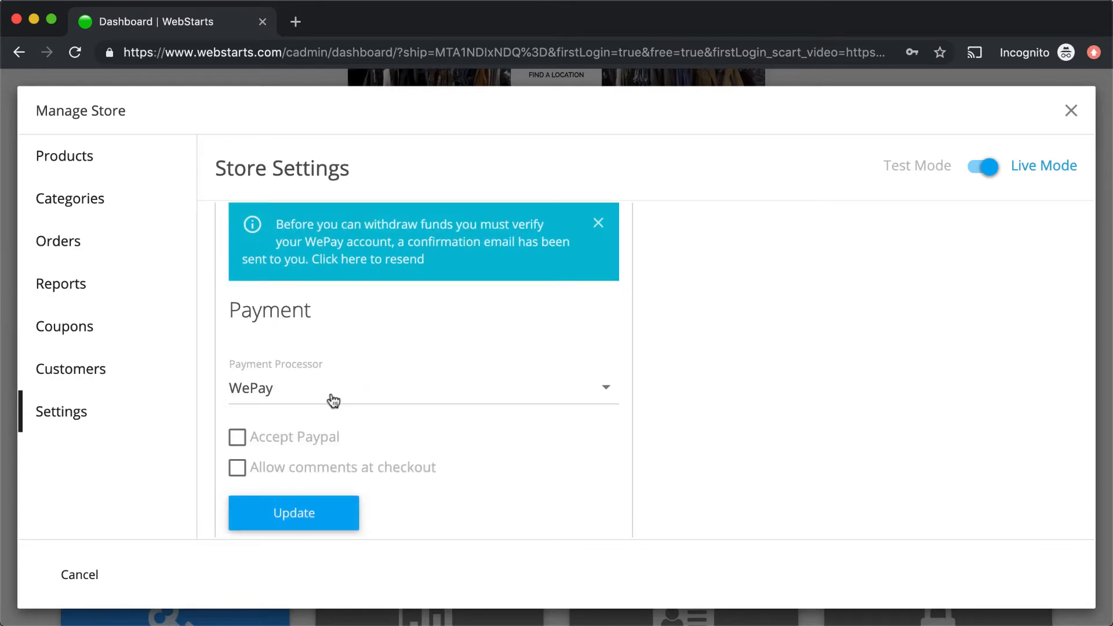
pyautogui.click(377, 397)
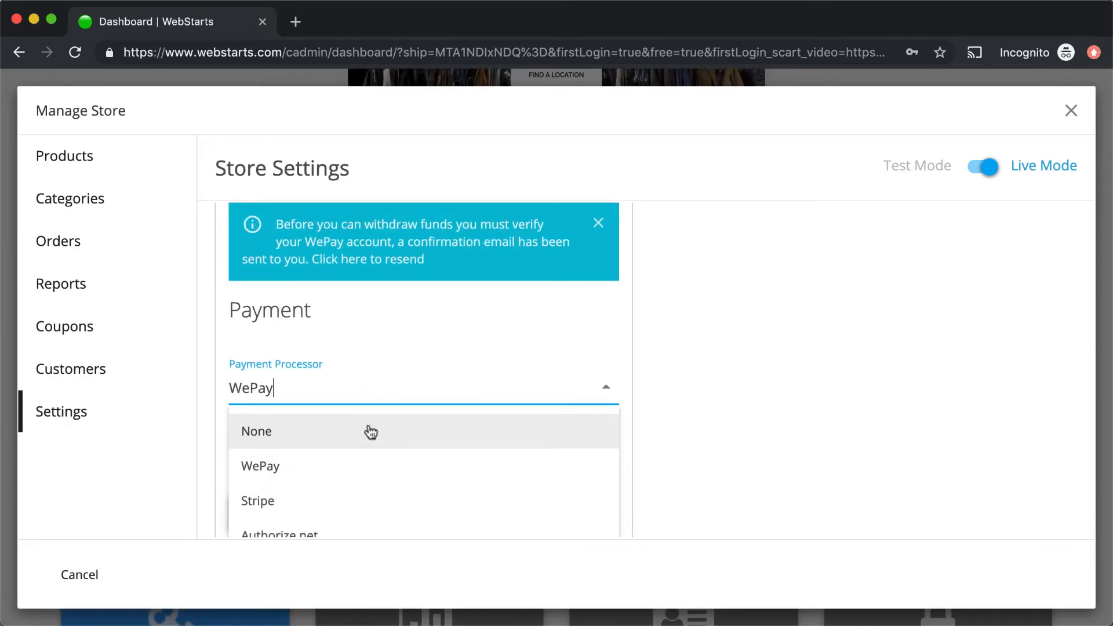
pyautogui.scroll(-2, 371, 432)
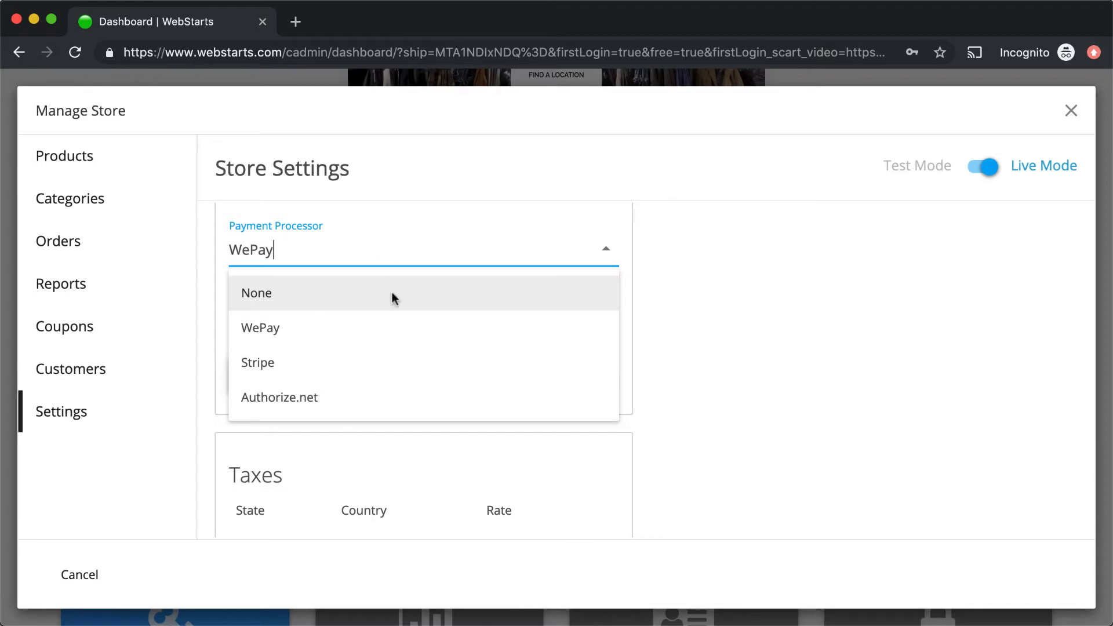
pyautogui.click(429, 233)
pyautogui.scroll(5, 438, 269)
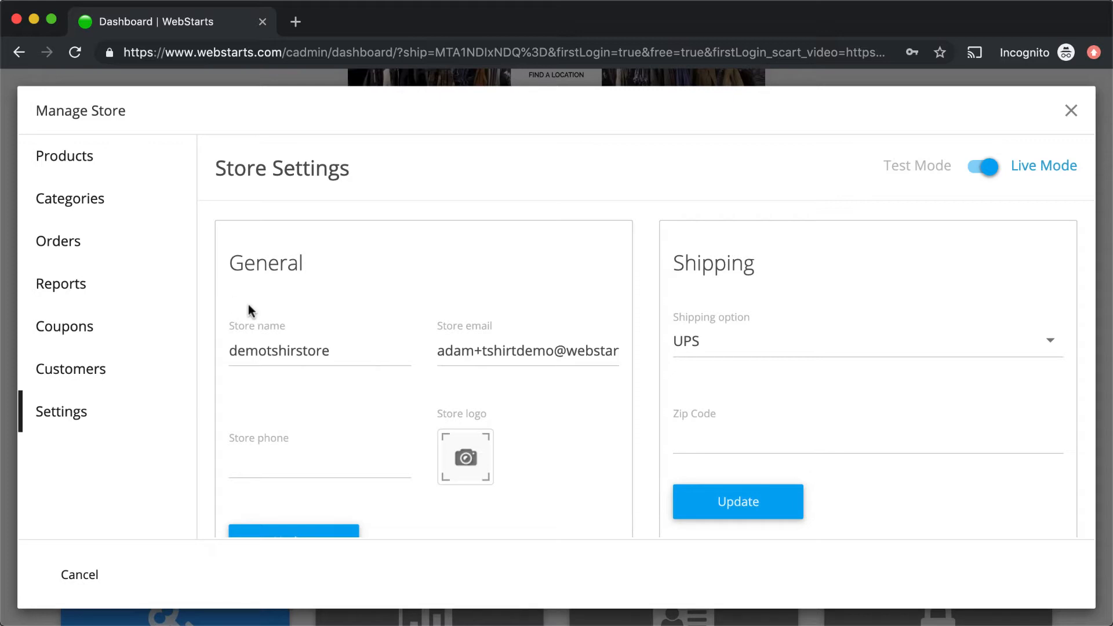
# Step: Set the store name to "Adams TShirt Store" in the general store settings
pyautogui.moveTo(335, 350); pyautogui.dragTo(232, 354)
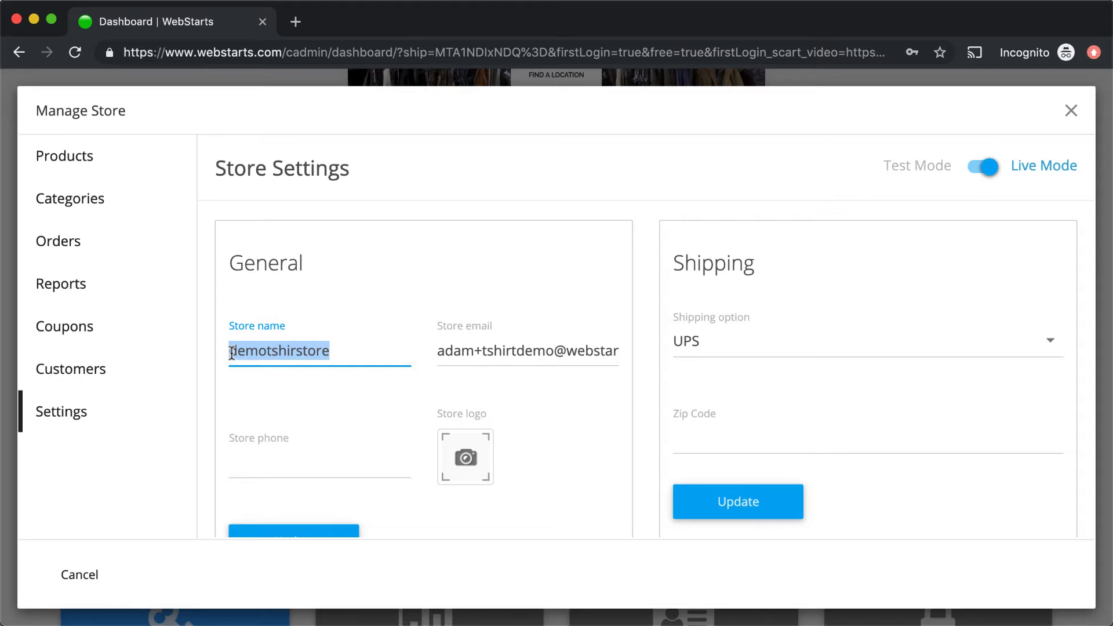
pyautogui.write('Adams ')
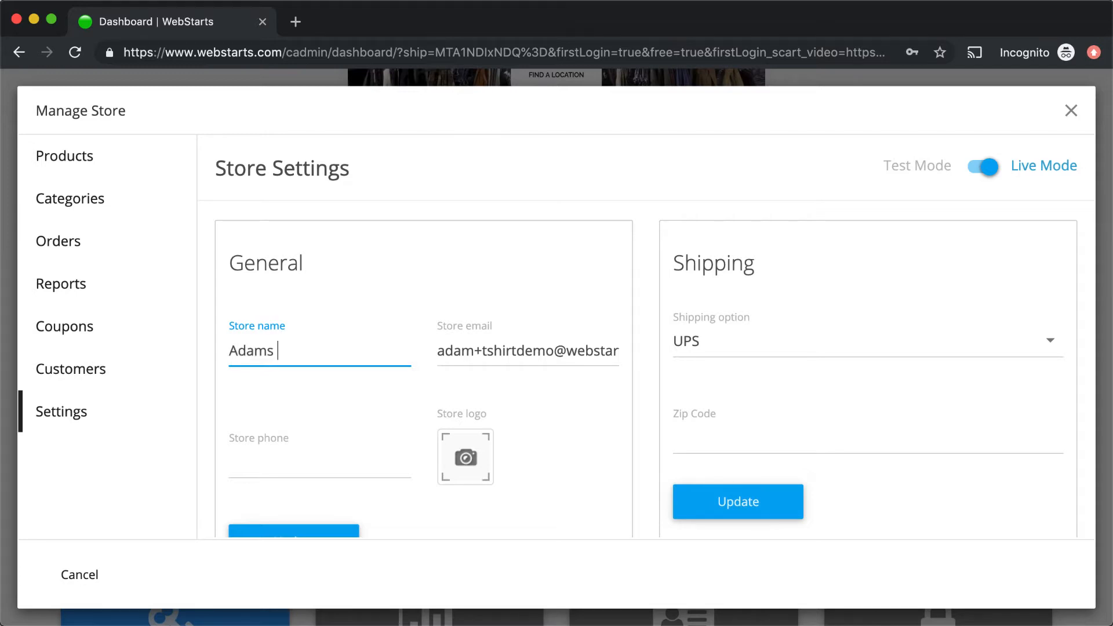
pyautogui.write('TShirt Store')
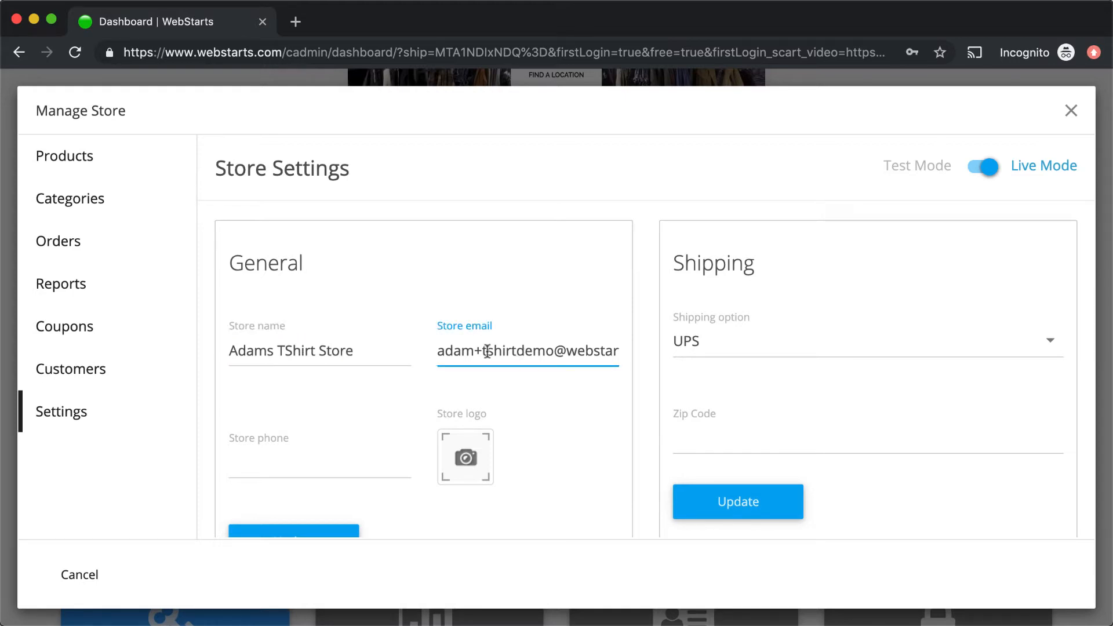
pyautogui.click(321, 471)
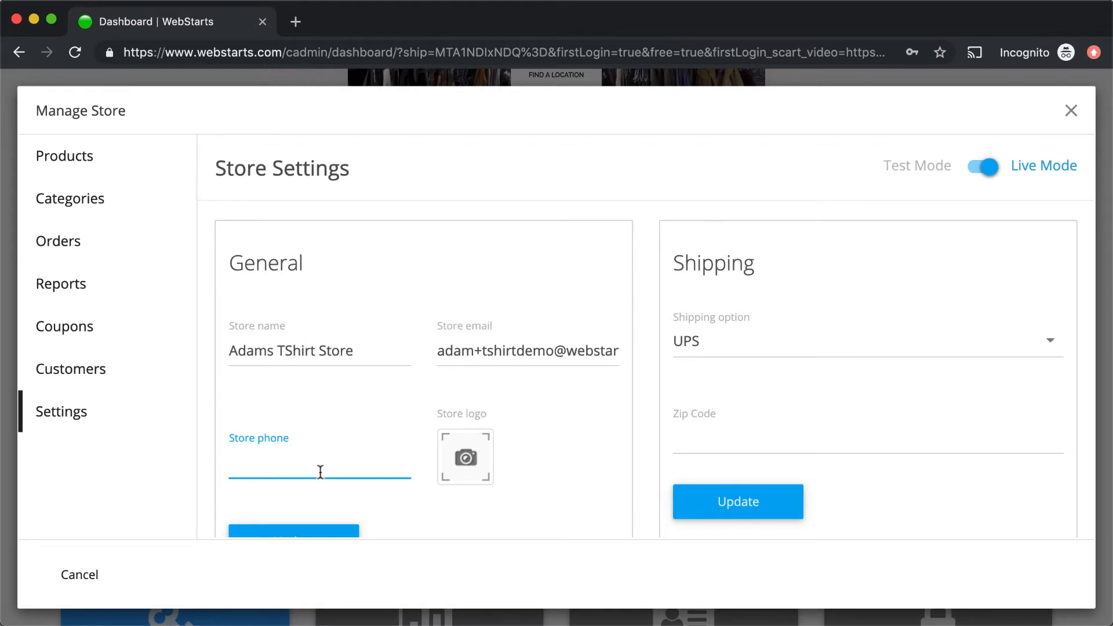
# Step: Use the "shopping" image from My Images as the store logo and save the general settings
pyautogui.click(453, 464)
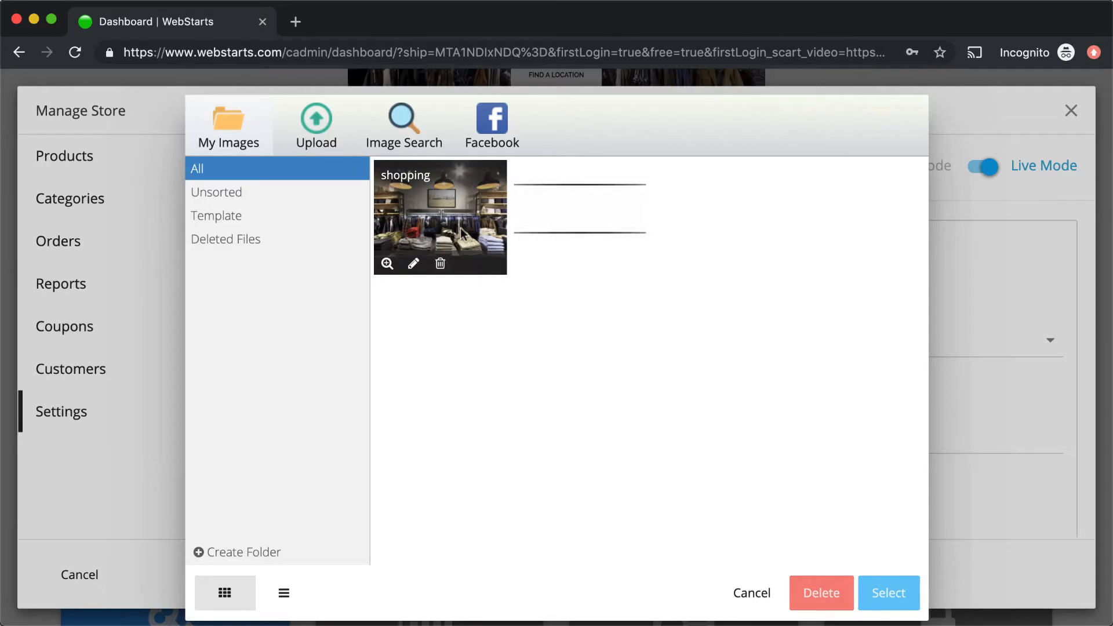
pyautogui.click(451, 221)
pyautogui.click(884, 594)
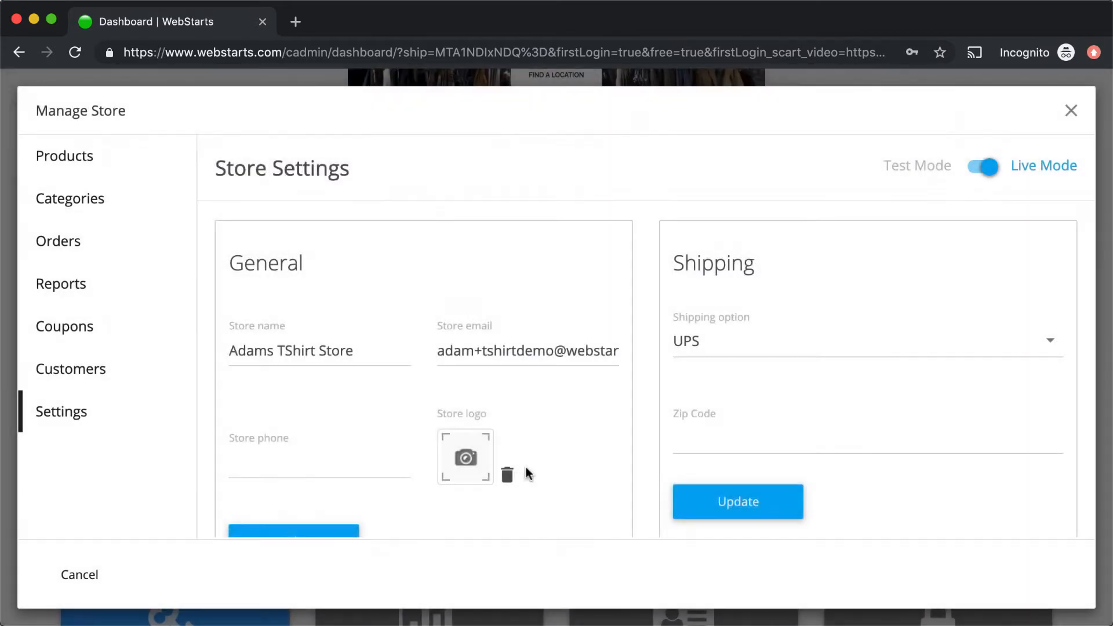
pyautogui.scroll(-3, 513, 470)
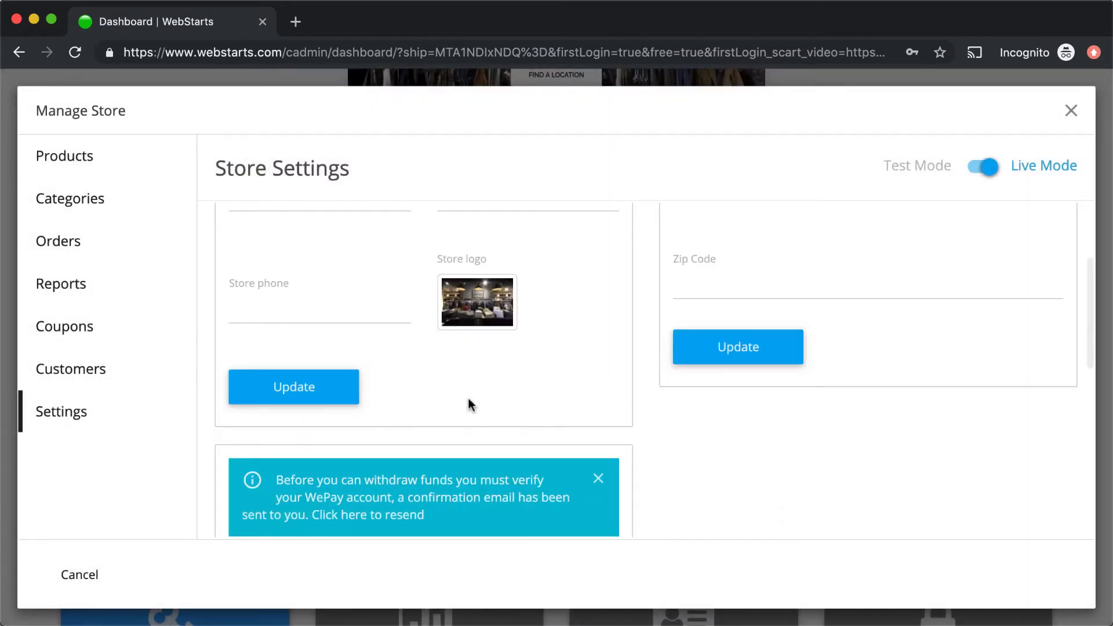
pyautogui.click(355, 400)
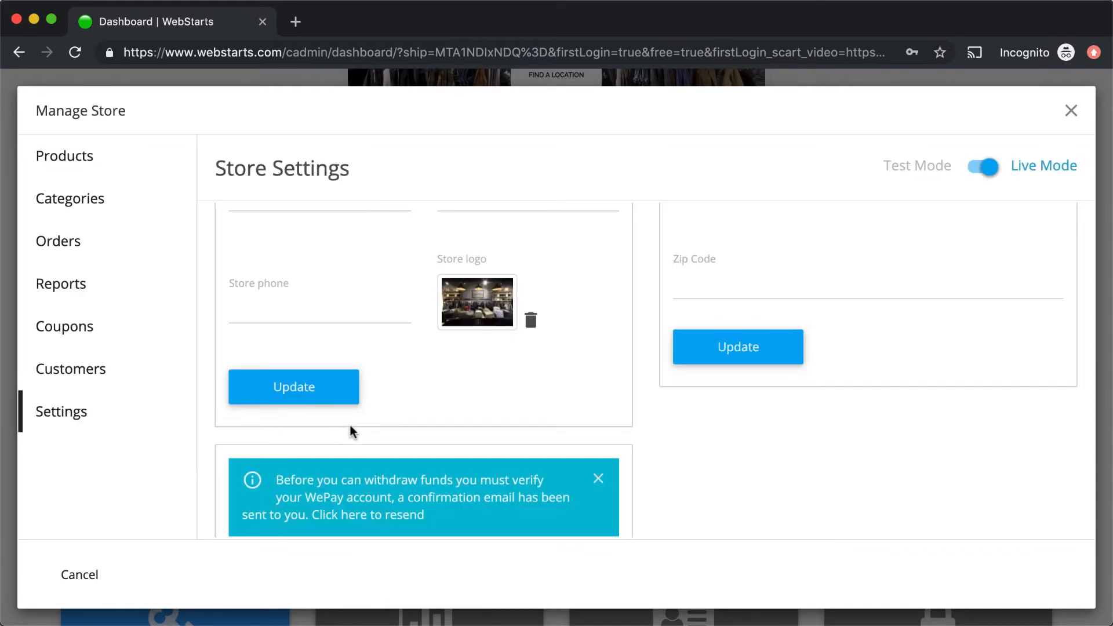
# Step: Review the payment processor, PayPal and checkout comment options and the tax section of the store settings
pyautogui.scroll(-5, 390, 429)
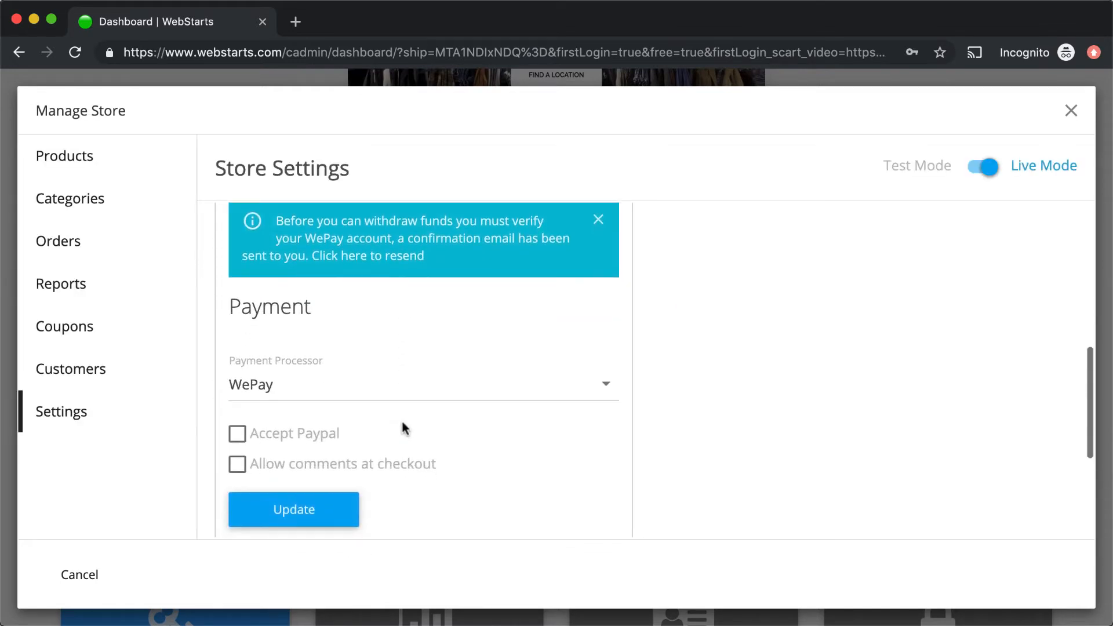
pyautogui.scroll(4, 427, 432)
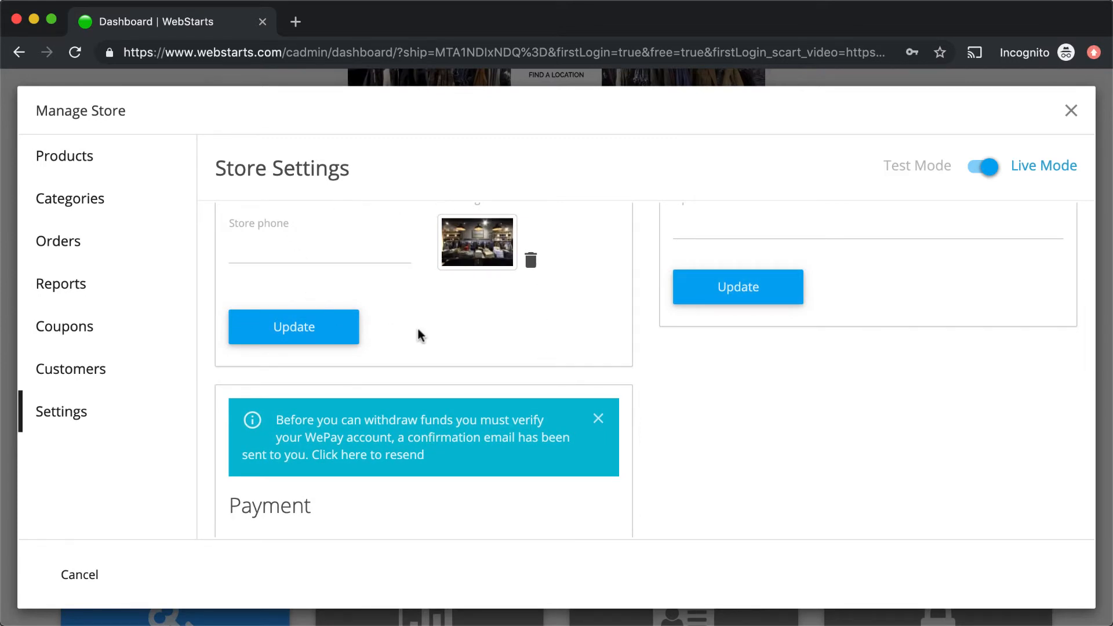
pyautogui.scroll(-2, 517, 500)
pyautogui.scroll(-4, 516, 500)
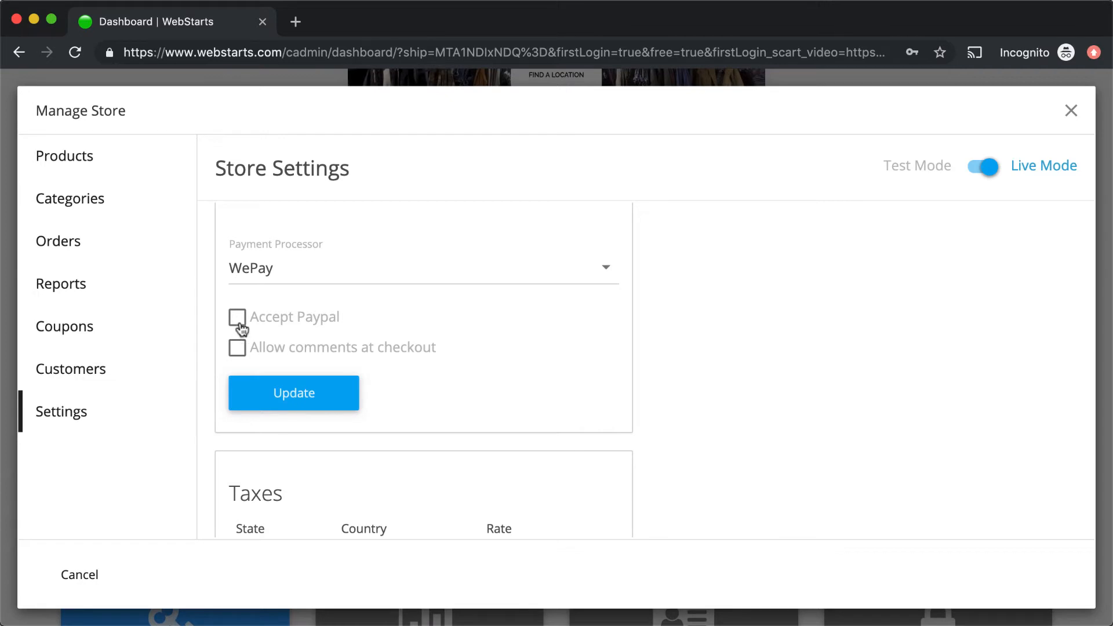
pyautogui.scroll(-1, 255, 351)
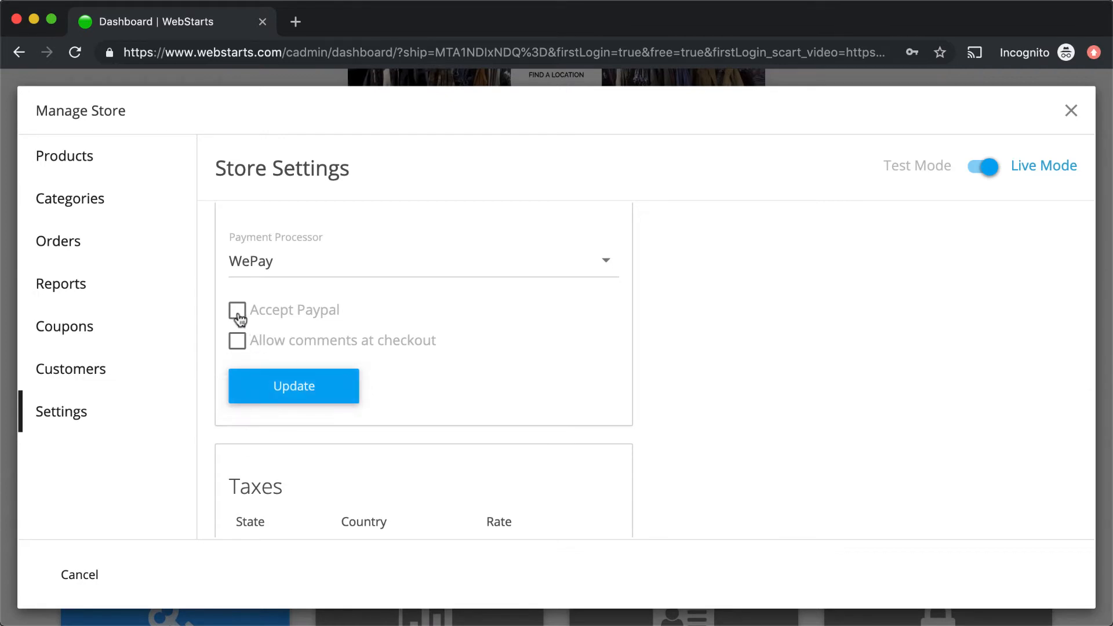
pyautogui.scroll(-1, 238, 342)
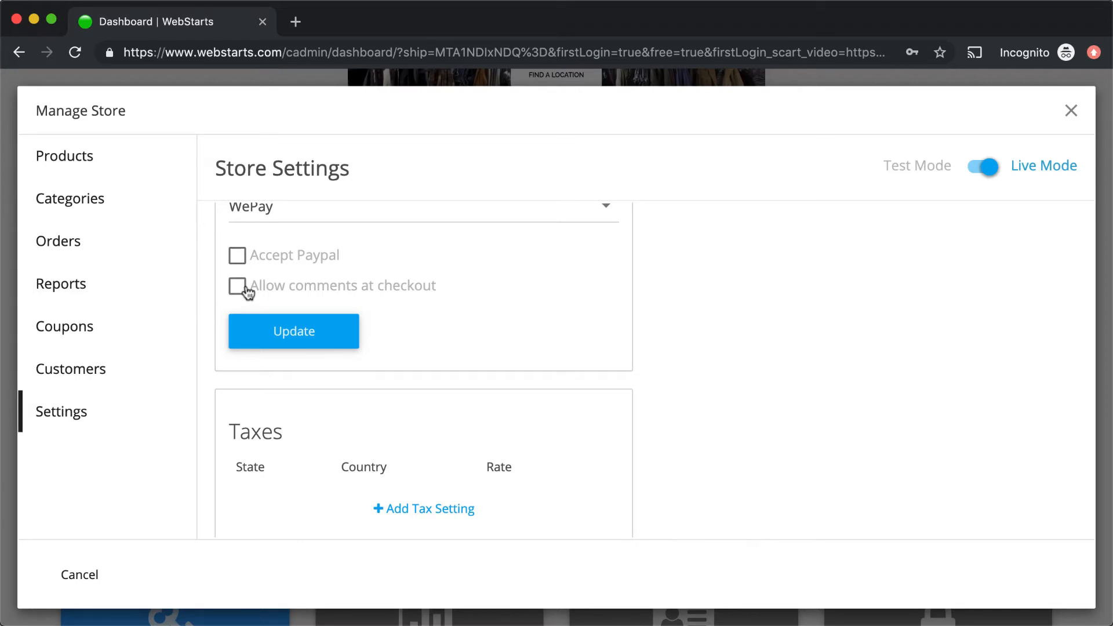
pyautogui.scroll(-1, 418, 422)
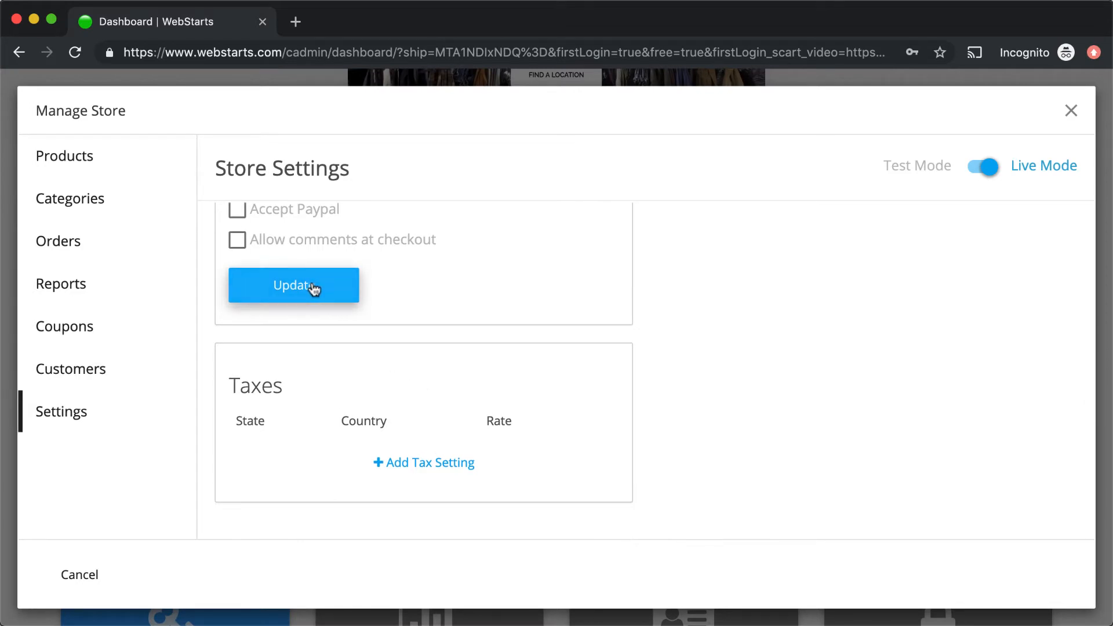
# Step: Examine the form for adding a tax rate and the available shipping options in the store settings, keeping the current values
pyautogui.click(412, 475)
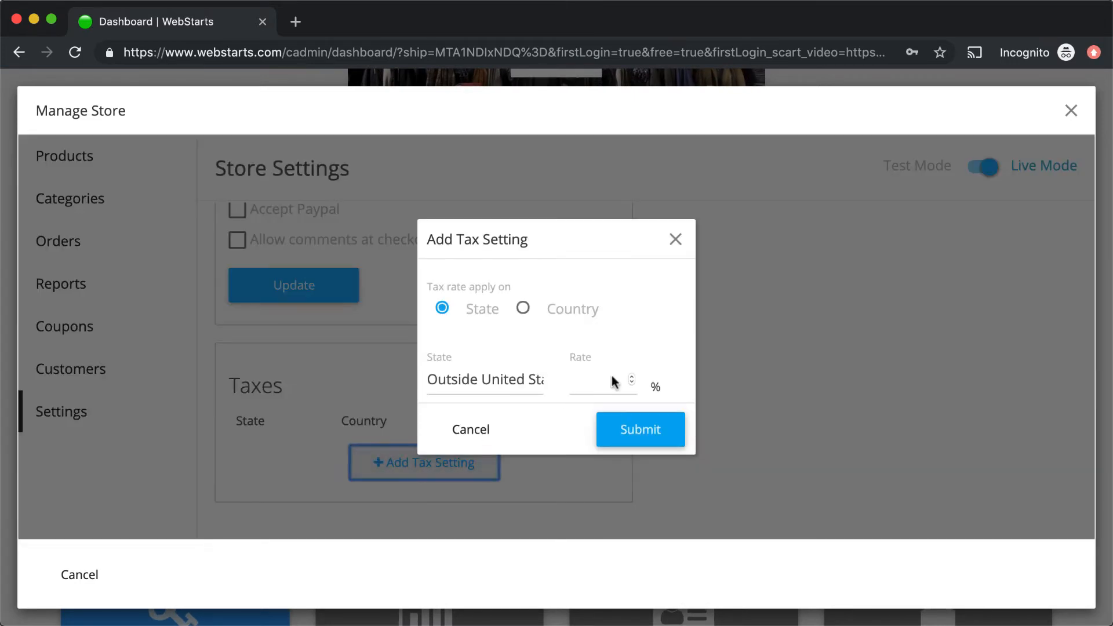
pyautogui.click(675, 240)
pyautogui.scroll(5, 753, 383)
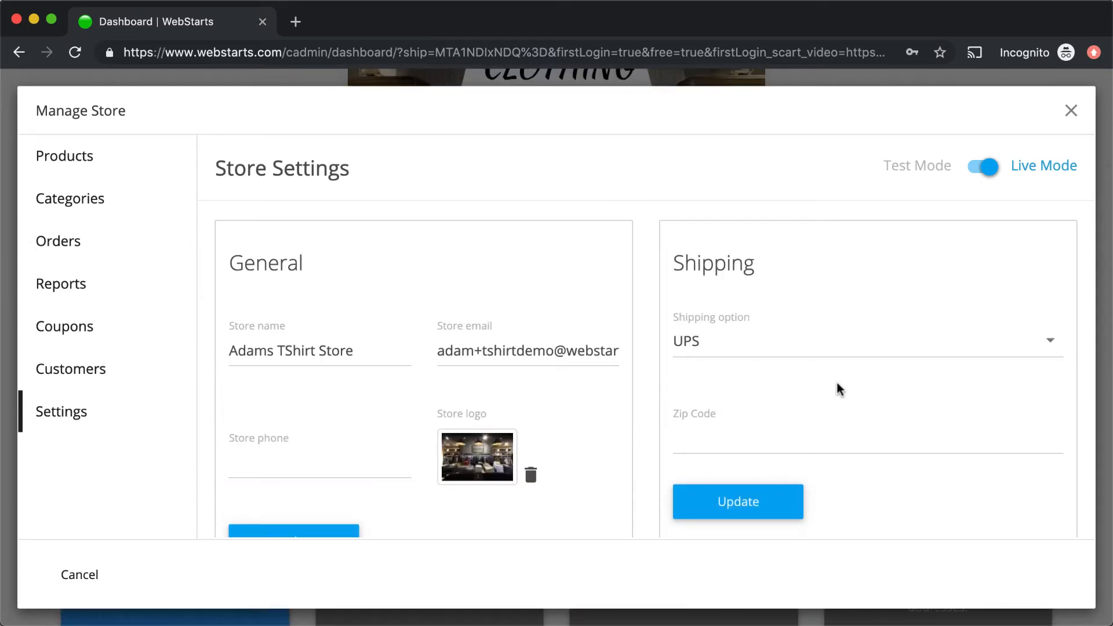
pyautogui.click(845, 339)
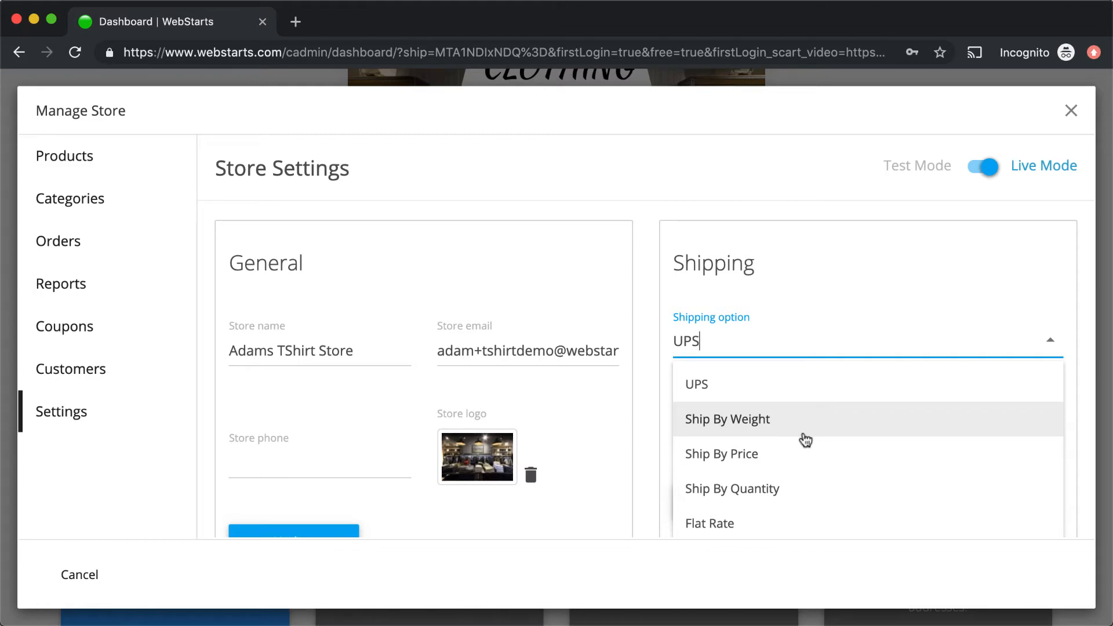
pyautogui.scroll(-1, 806, 514)
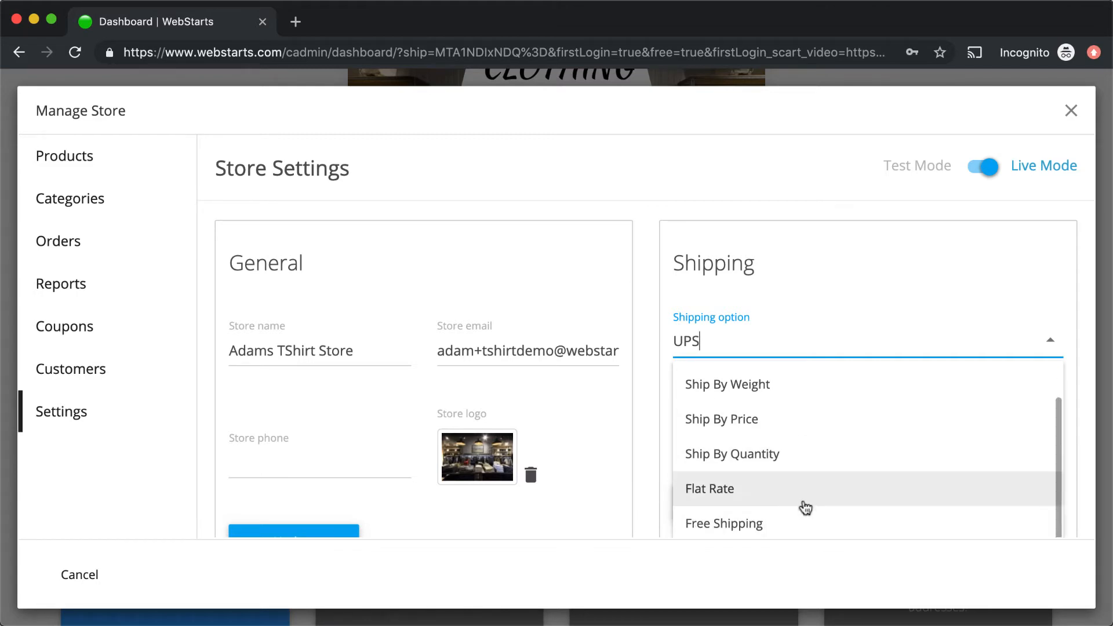
pyautogui.scroll(-3, 803, 508)
pyautogui.scroll(3, 805, 509)
pyautogui.click(1069, 341)
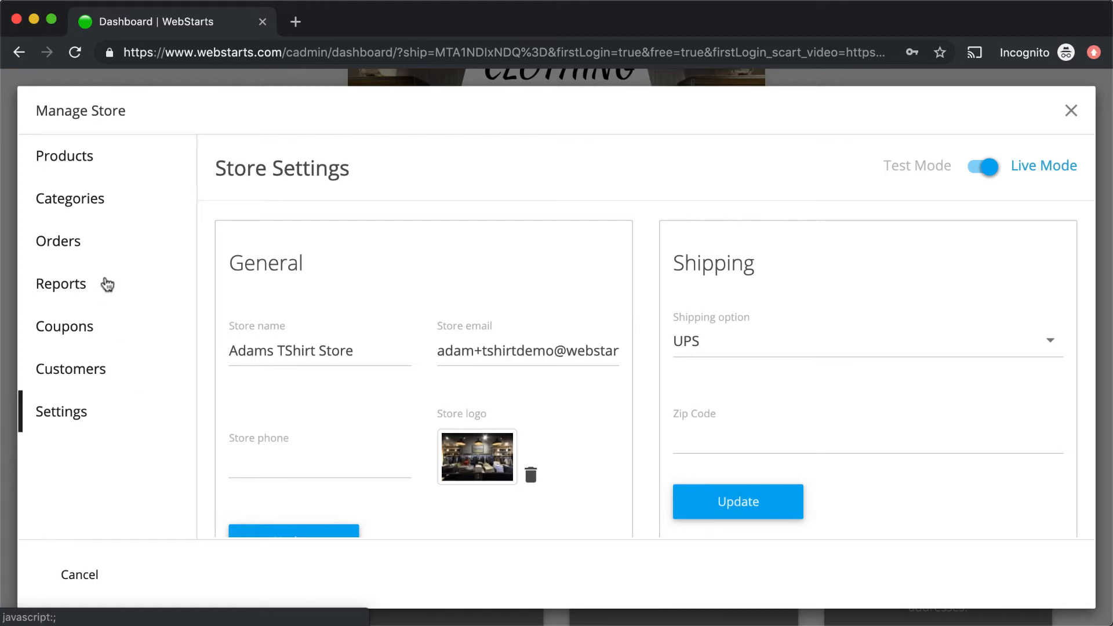
# Step: Start adding the store's first product and title it "Cotton T-Shirt"
pyautogui.click(60, 155)
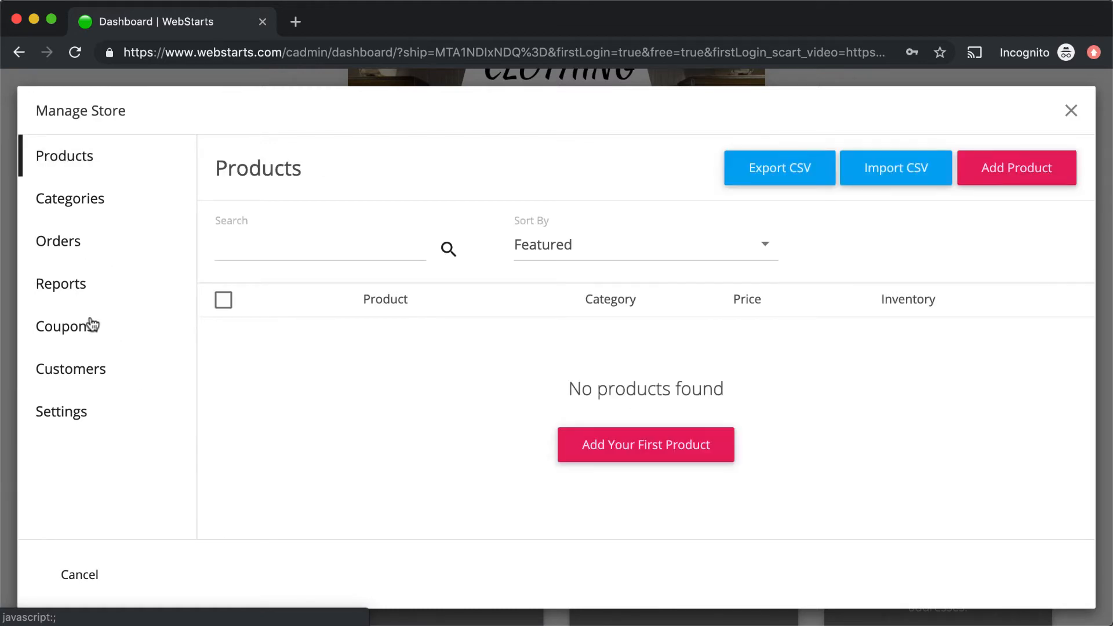
pyautogui.click(640, 447)
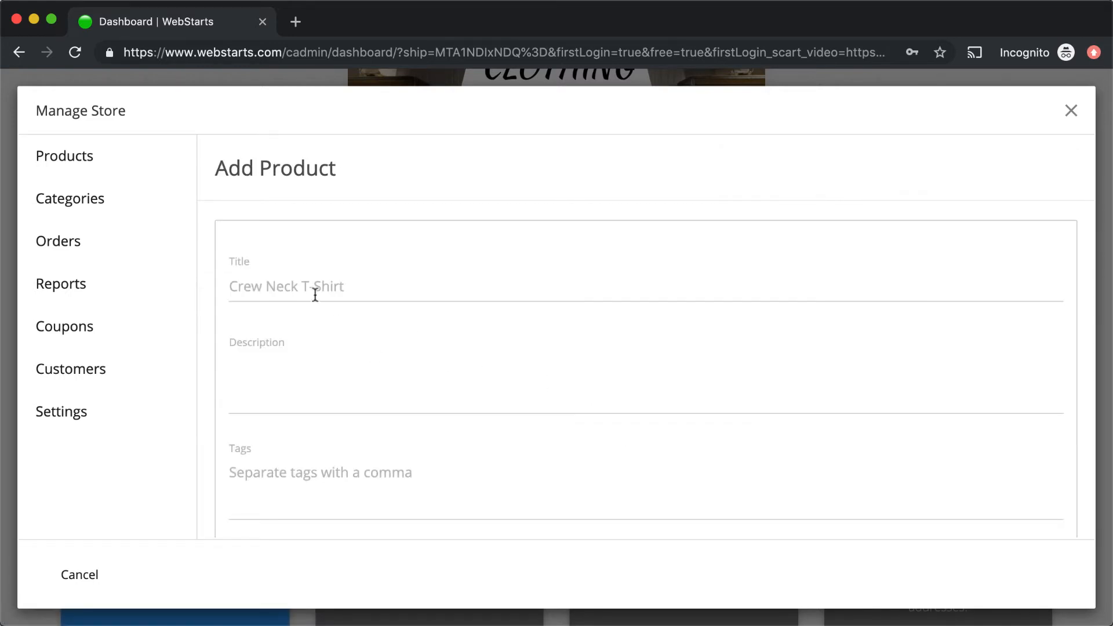
pyautogui.click(336, 294)
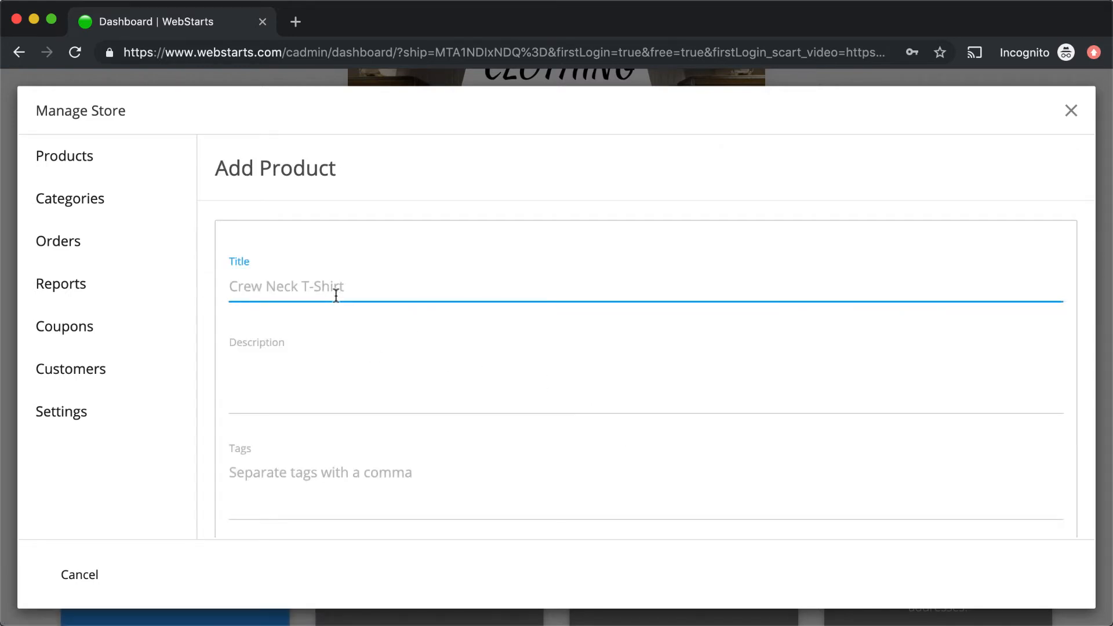
pyautogui.write('T')
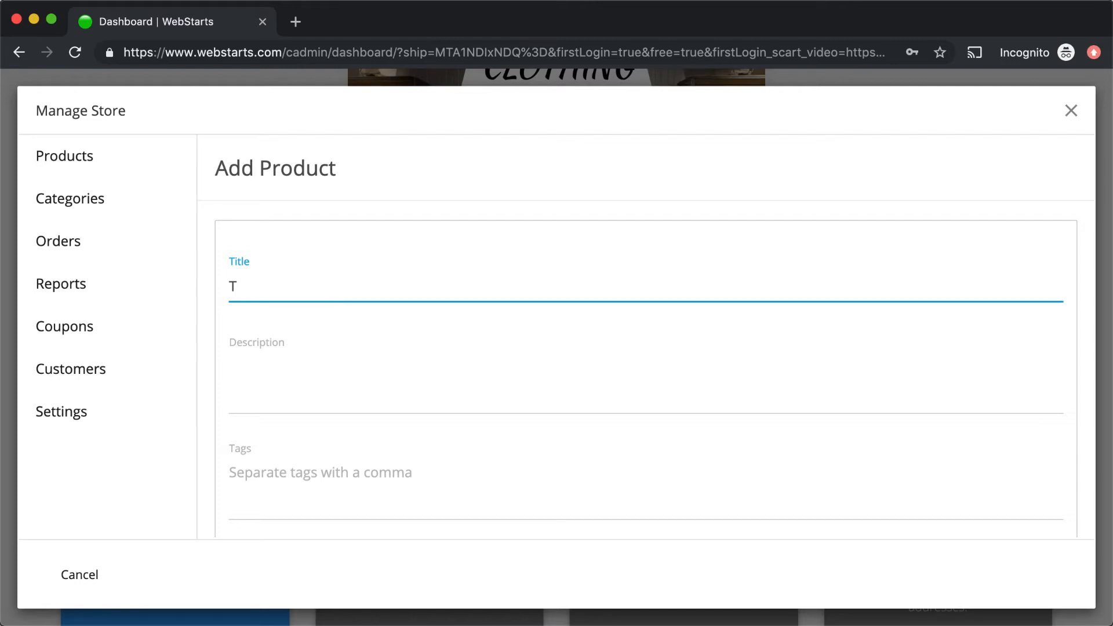
pyautogui.press('BackSpace')
pyautogui.write('Cotton ')
pyautogui.write('T')
pyautogui.write('=Sh')
pyautogui.press('BackSpace')
pyautogui.press('BackSpace')
pyautogui.write('-Shit')
pyautogui.write('t')
pyautogui.press('Tab')
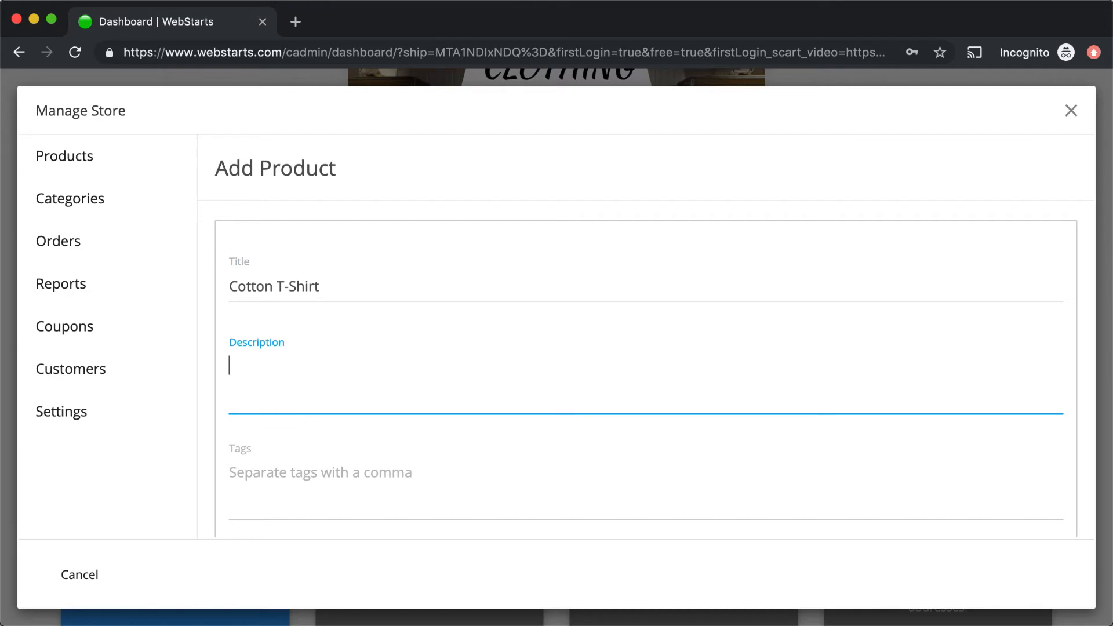
# Step: Enter the product description "100% cotton t-shirt. Fits great." and add the tags "tshirt" and "shortsleeve"
pyautogui.write('100% cotton t')
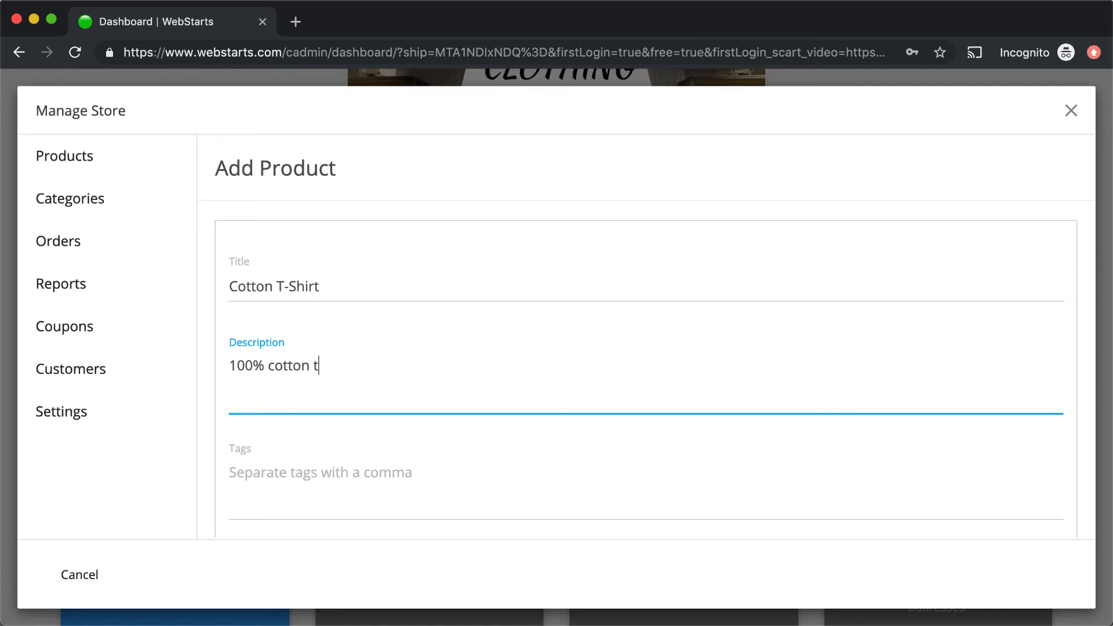
pyautogui.write('-shirt. Fits great.')
pyautogui.scroll(-2, 390, 374)
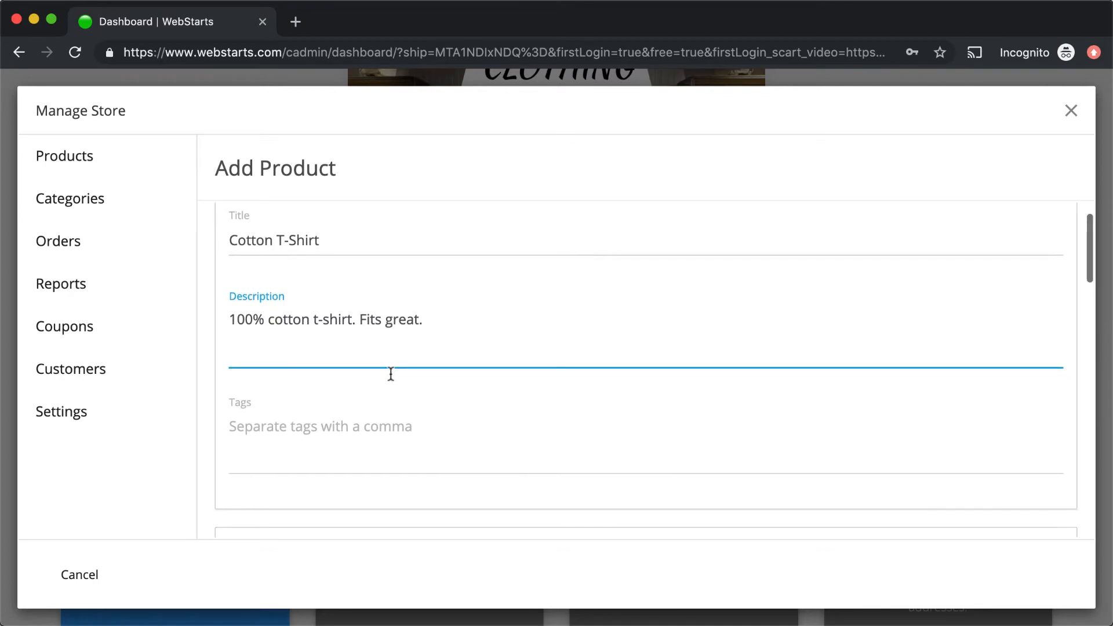
pyautogui.scroll(-1, 389, 380)
pyautogui.click(357, 418)
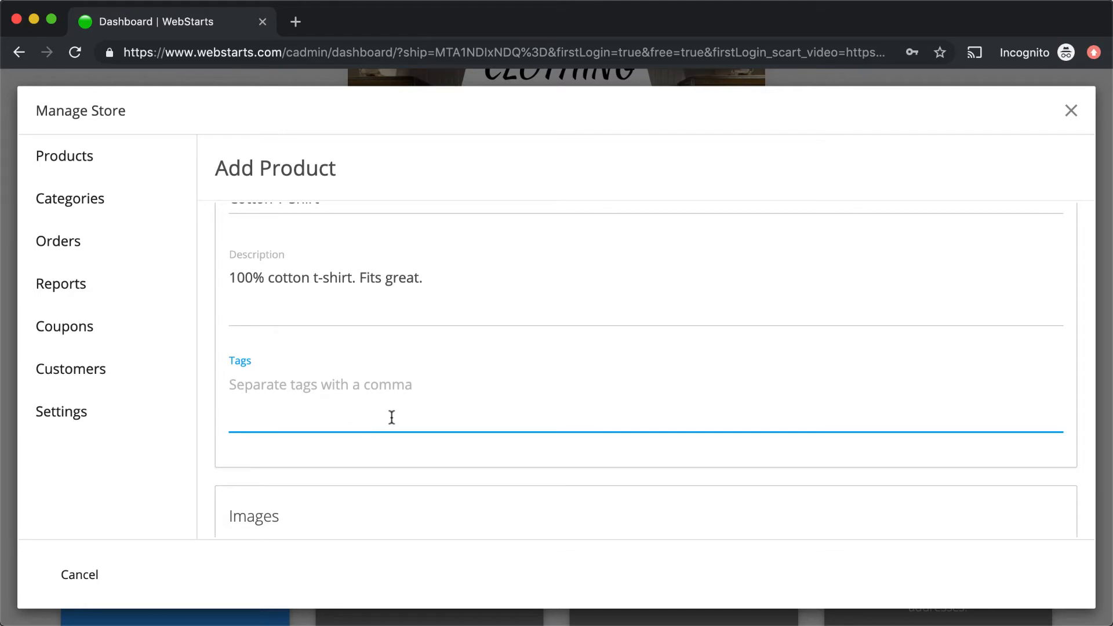
pyautogui.write('tshirt')
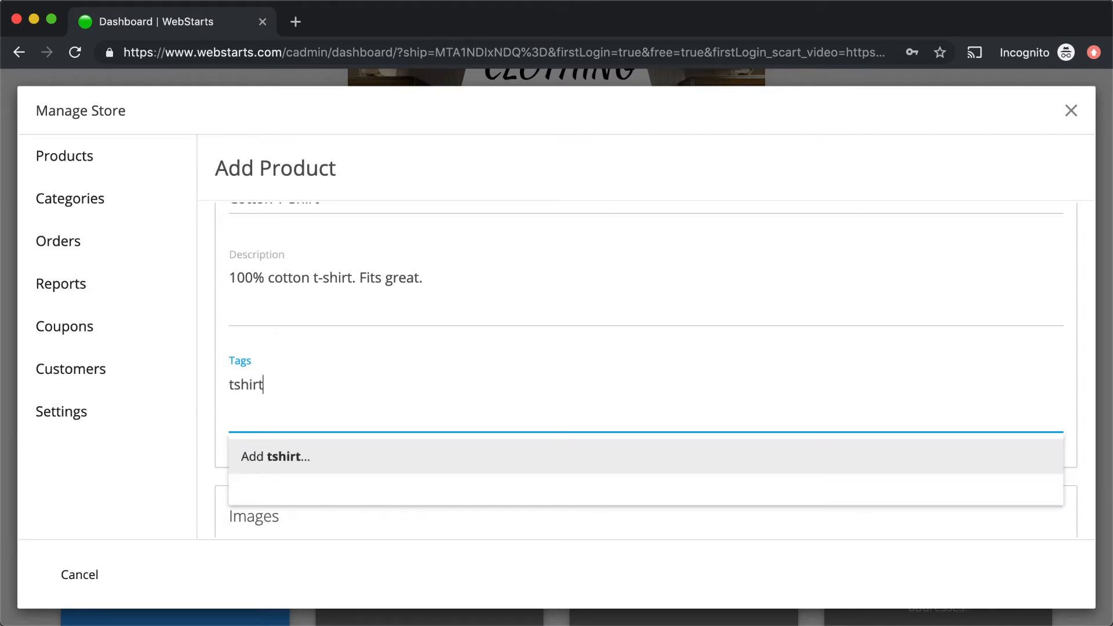
pyautogui.press('Return')
pyautogui.write('shortsleeve')
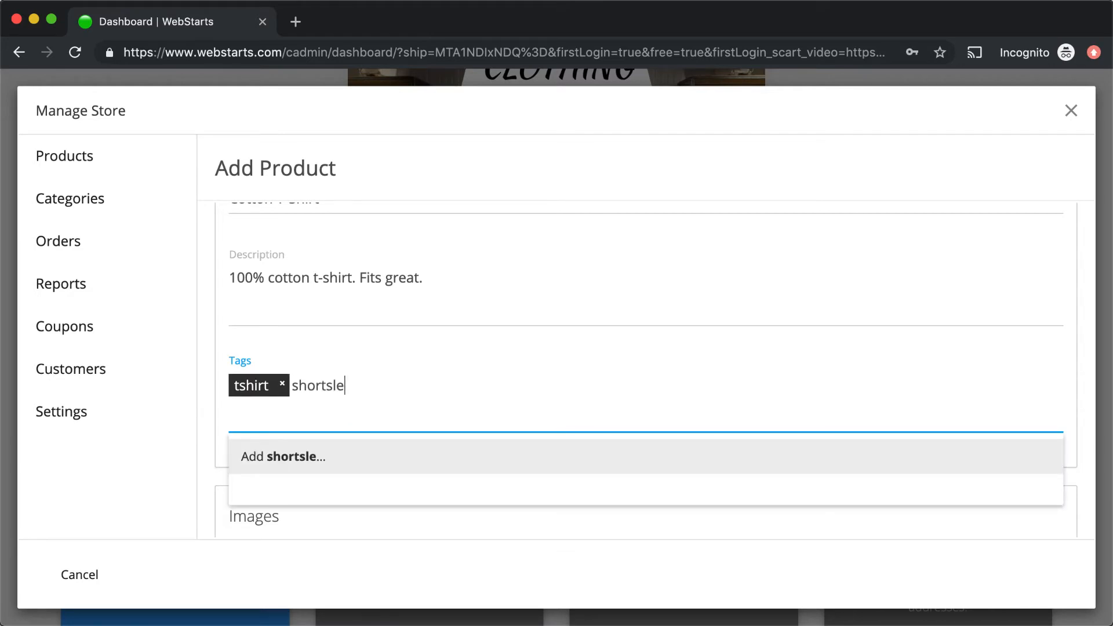
pyautogui.press('Return')
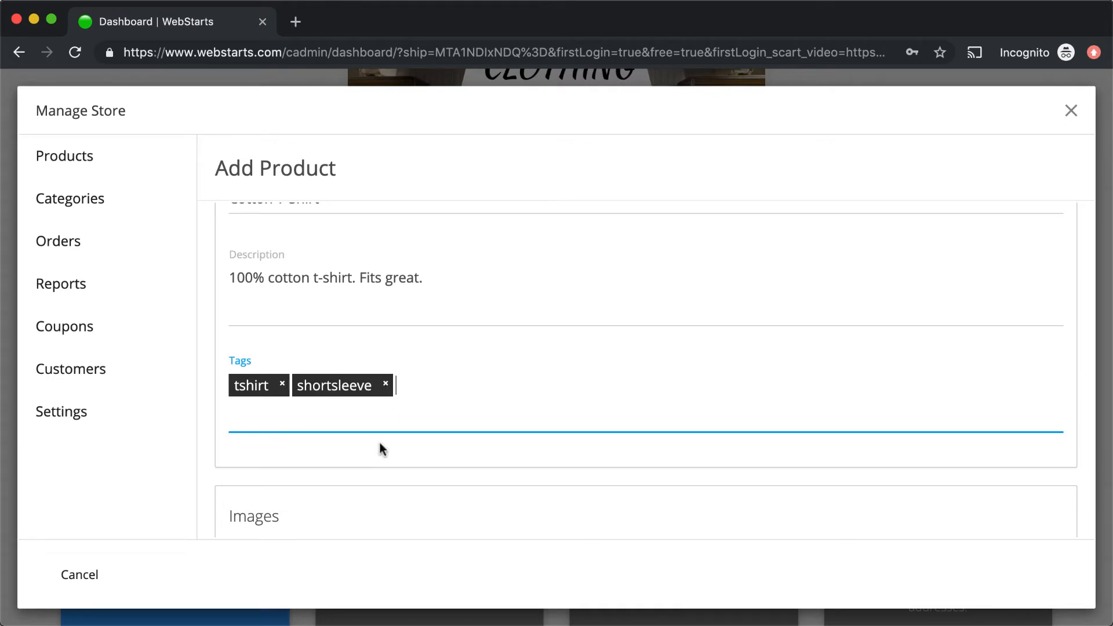
# Step: Upload Purple.png, Green.png, Blue.png and Pink.png to the image library and add the pink T-shirt as the product image
pyautogui.scroll(-2, 380, 448)
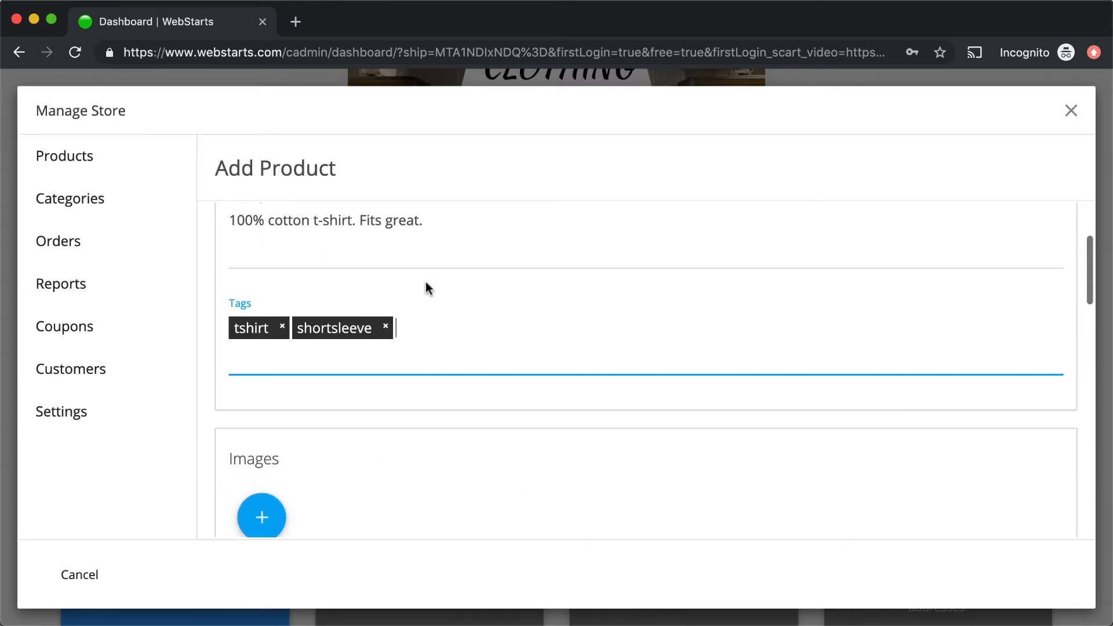
pyautogui.scroll(-1, 459, 350)
pyautogui.scroll(1, 461, 354)
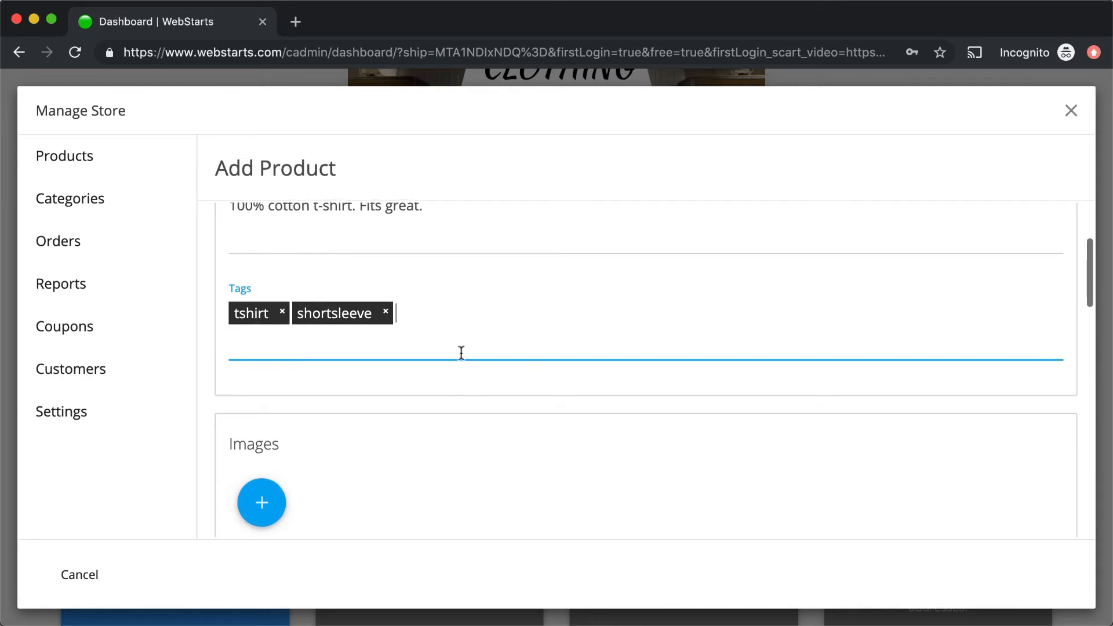
pyautogui.scroll(-5, 461, 354)
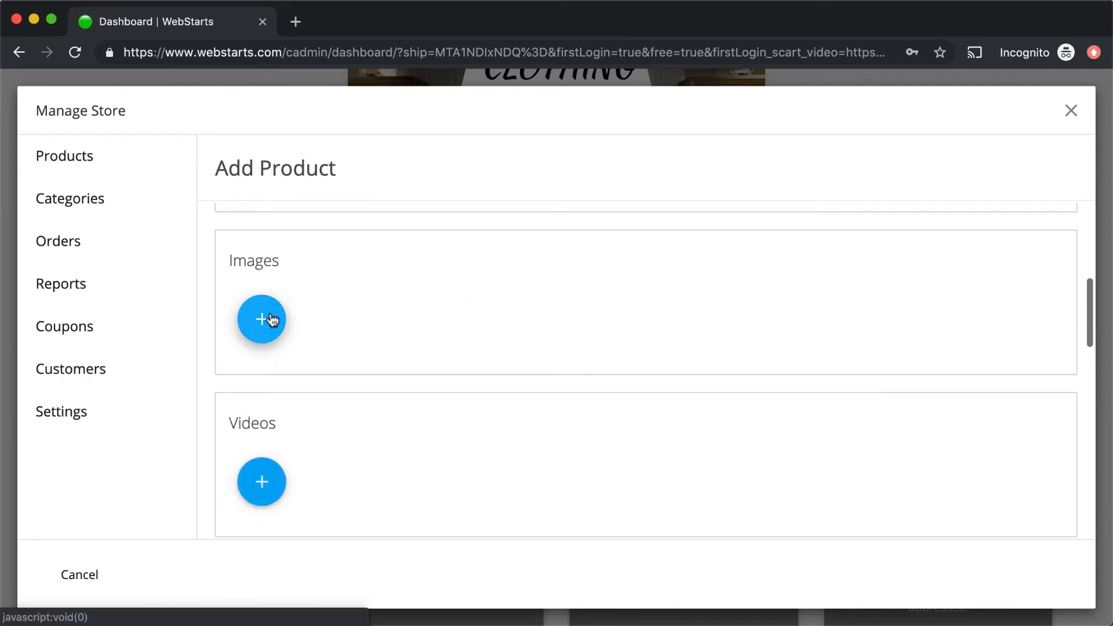
pyautogui.scroll(3, 269, 313)
pyautogui.scroll(-4, 325, 331)
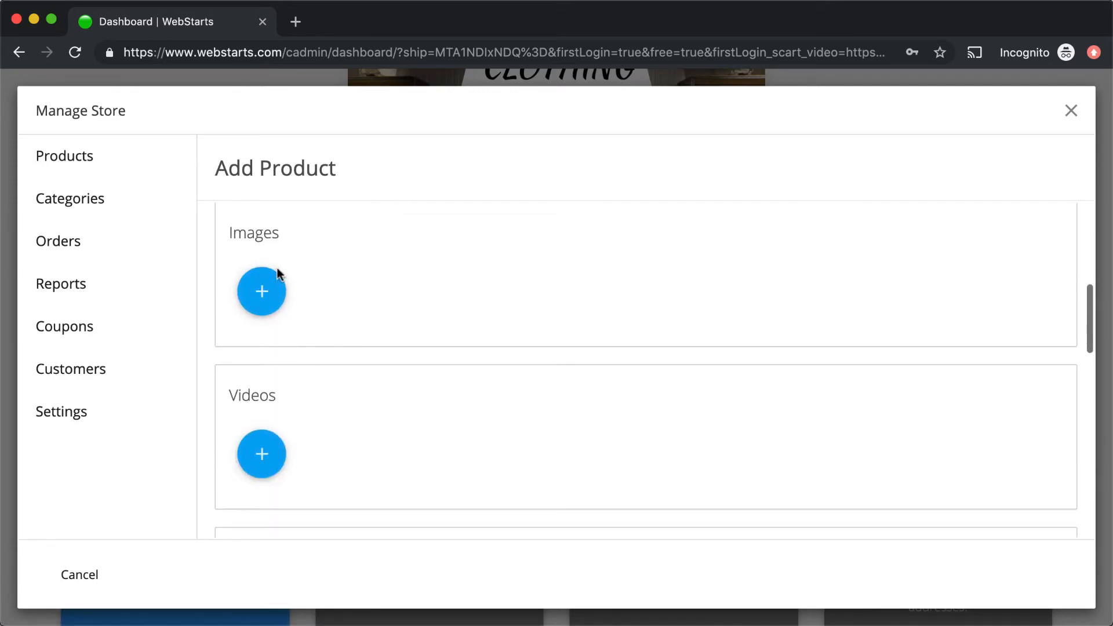
pyautogui.click(261, 303)
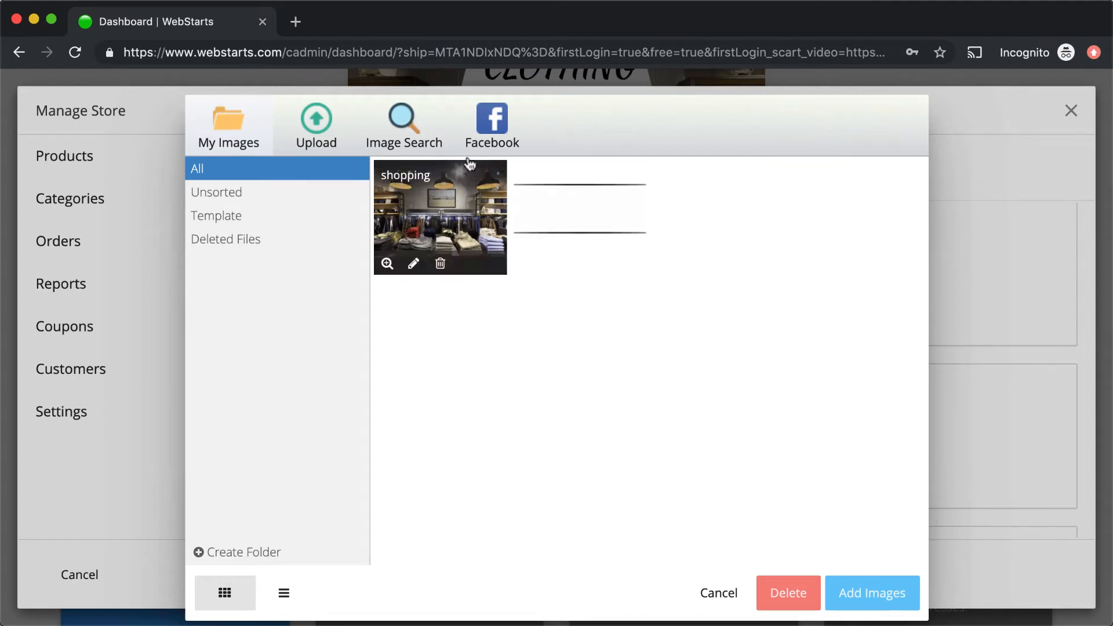
pyautogui.moveTo(480, 209)
pyautogui.click(317, 136)
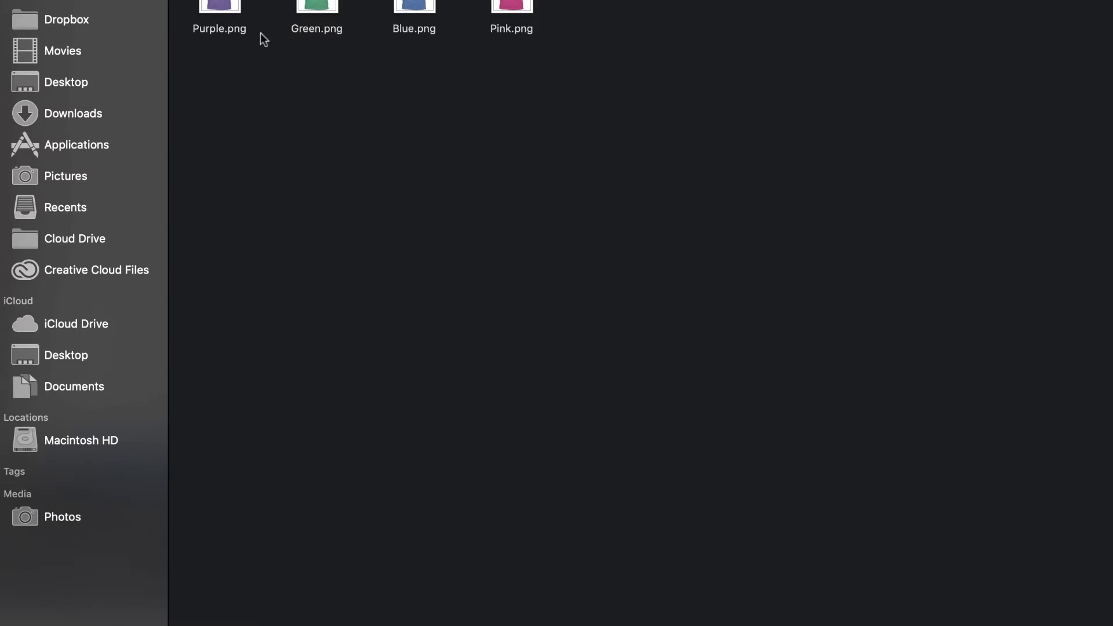
pyautogui.moveTo(232, 48); pyautogui.dragTo(542, 4)
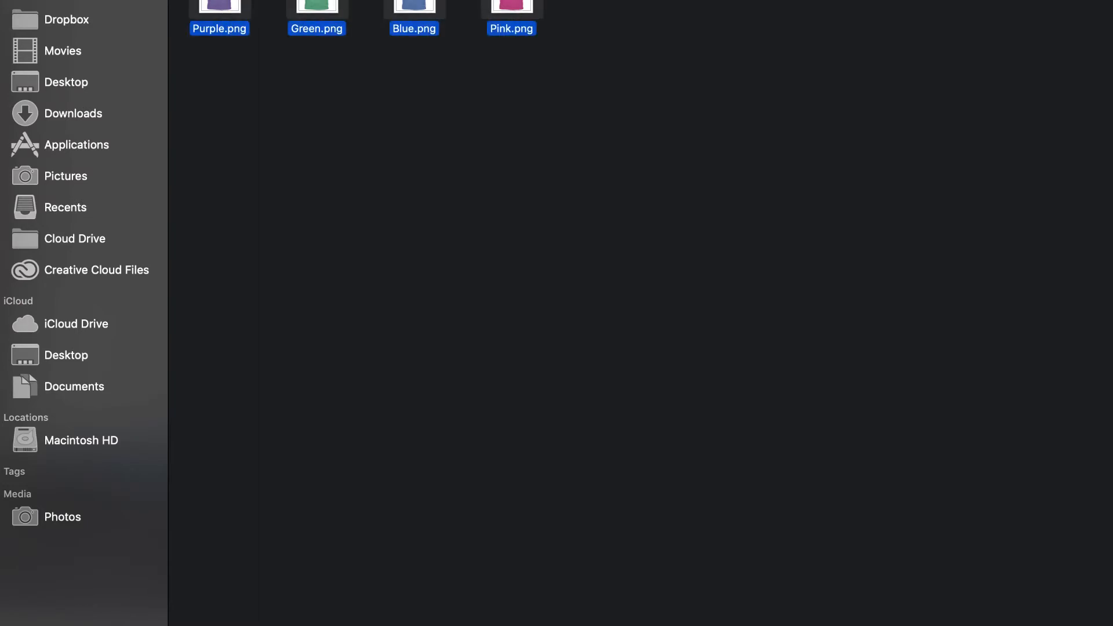
pyautogui.click(905, 600)
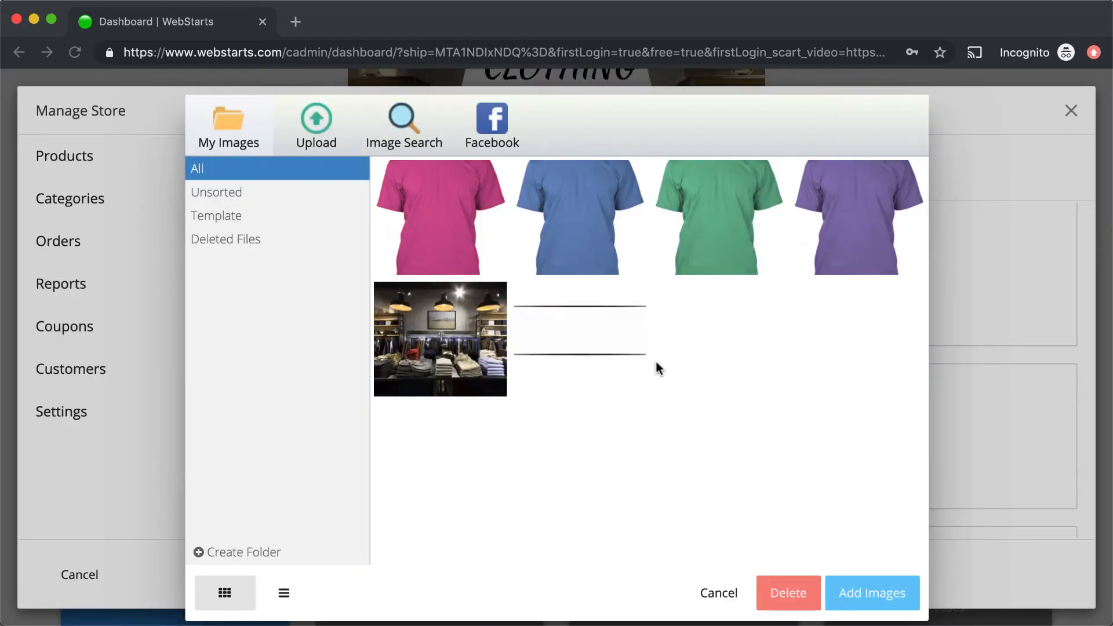
pyautogui.click(427, 208)
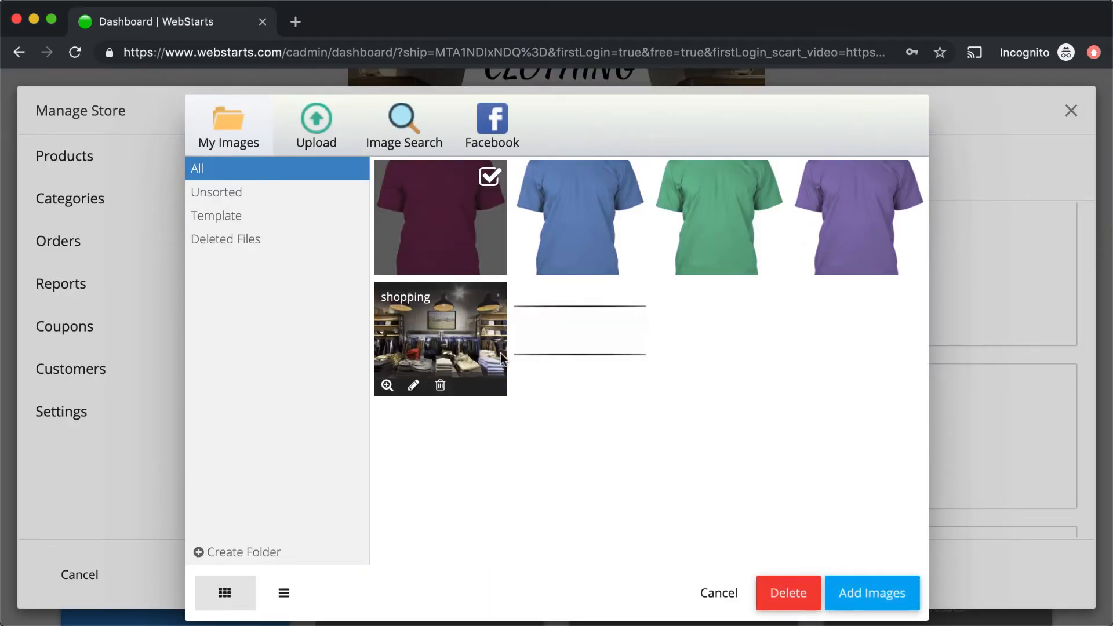
pyautogui.click(861, 600)
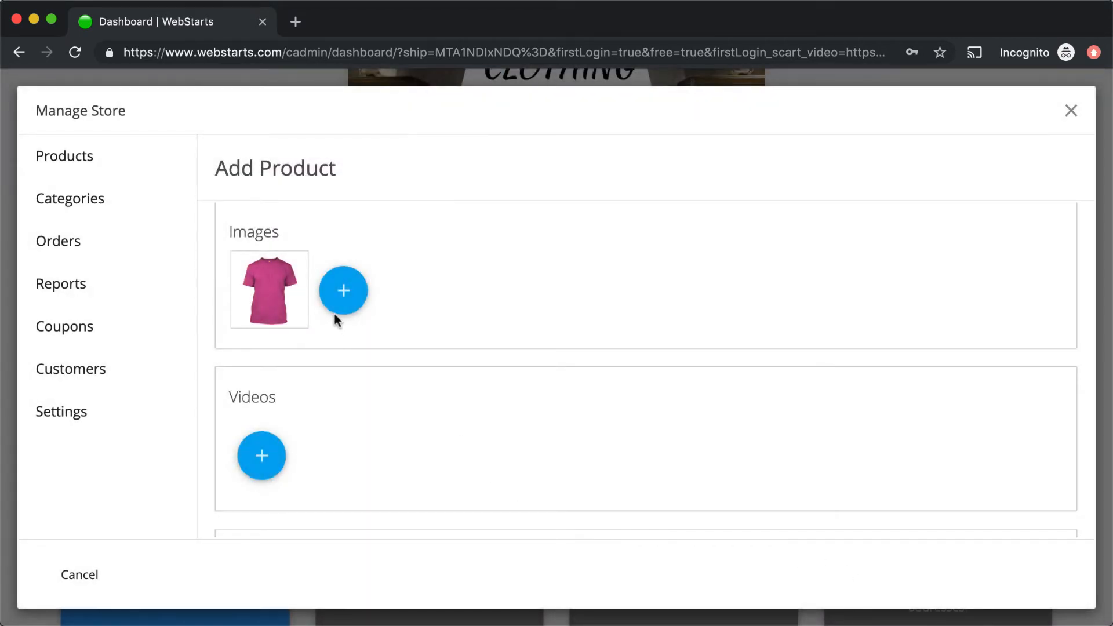
# Step: Check the sources available for adding a product video, without adding one
pyautogui.scroll(-5, 308, 326)
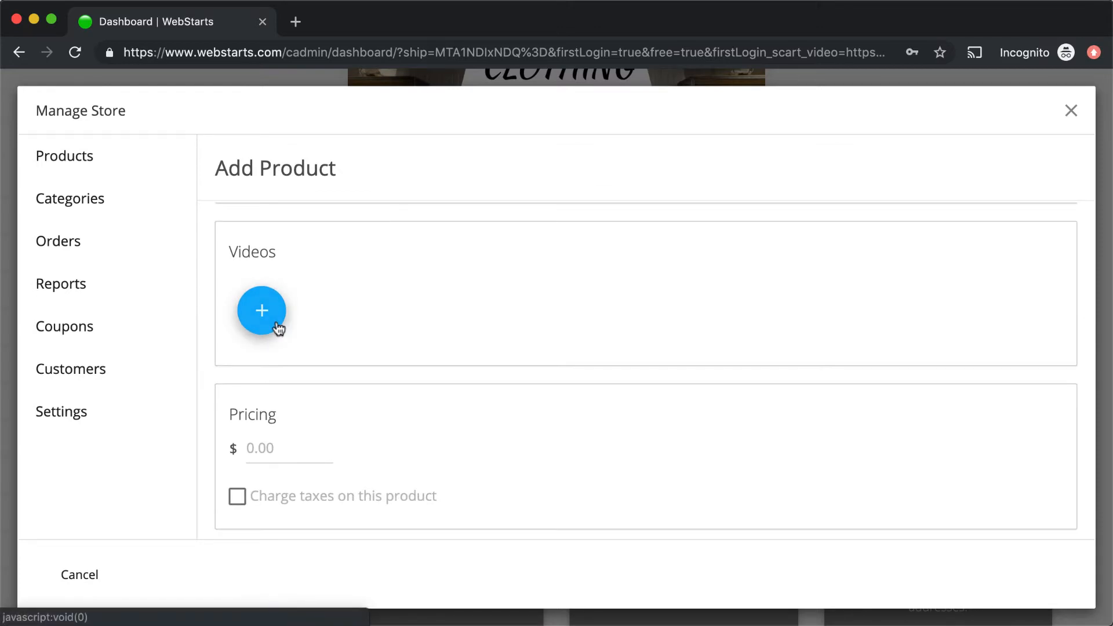
pyautogui.click(262, 311)
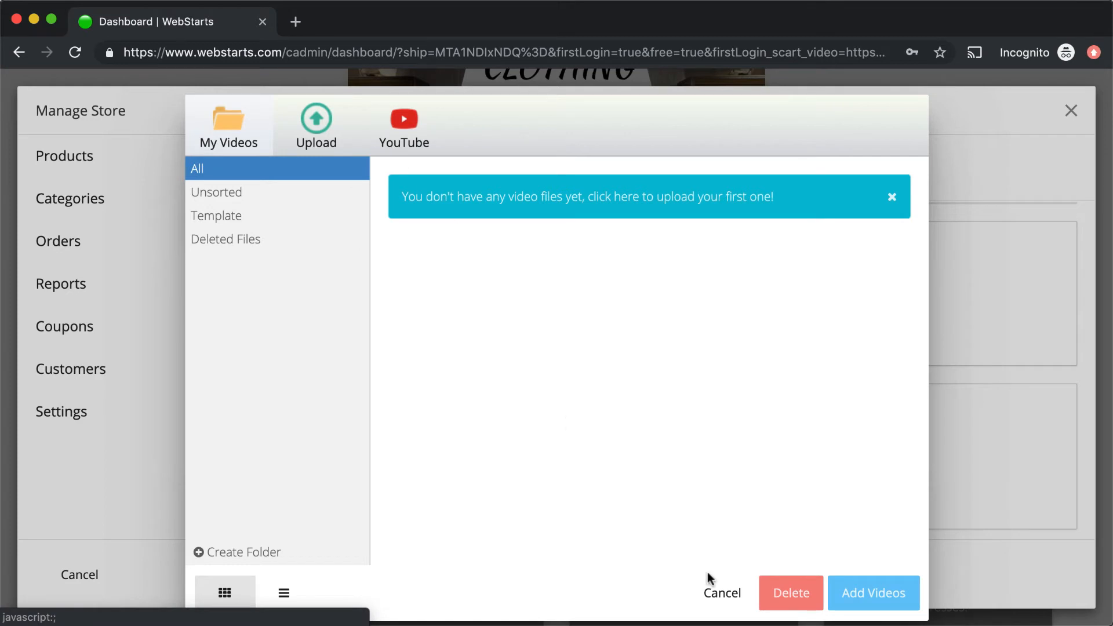
pyautogui.click(723, 594)
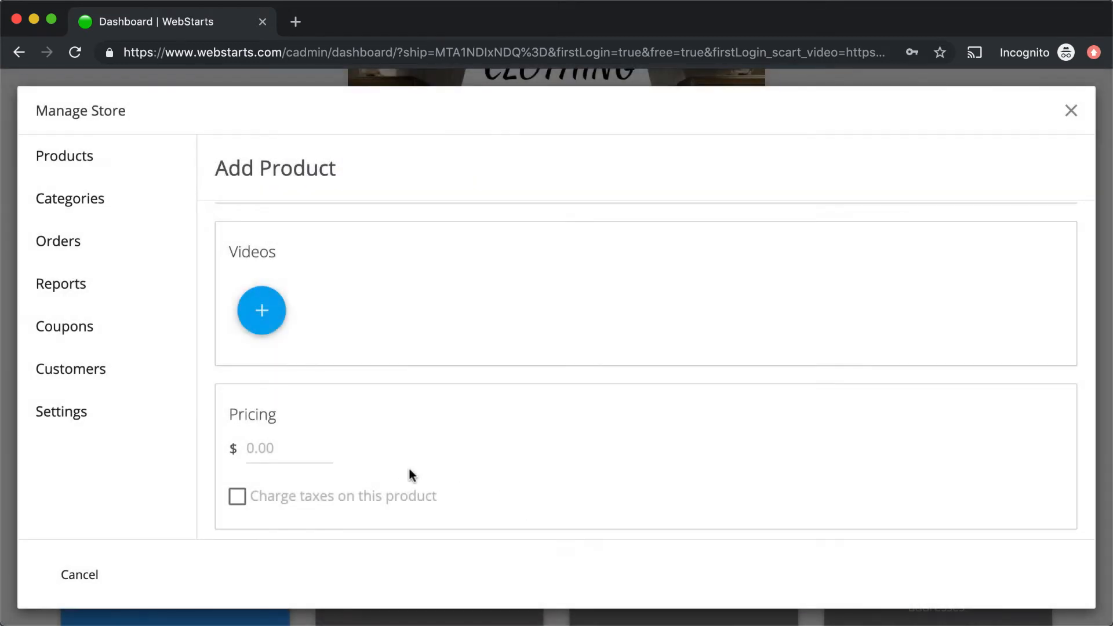
# Step: Set the product price to $20.00 and leave the option to charge taxes on it disabled
pyautogui.scroll(-2, 410, 474)
pyautogui.click(254, 328)
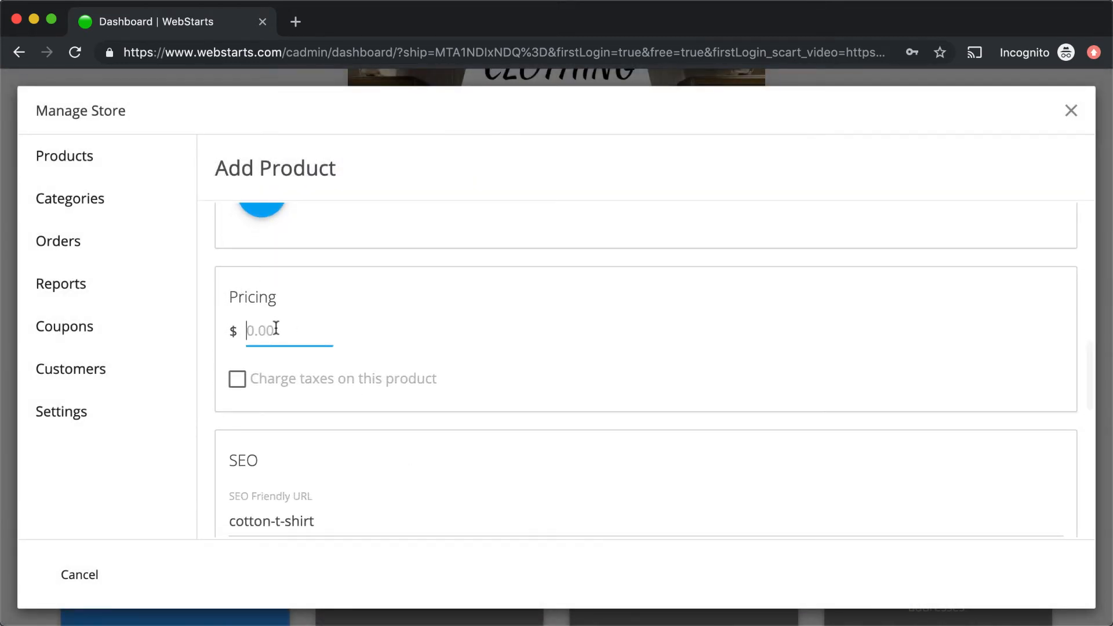
pyautogui.write('20')
pyautogui.click(439, 344)
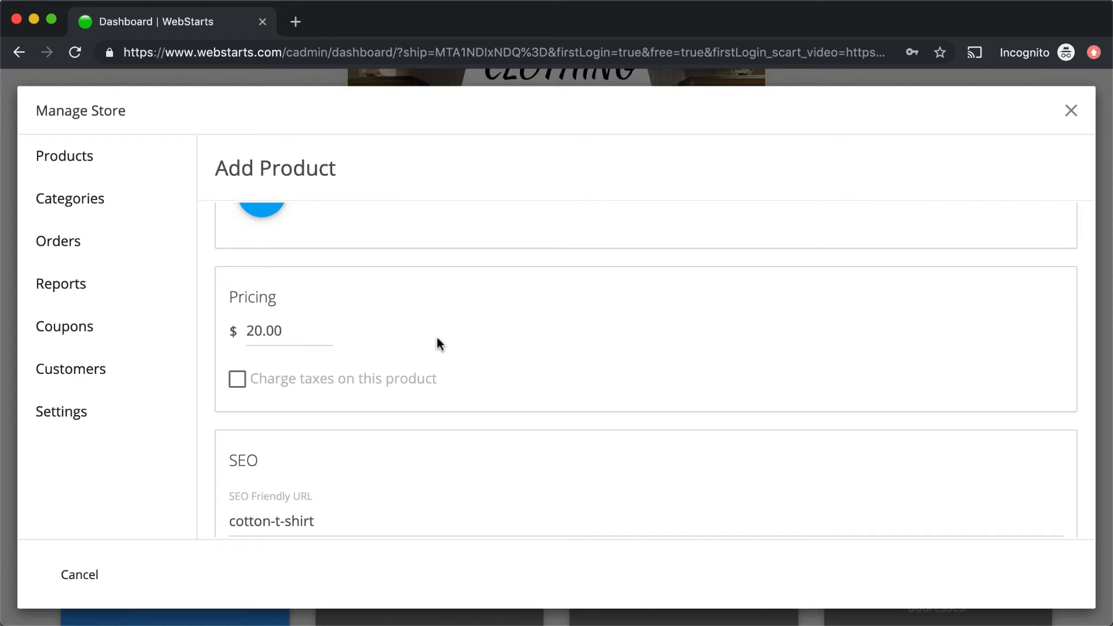
pyautogui.scroll(-1, 440, 387)
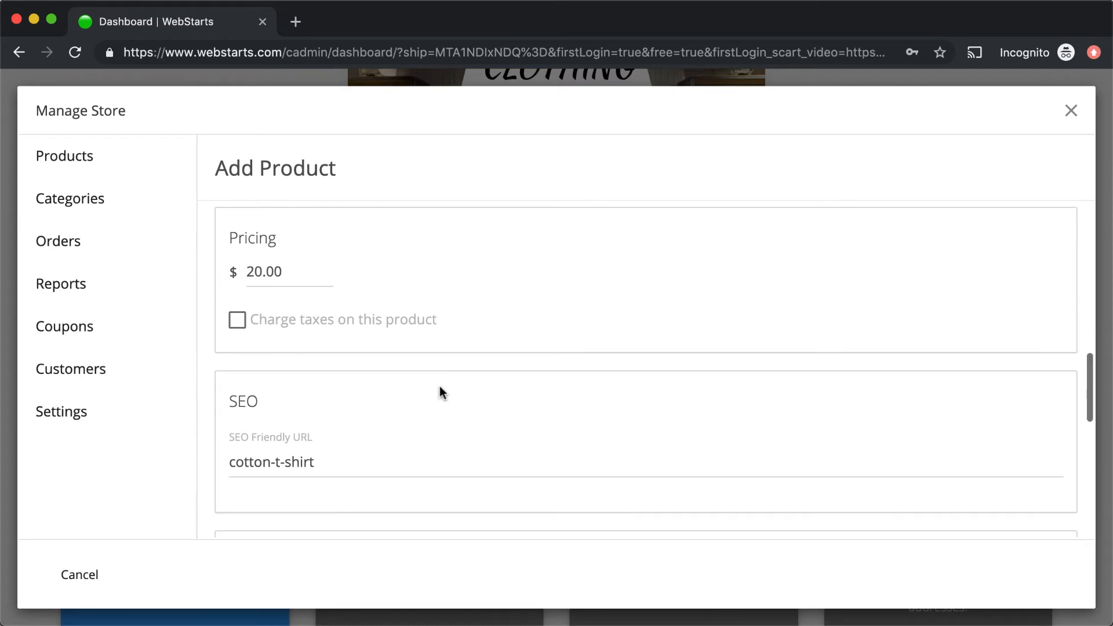
pyautogui.click(238, 322)
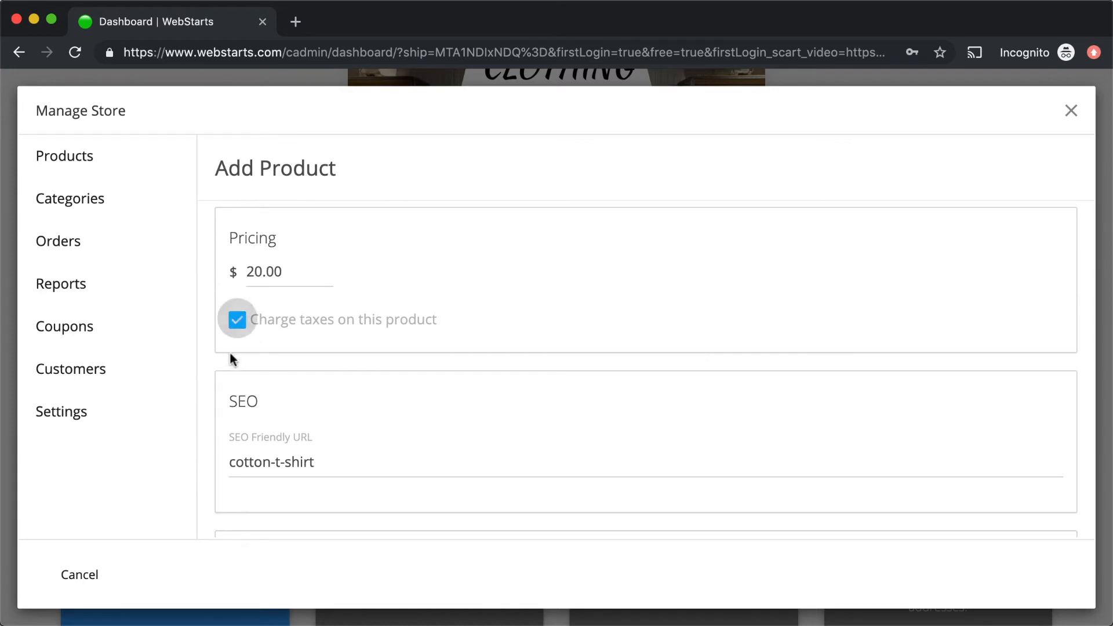
pyautogui.click(237, 321)
# Step: Review the product's SEO-friendly URL without editing it
pyautogui.scroll(-3, 332, 462)
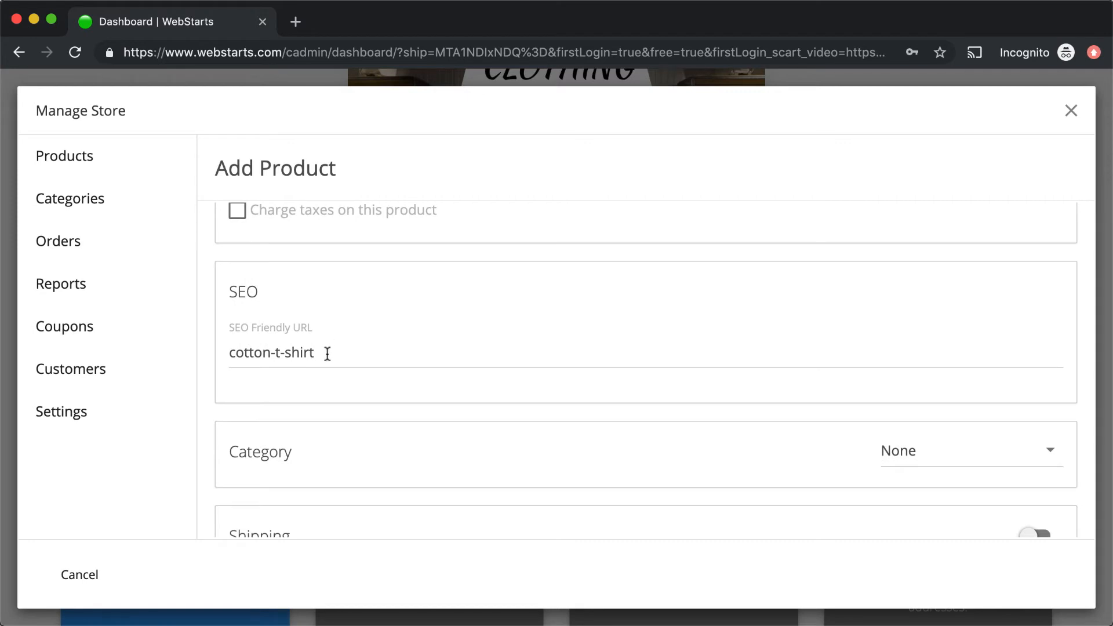
pyautogui.moveTo(327, 354); pyautogui.dragTo(231, 356)
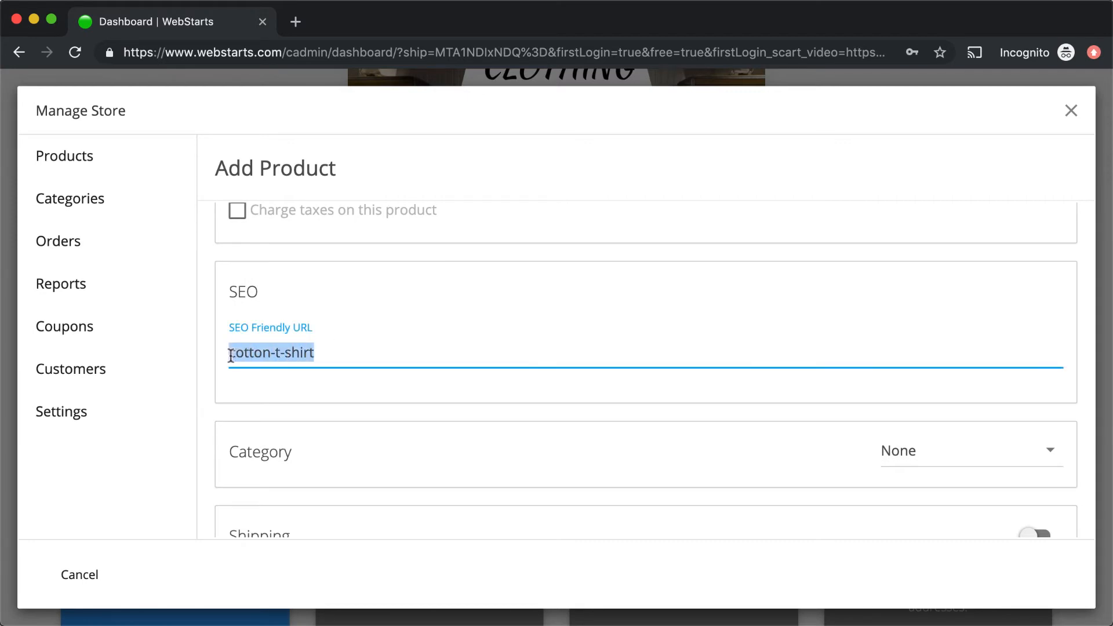
pyautogui.scroll(-1, 306, 377)
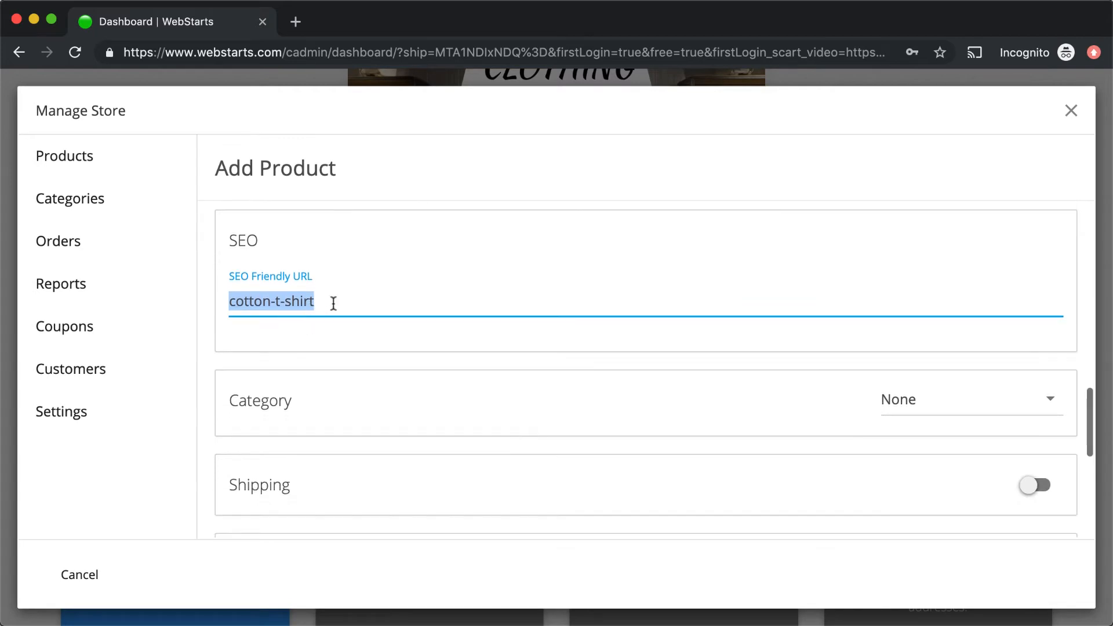
pyautogui.click(334, 303)
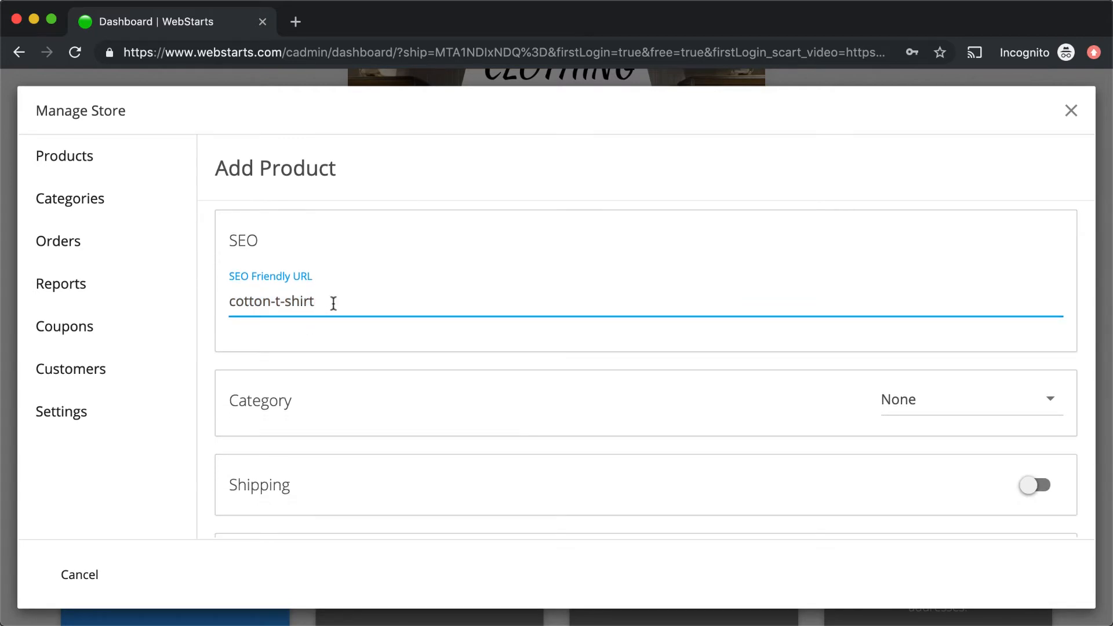
pyautogui.scroll(-1, 335, 303)
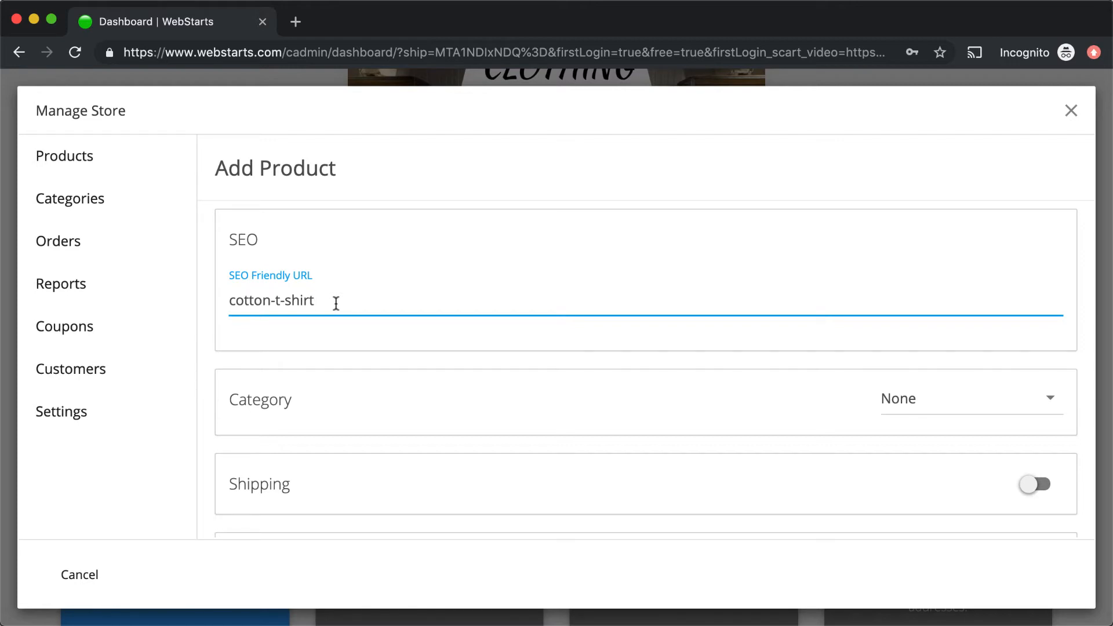
pyautogui.scroll(-1, 356, 358)
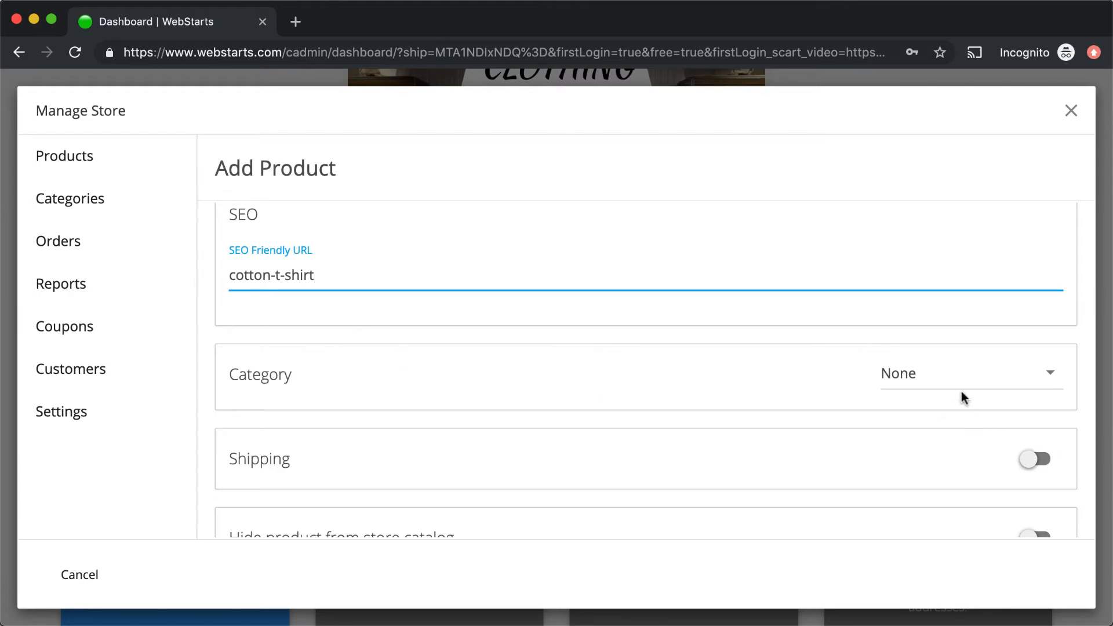
pyautogui.scroll(-1, 499, 376)
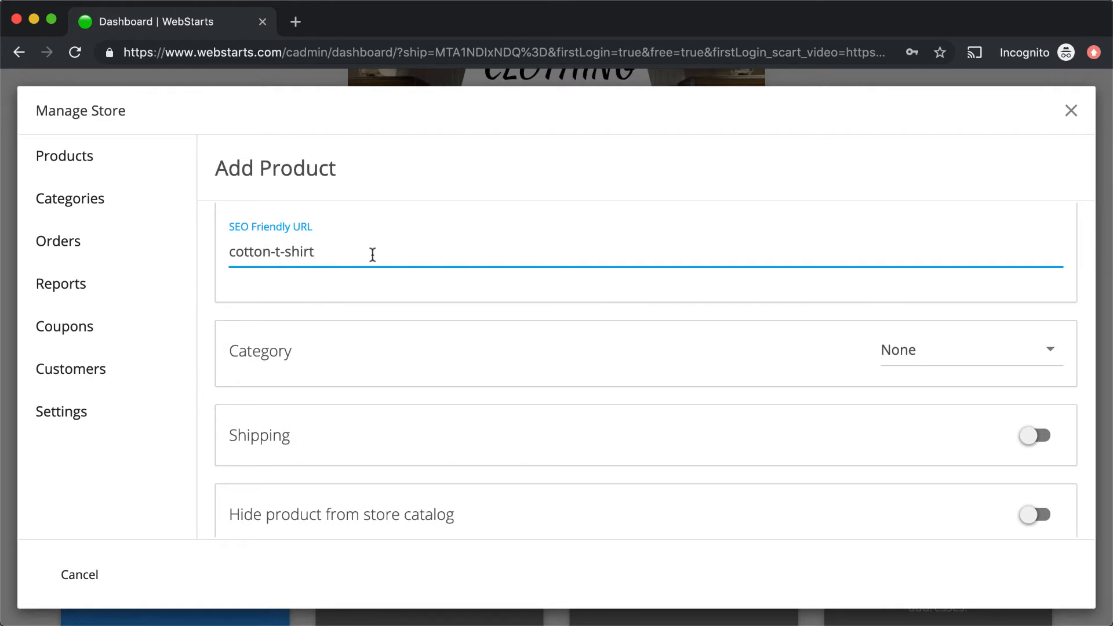
pyautogui.click(909, 364)
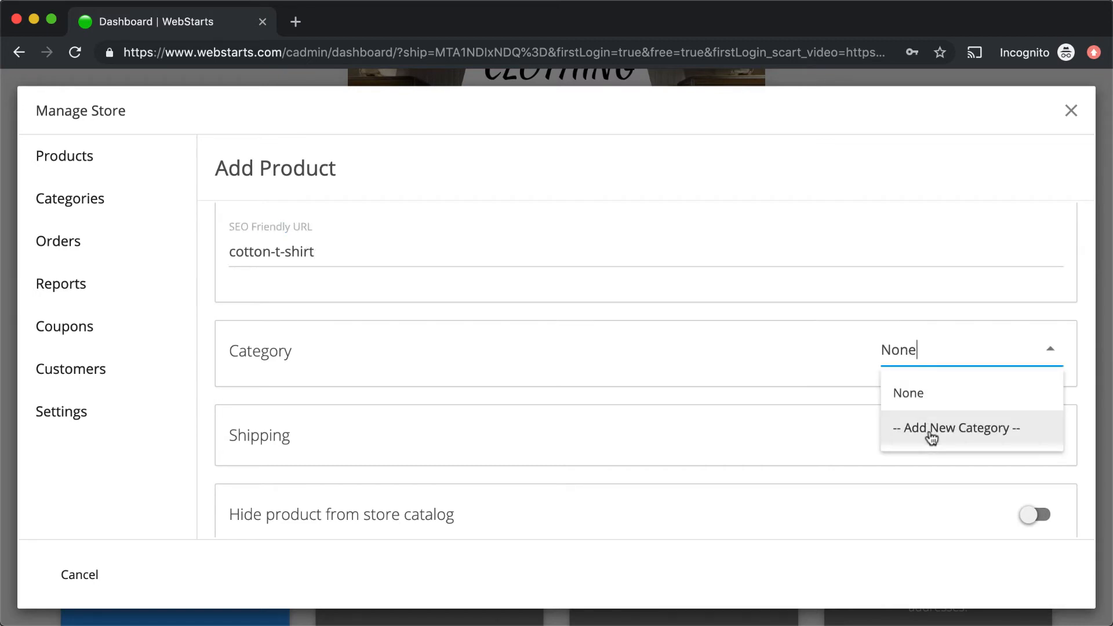
pyautogui.click(419, 376)
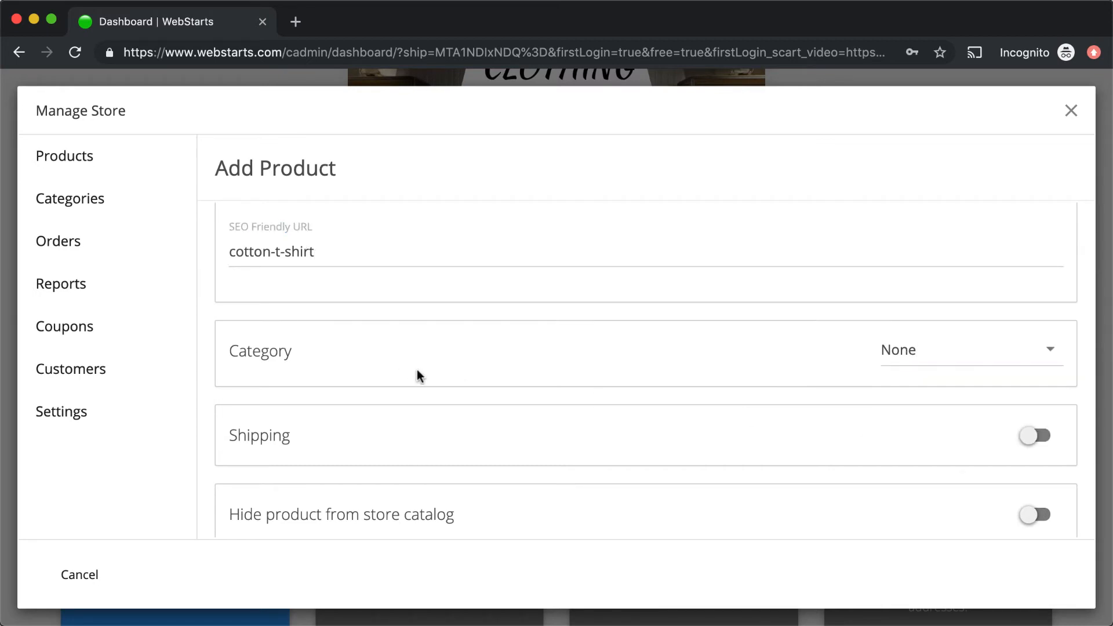
pyautogui.click(965, 357)
pyautogui.click(958, 425)
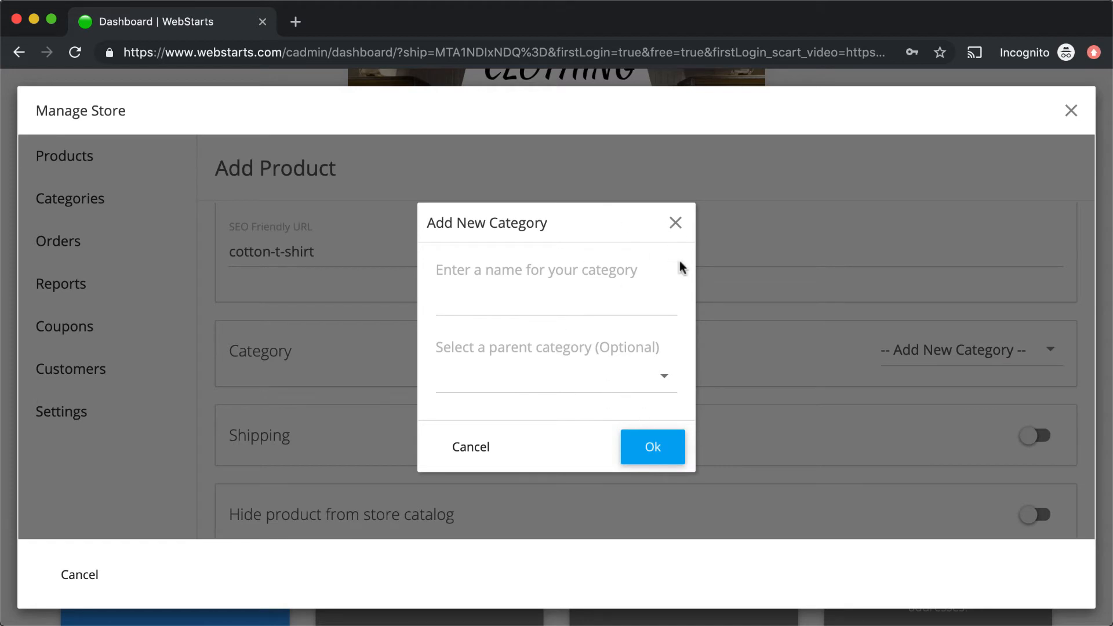
pyautogui.click(676, 226)
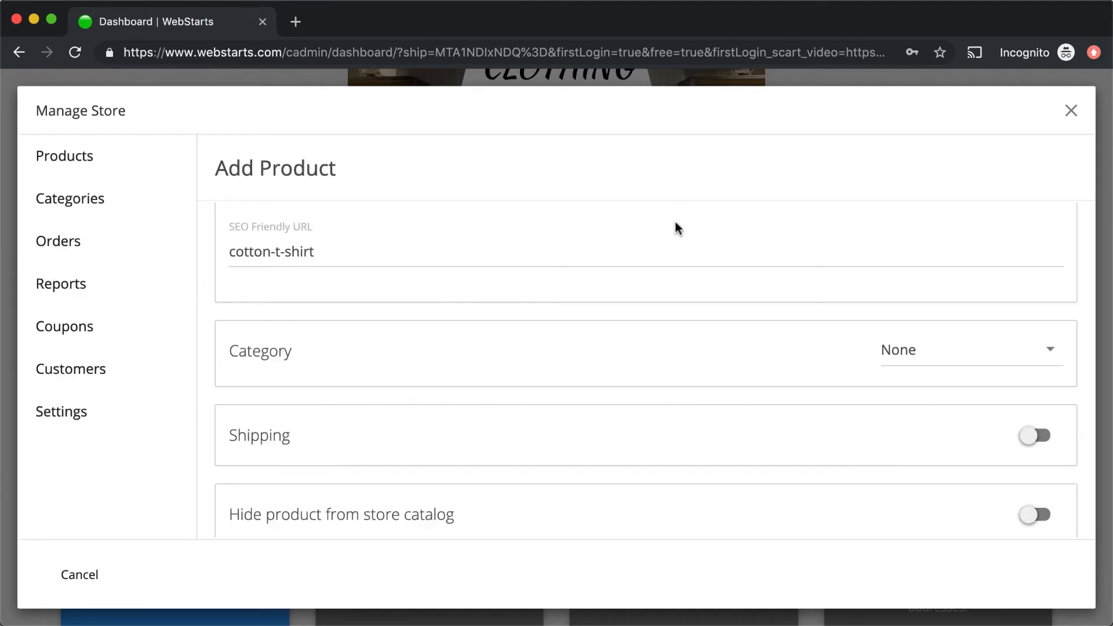
# Step: Create a new category named "Shirts" without a parent category and assign the product to it
pyautogui.click(947, 348)
pyautogui.click(929, 425)
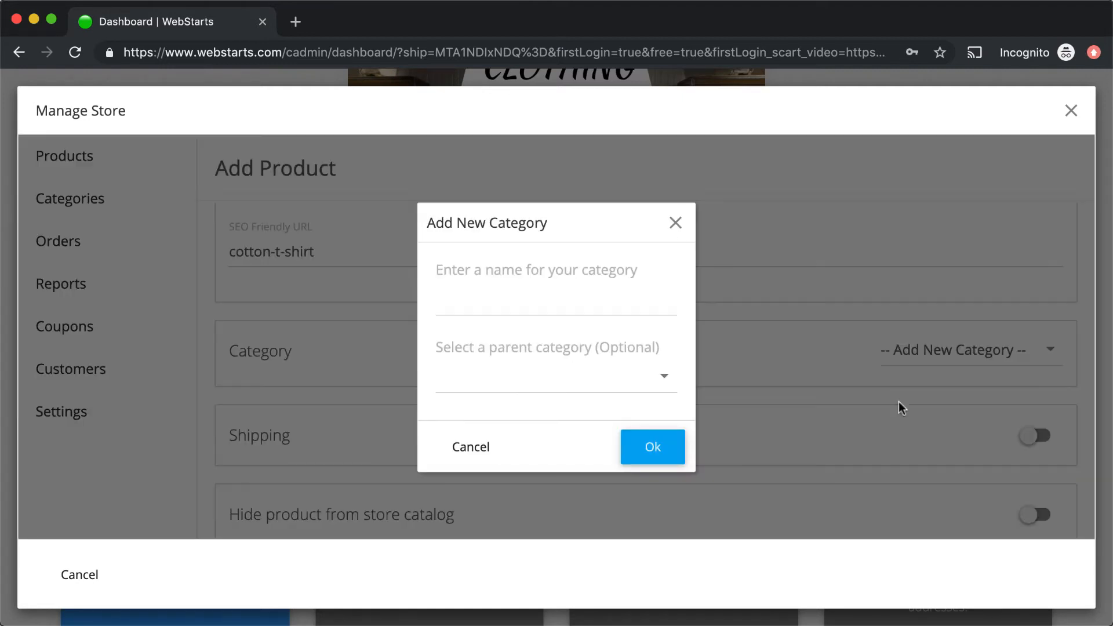
pyautogui.click(502, 296)
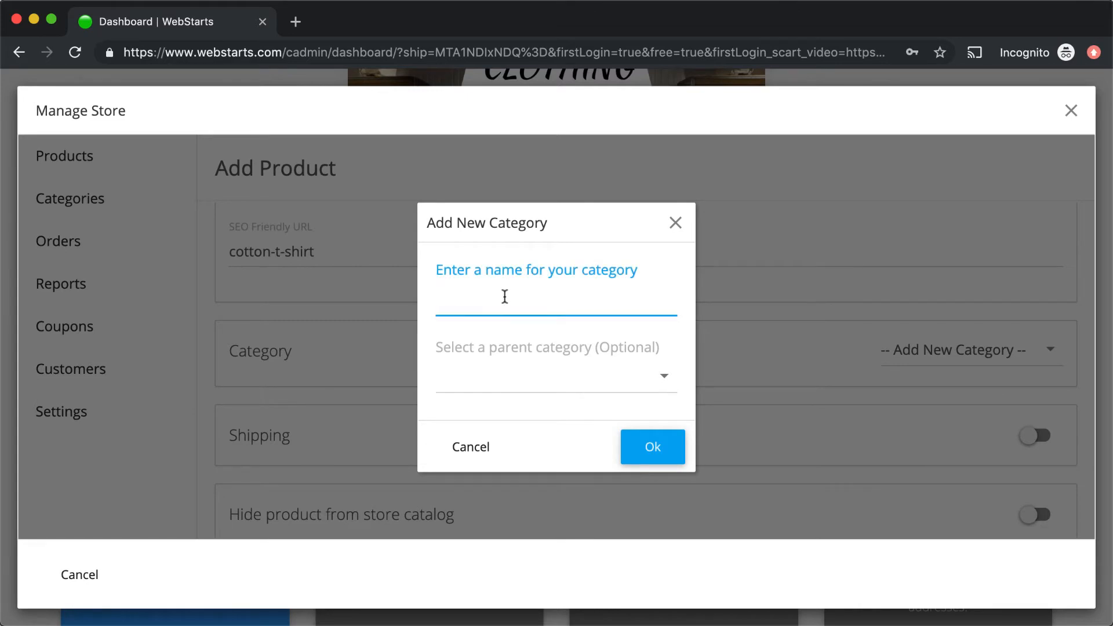
pyautogui.write('Shirts')
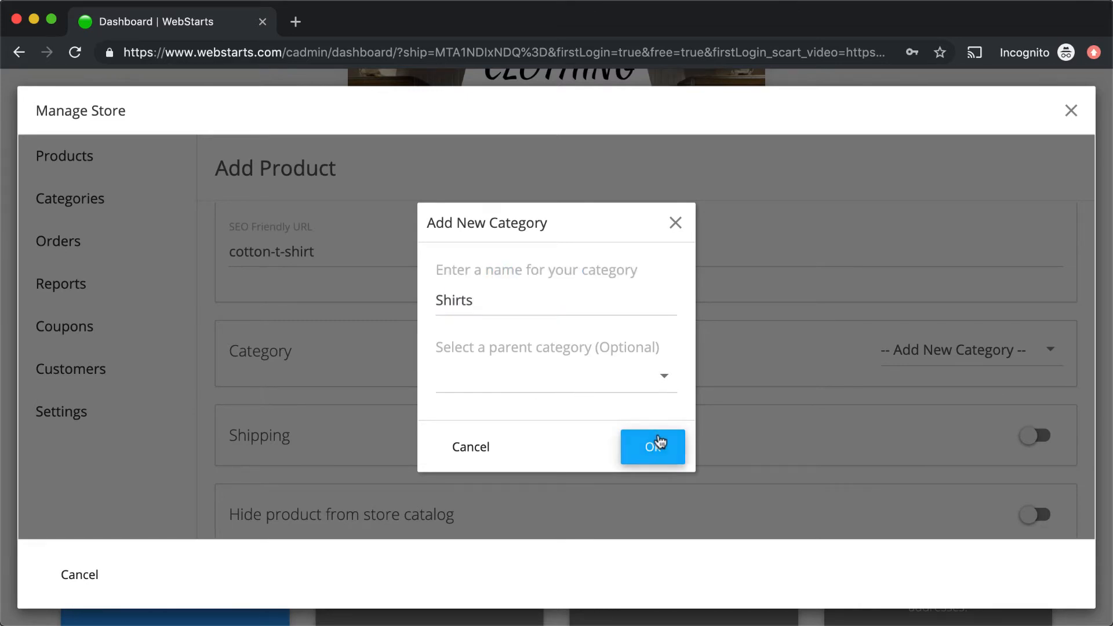
pyautogui.click(655, 444)
pyautogui.click(930, 354)
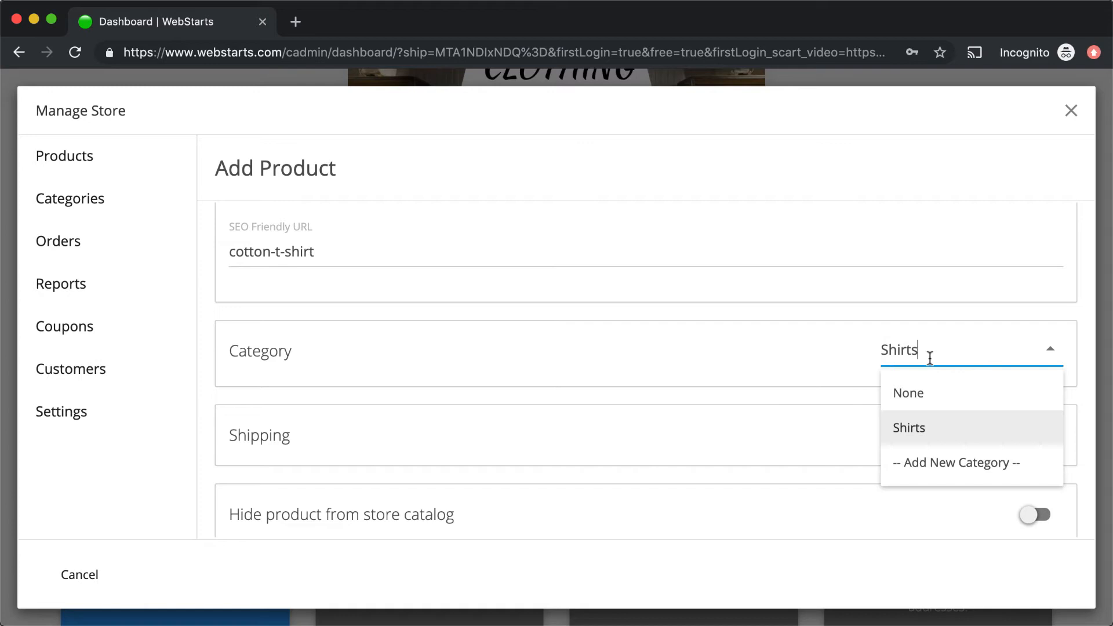
pyautogui.click(926, 427)
# Step: Enable shipping for the product and check its weight and dimension fields without entering values
pyautogui.scroll(-2, 892, 429)
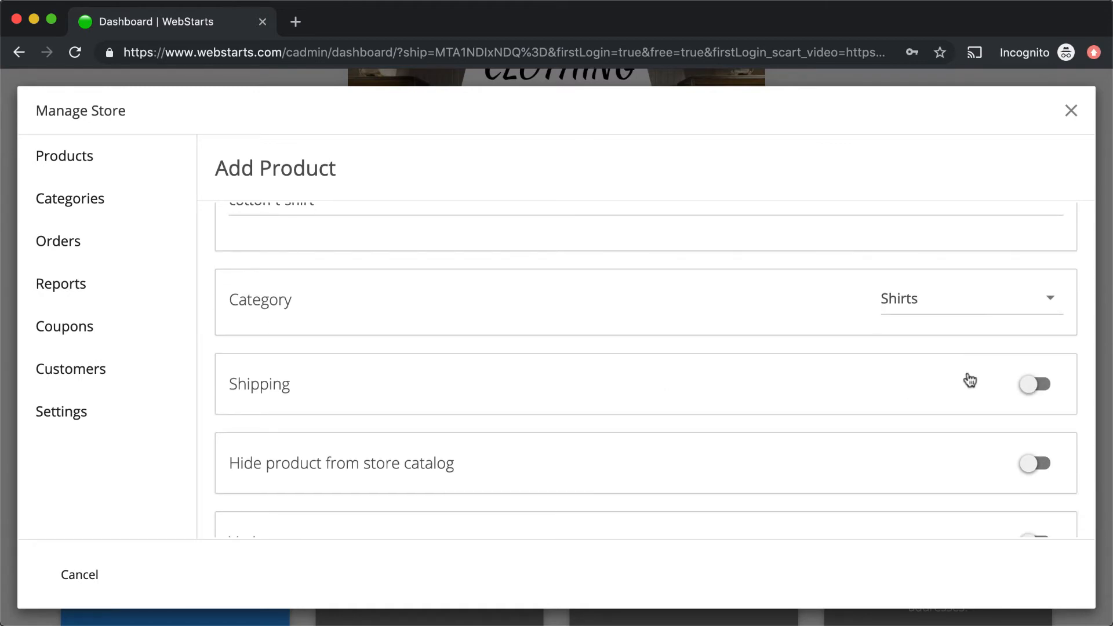
pyautogui.scroll(-3, 968, 380)
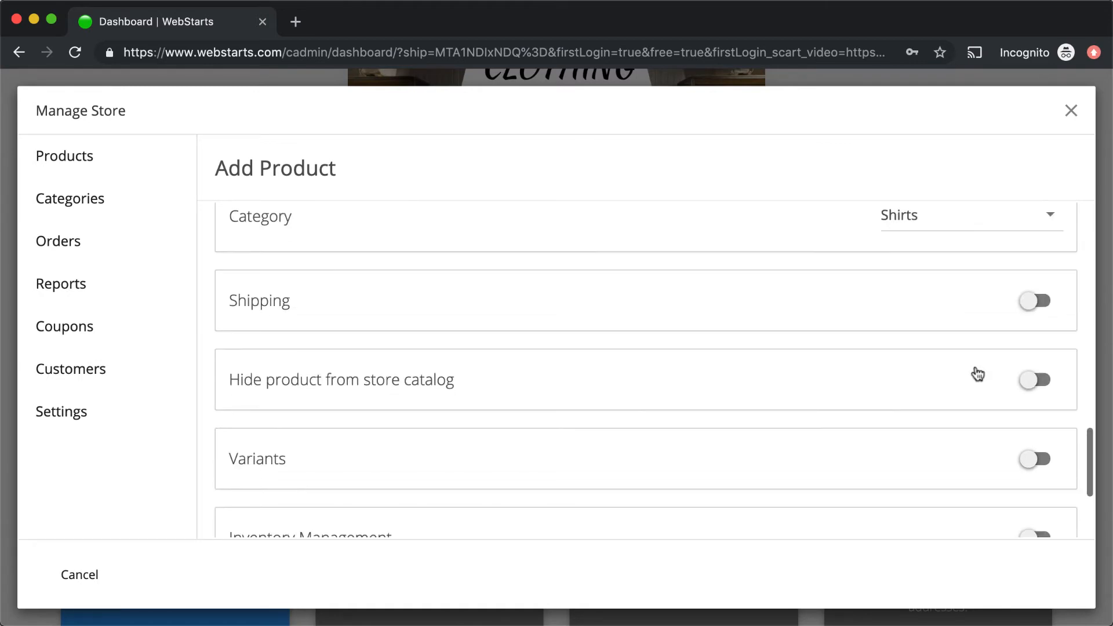
pyautogui.click(1038, 302)
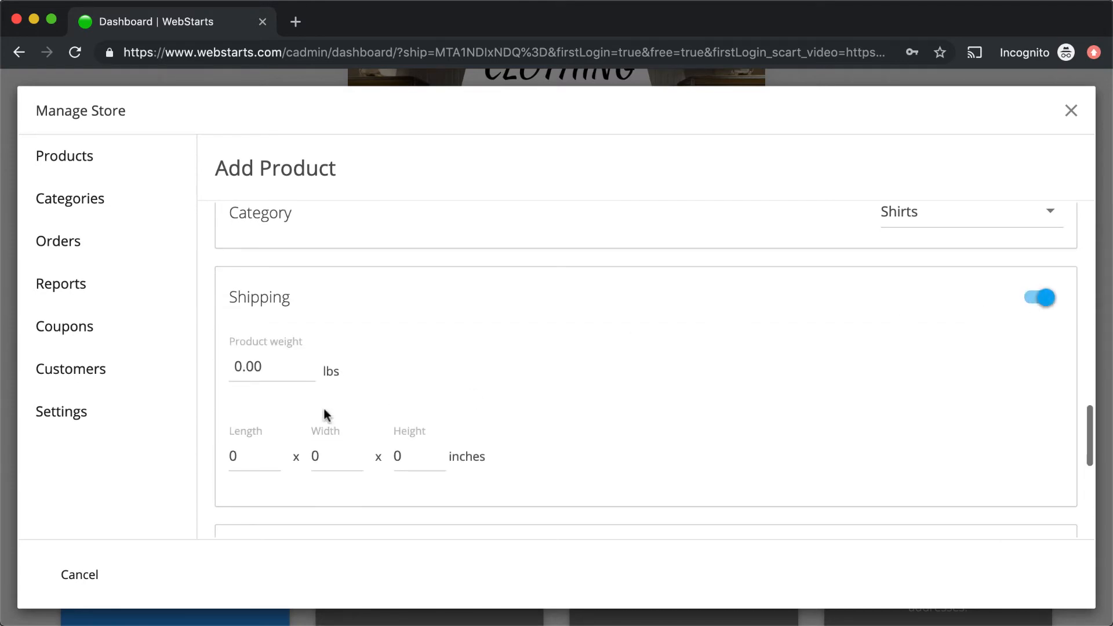
pyautogui.click(281, 373)
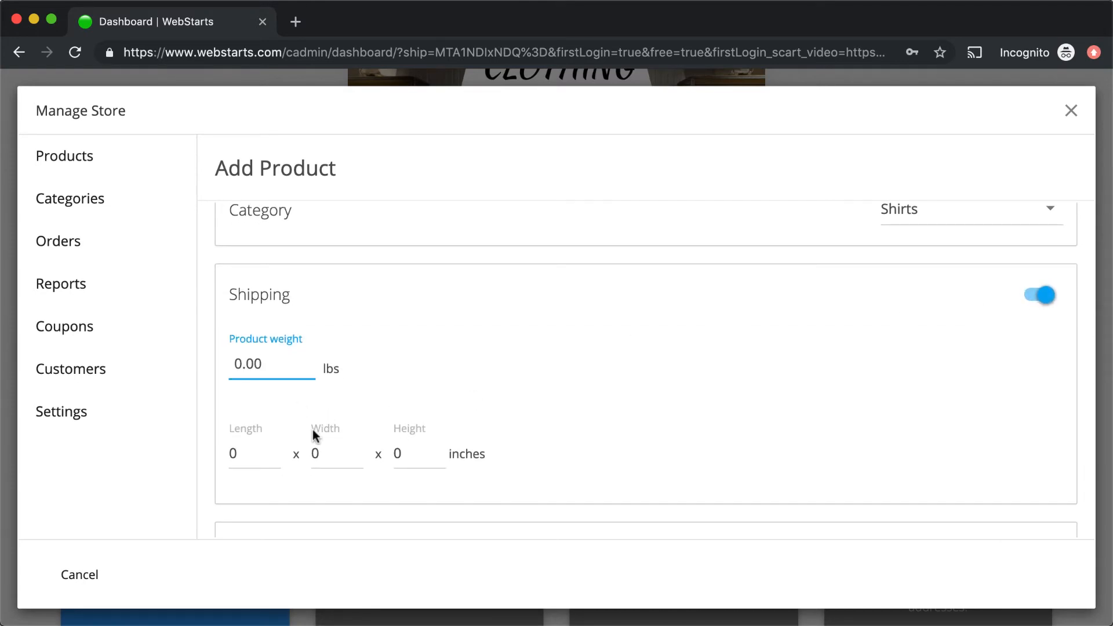
pyautogui.scroll(-4, 803, 404)
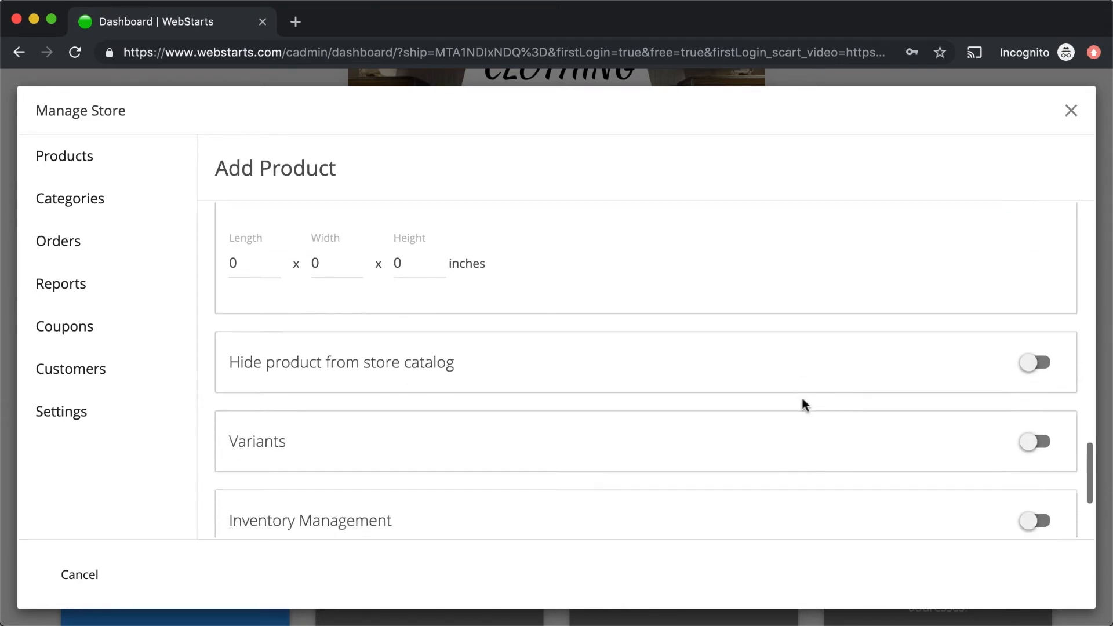
pyautogui.scroll(3, 927, 371)
pyautogui.scroll(-4, 955, 473)
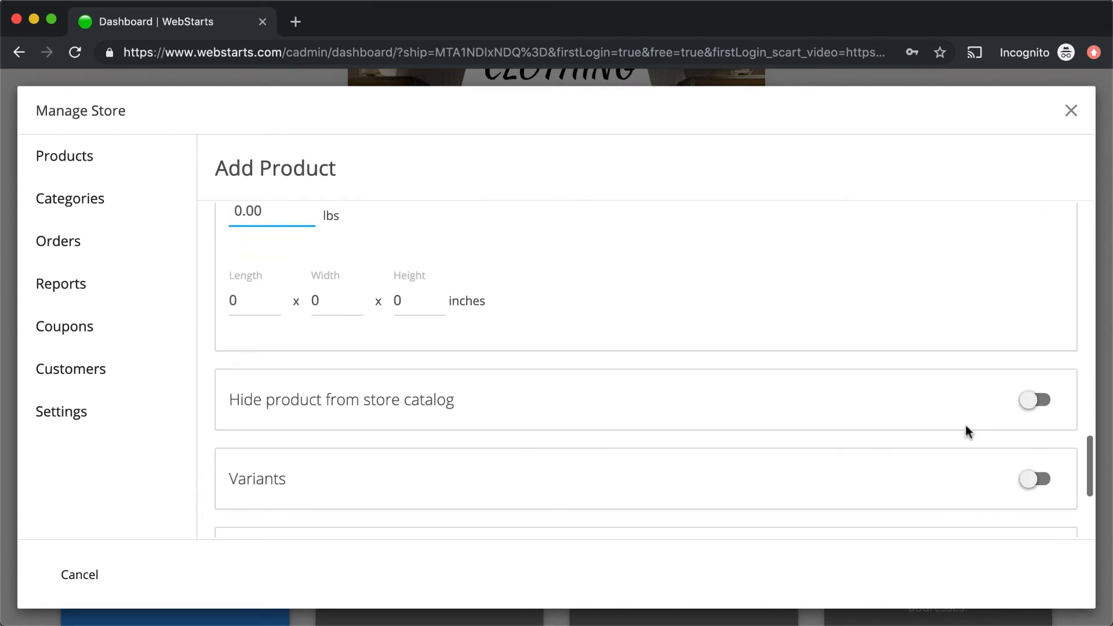
# Step: Try the option that hides the product from the store catalog and switch it back off
pyautogui.click(1045, 381)
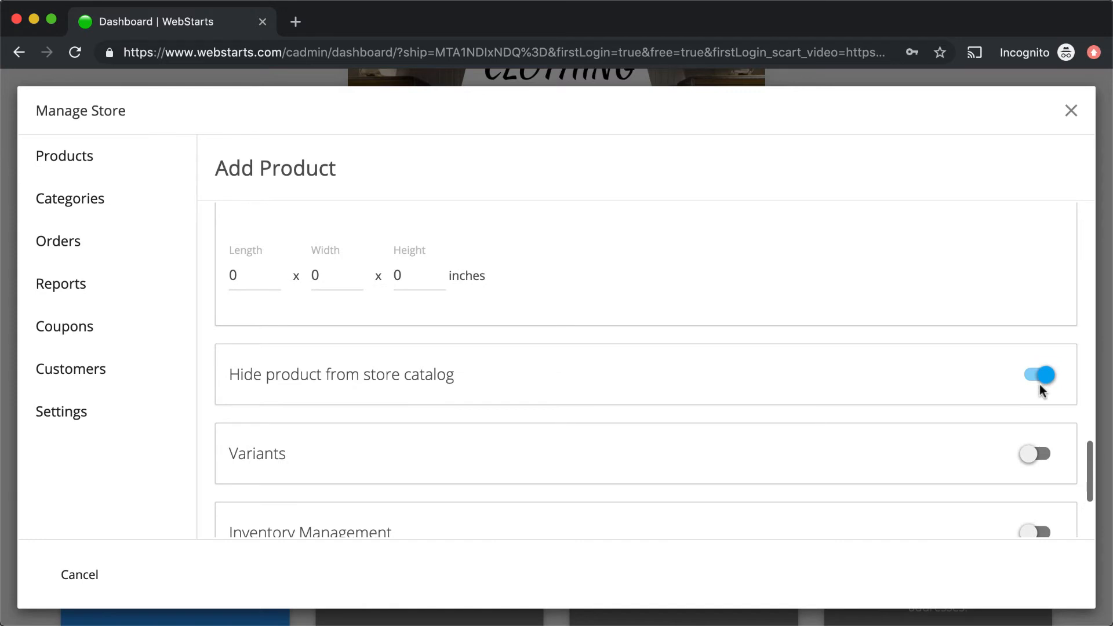
pyautogui.scroll(-2, 997, 396)
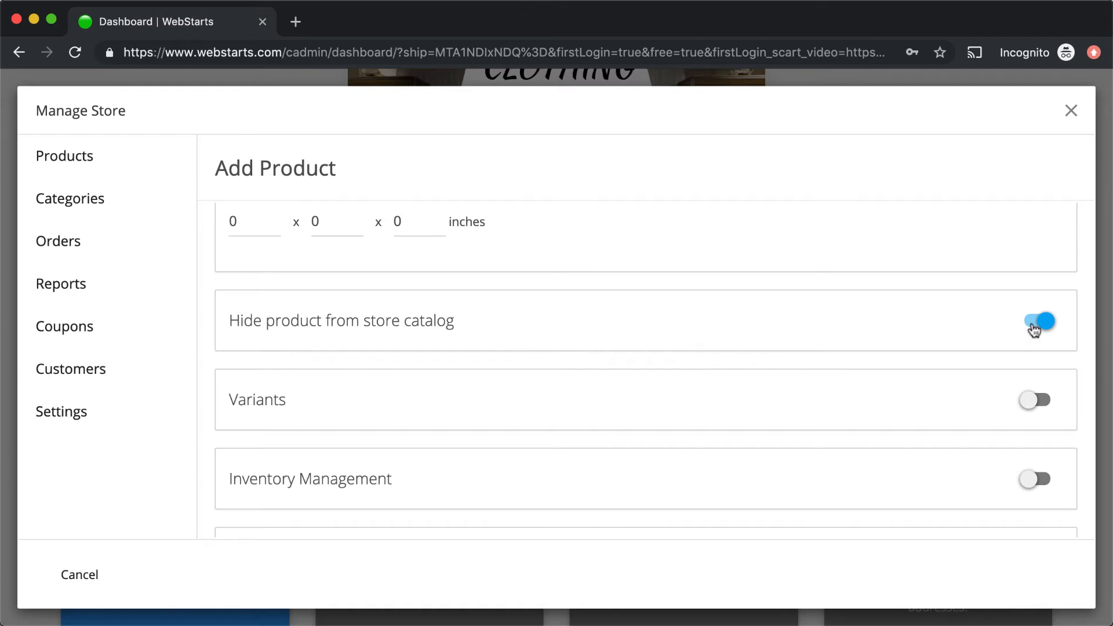
pyautogui.scroll(-1, 872, 370)
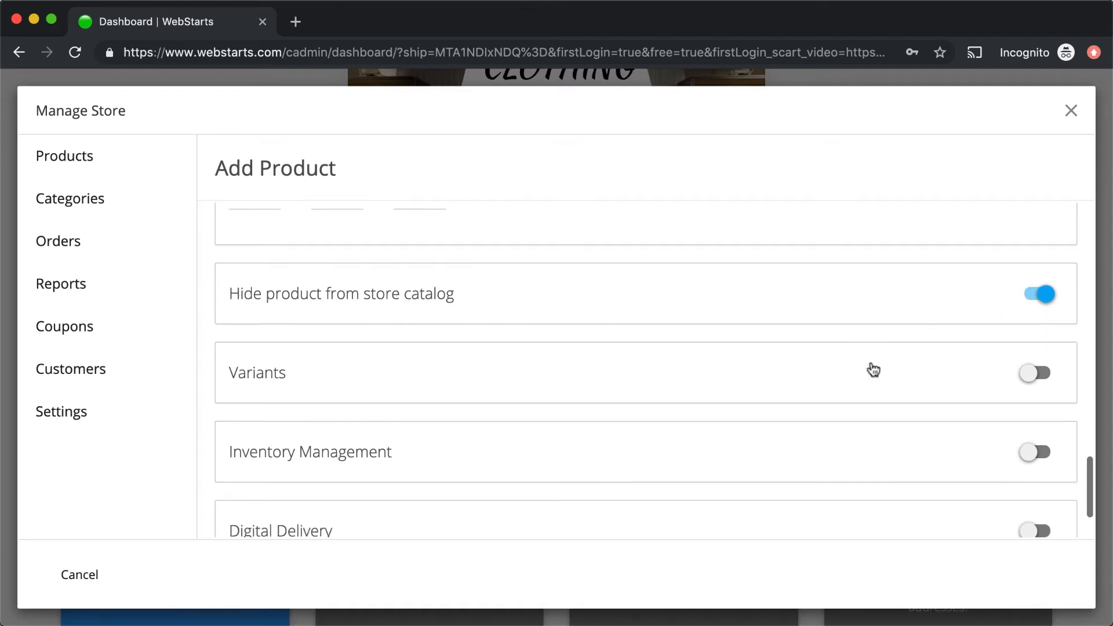
pyautogui.click(1030, 298)
# Step: Enable product variants and add a Color option alongside Size, removing the extra Material option
pyautogui.click(1043, 380)
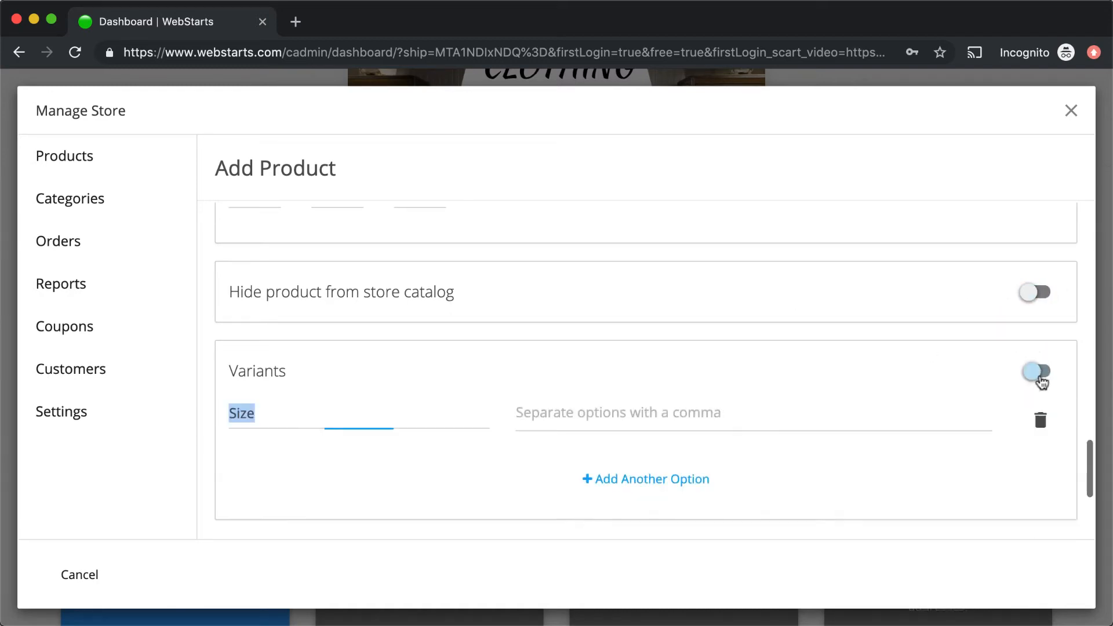
pyautogui.scroll(-4, 693, 393)
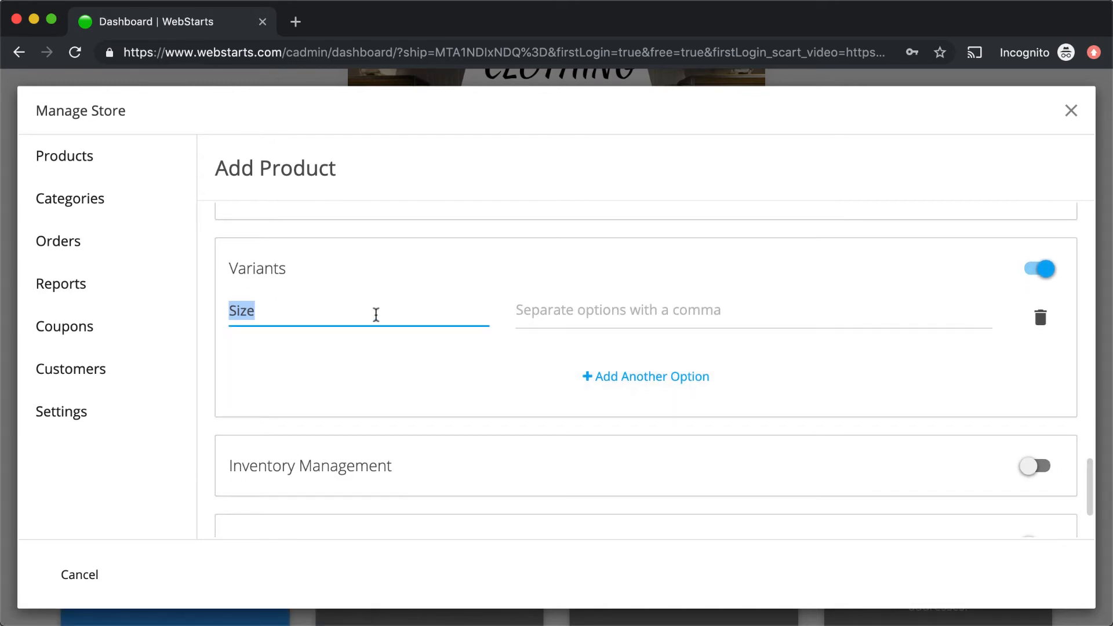
pyautogui.click(586, 374)
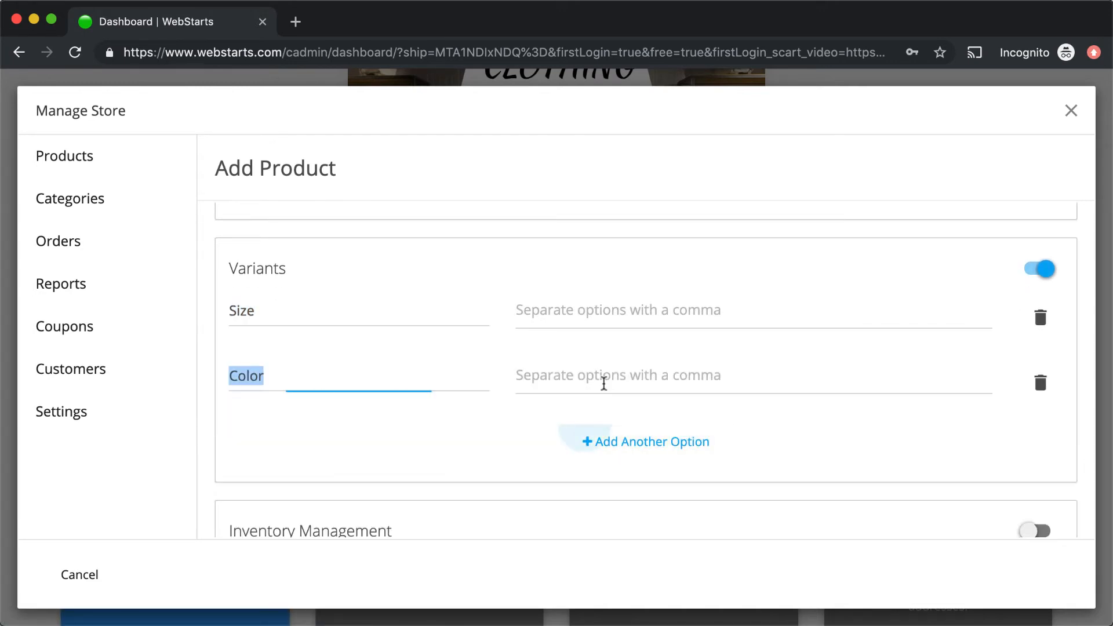
pyautogui.click(597, 443)
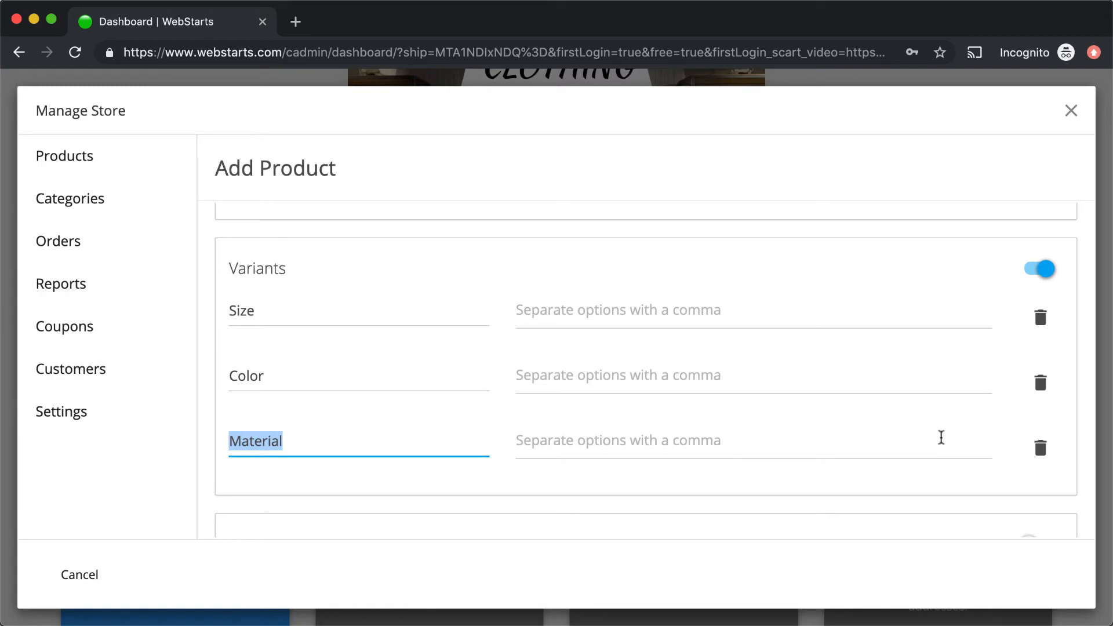
pyautogui.click(1041, 450)
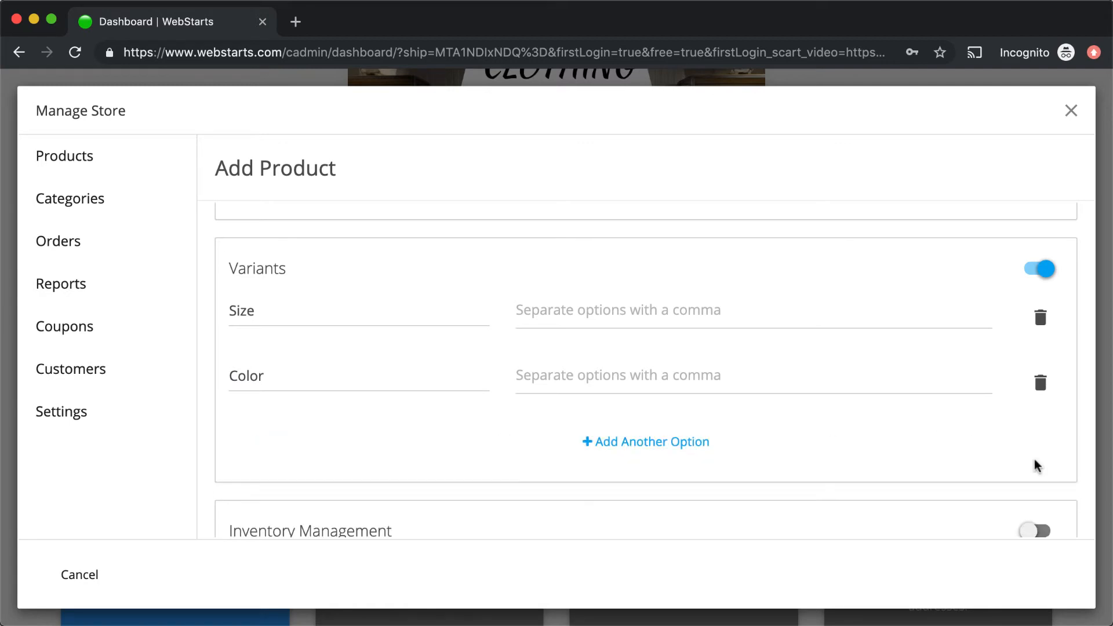
# Step: Enter "small", "medium" and "large" as the values of the Size variant
pyautogui.click(606, 310)
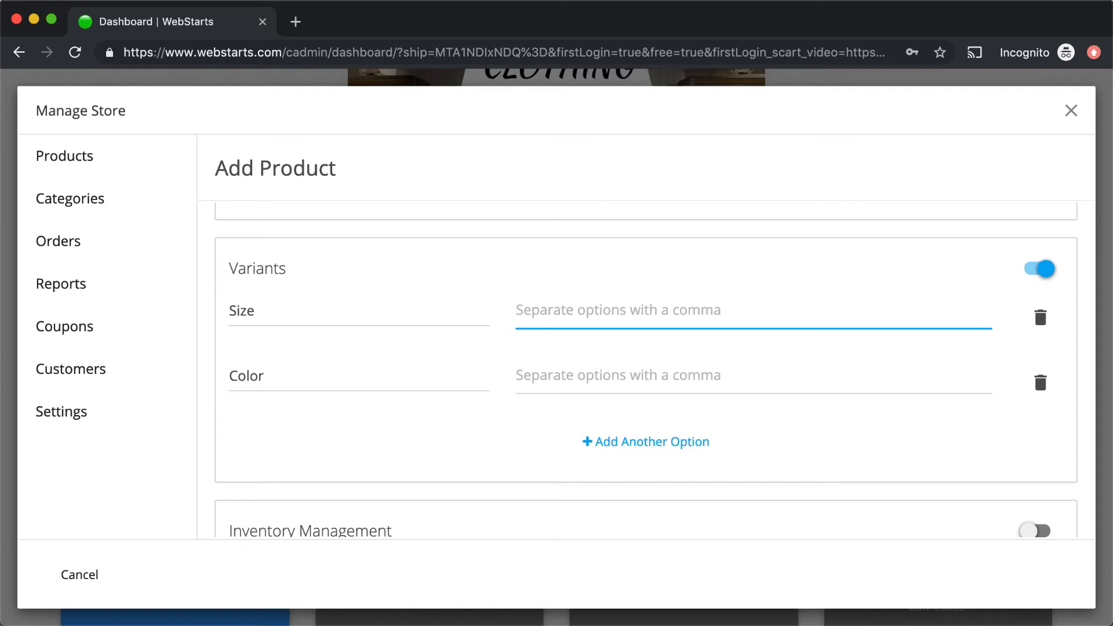
pyautogui.write('small')
pyautogui.press('Return')
pyautogui.write('mediu')
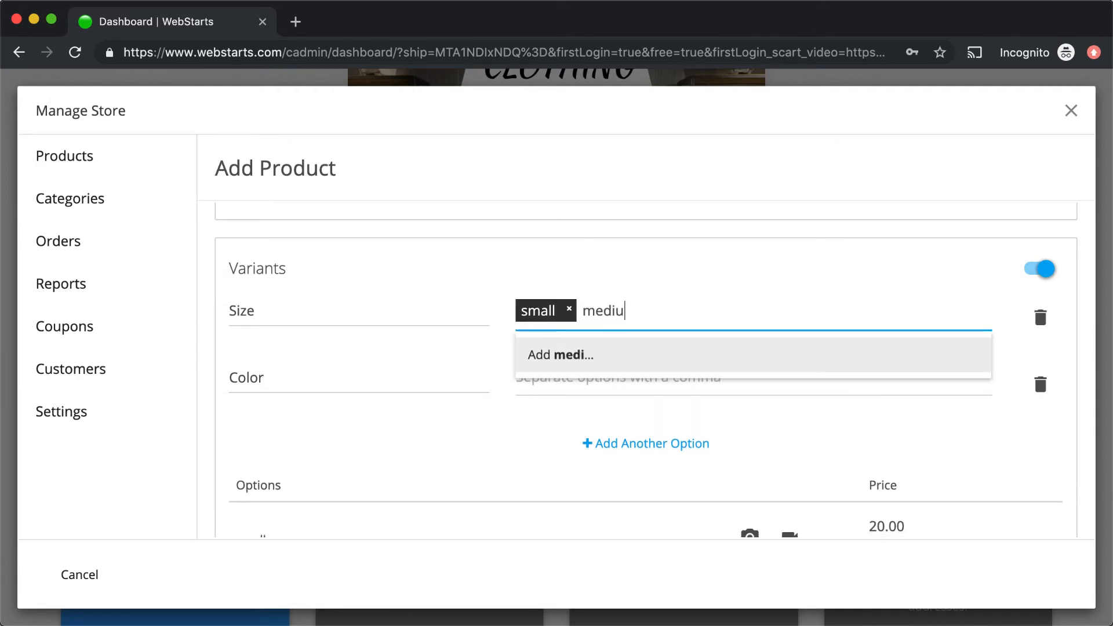
pyautogui.write('m')
pyautogui.press('Return')
pyautogui.write('large')
pyautogui.press('Return')
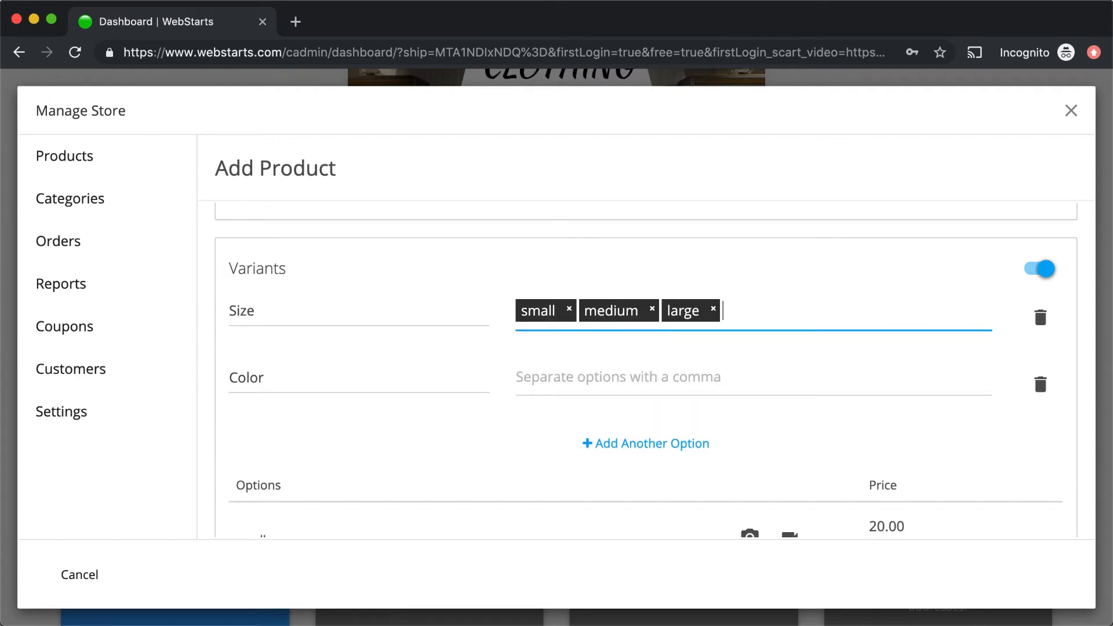
pyautogui.click(637, 361)
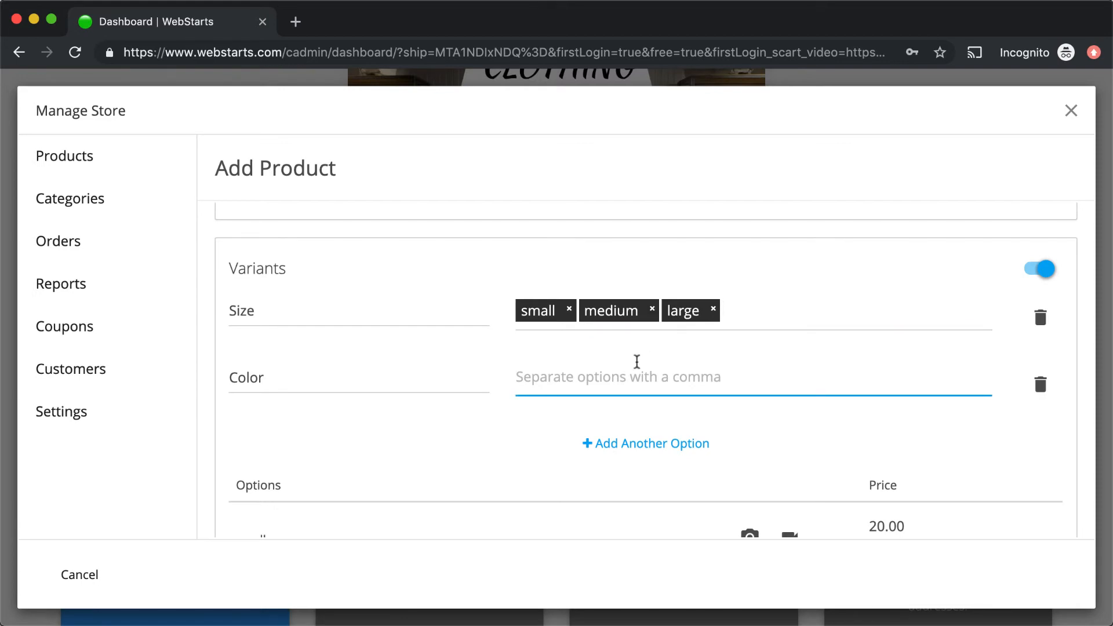
pyautogui.write('blue')
pyautogui.press('Return')
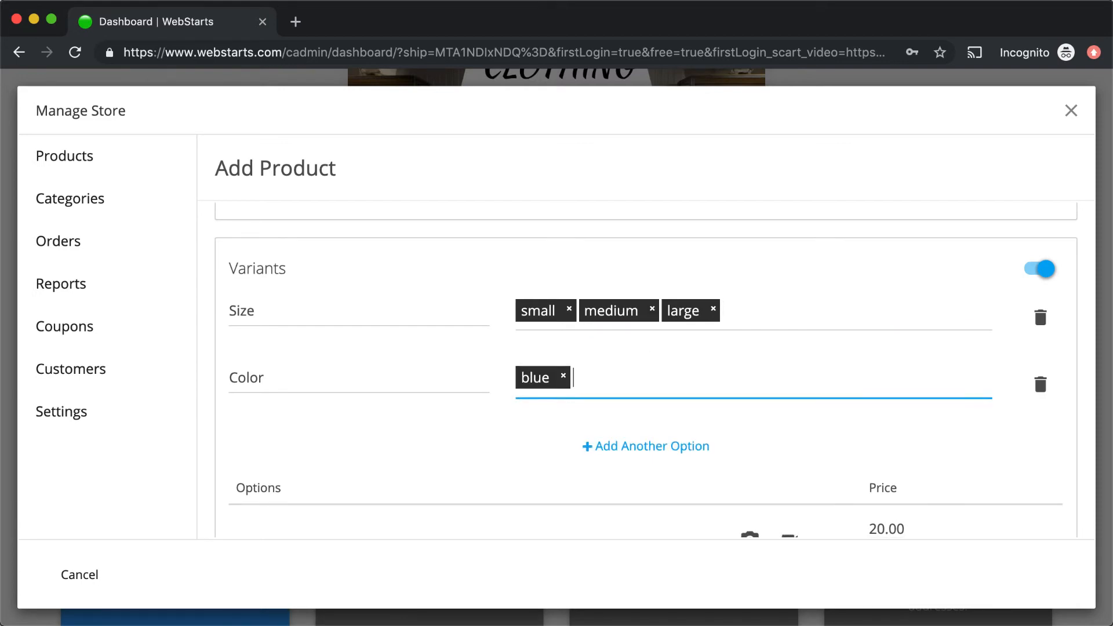
pyautogui.write('pink')
pyautogui.press('BackSpace')
pyautogui.press('BackSpace')
pyautogui.press('BackSpace')
pyautogui.press('BackSpace')
pyautogui.press('BackSpace')
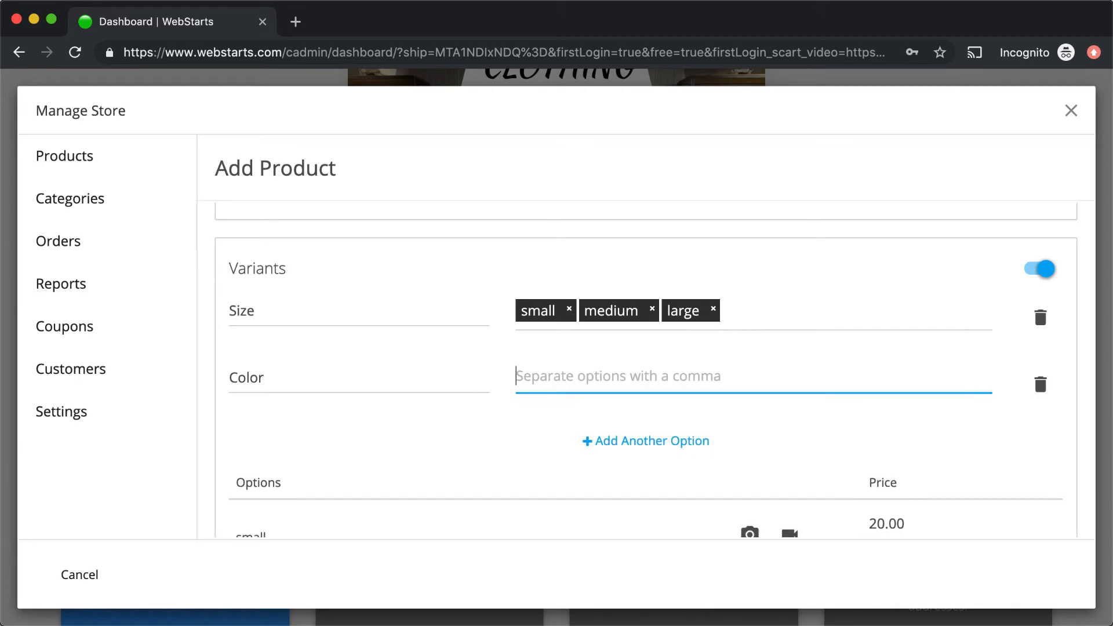
# Step: Enter "pink", "blue", "green" and "purple" as the values of the Color variant
pyautogui.write('pink')
pyautogui.press('Return')
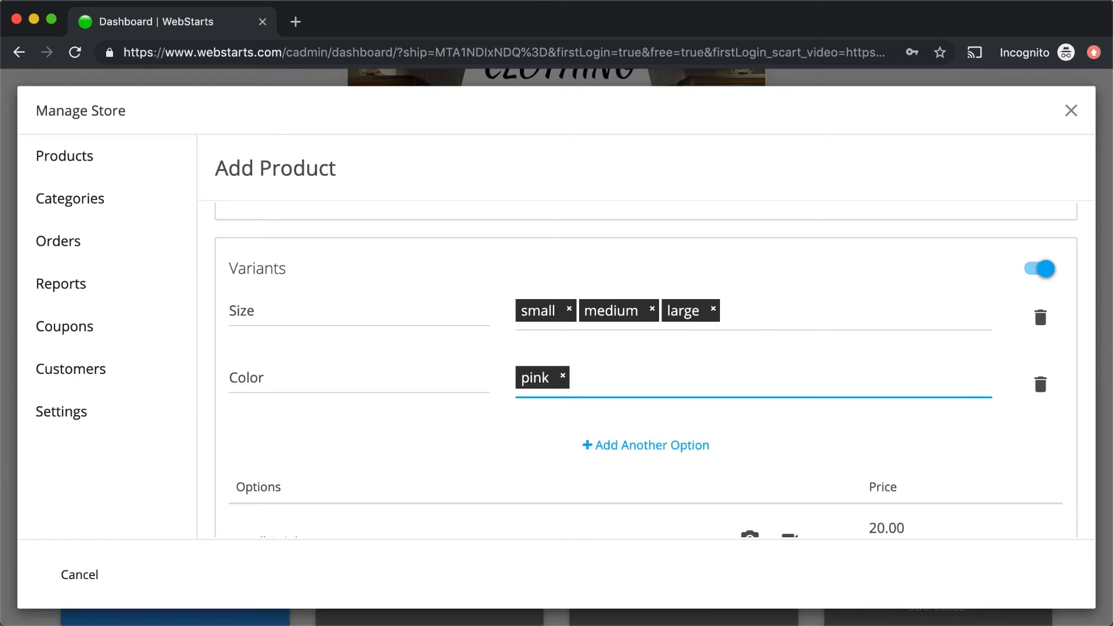
pyautogui.write('blue')
pyautogui.press('Return')
pyautogui.write('green')
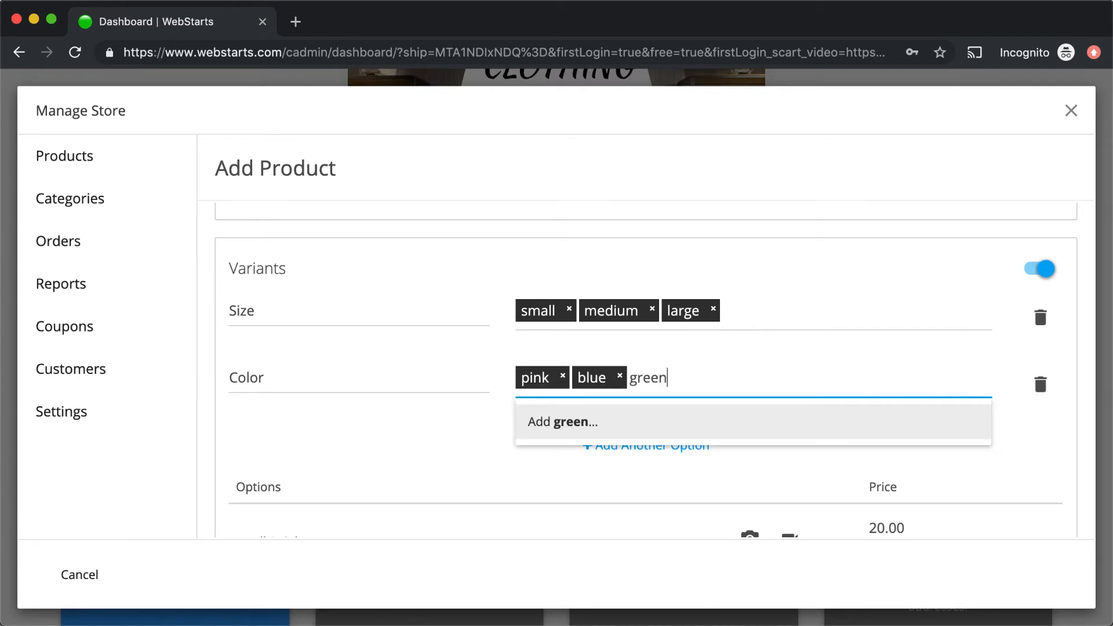
pyautogui.press('Return')
pyautogui.write('purple')
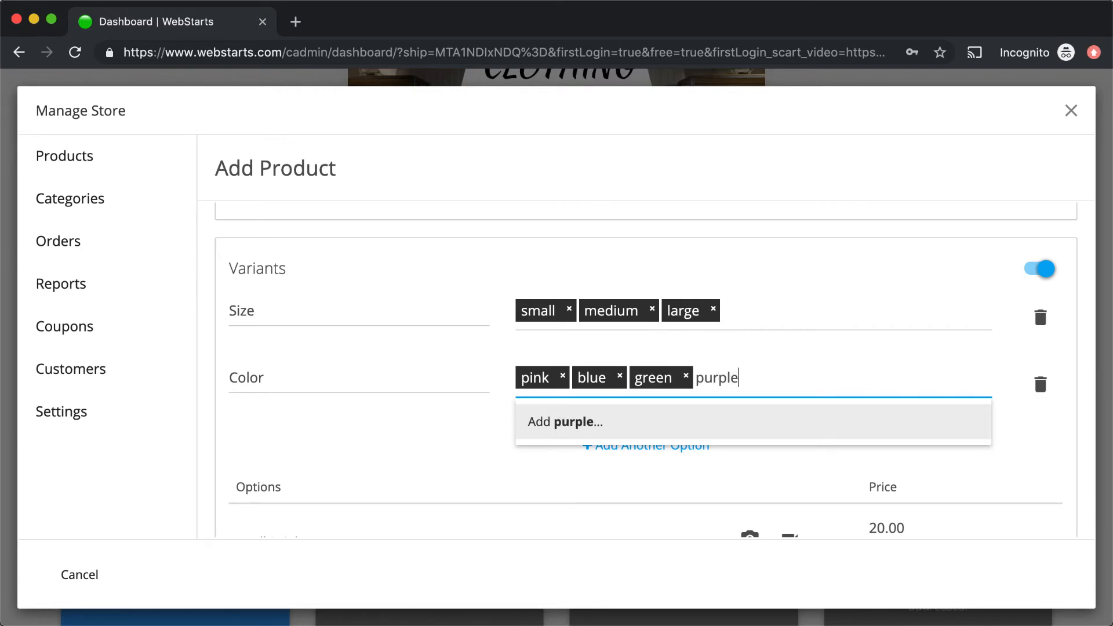
pyautogui.press('Return')
# Step: Add another variant option named Material and delete it again
pyautogui.scroll(-5, 703, 423)
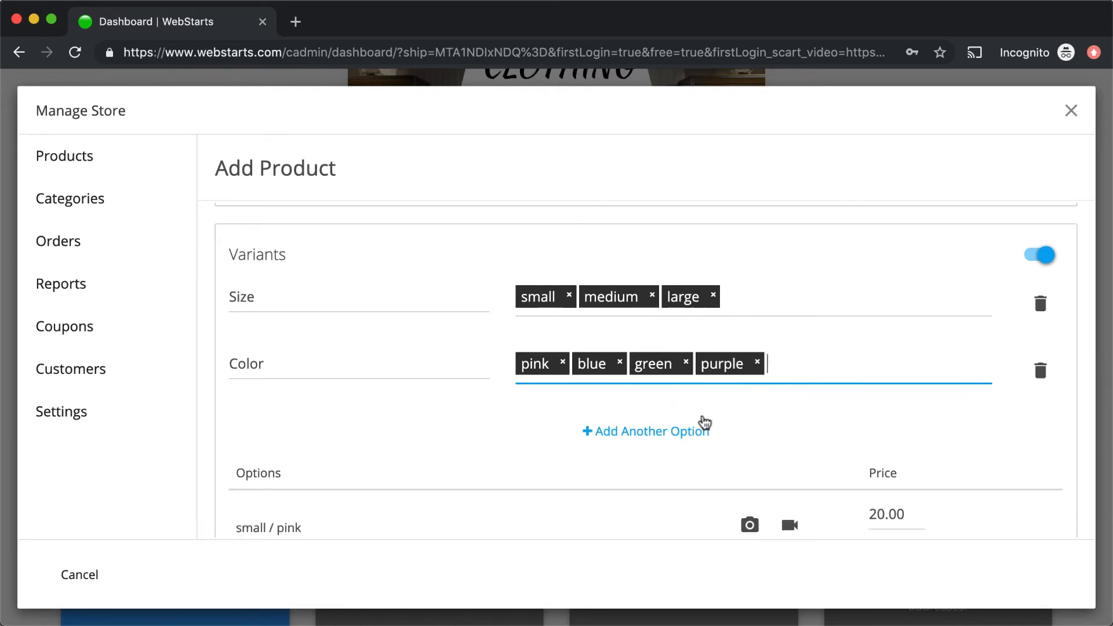
pyautogui.click(686, 249)
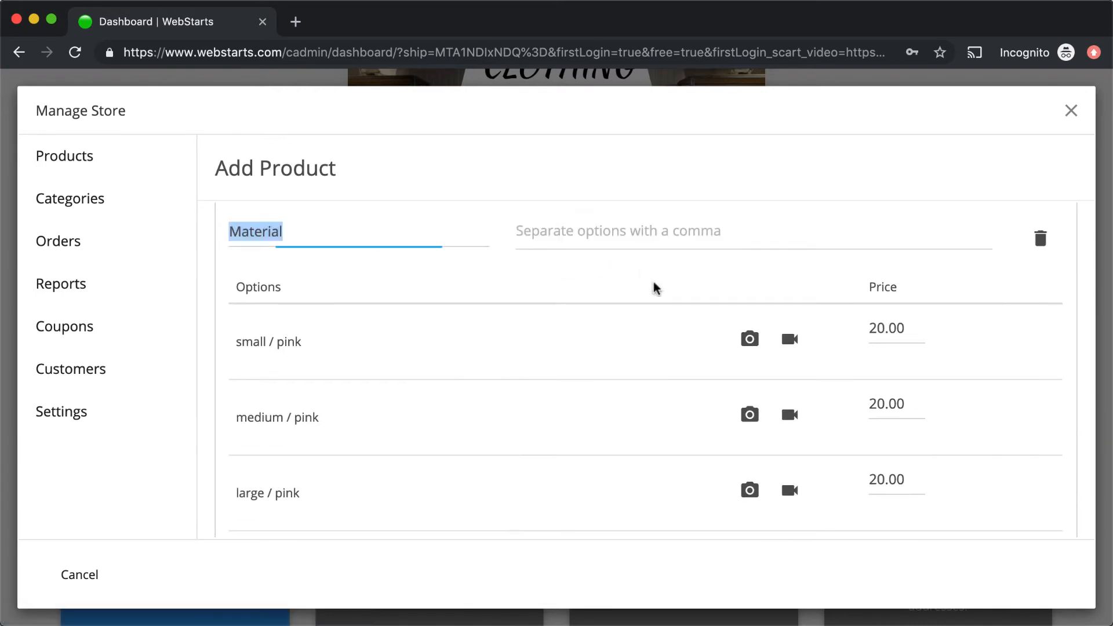
pyautogui.scroll(3, 653, 288)
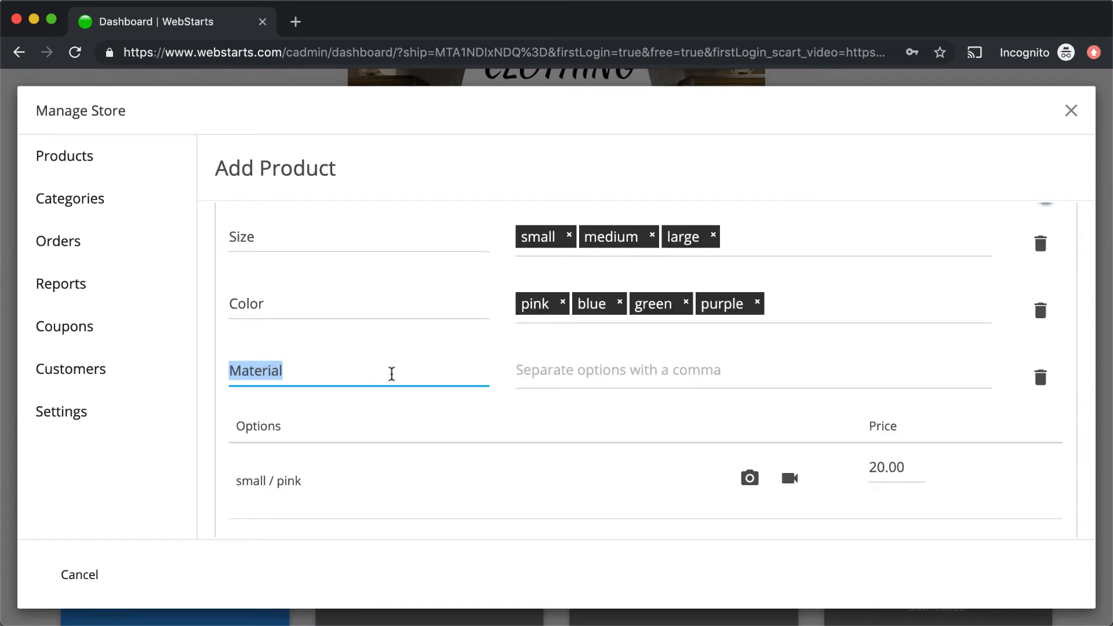
pyautogui.click(1042, 379)
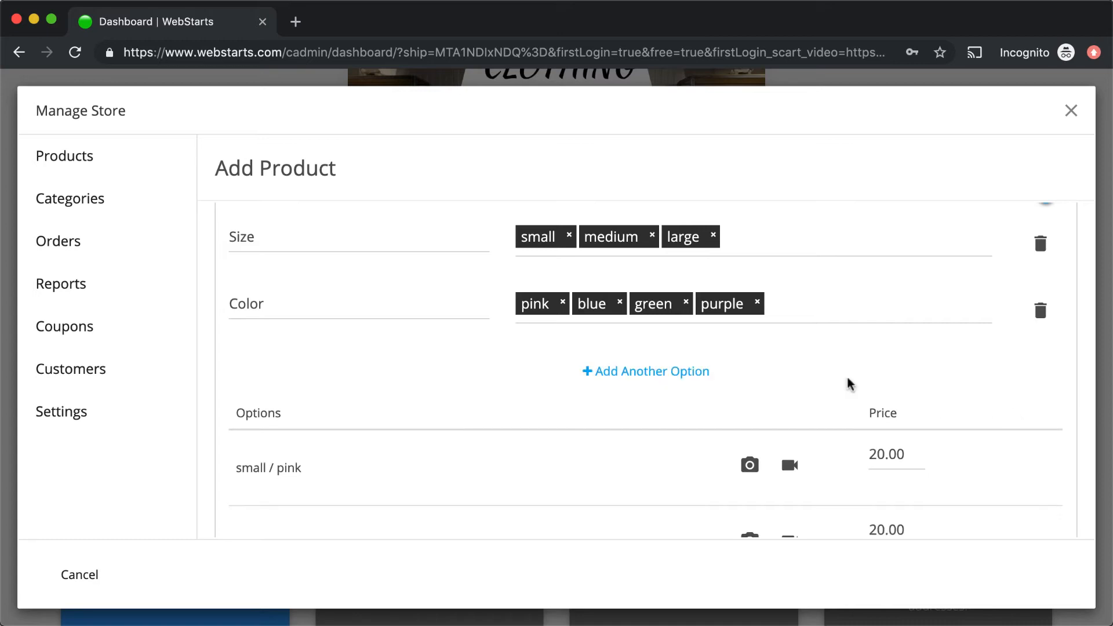
# Step: Assign the pink T-shirt image to the small / pink, medium / pink and large / pink variants
pyautogui.scroll(-2, 626, 373)
pyautogui.scroll(-1, 582, 377)
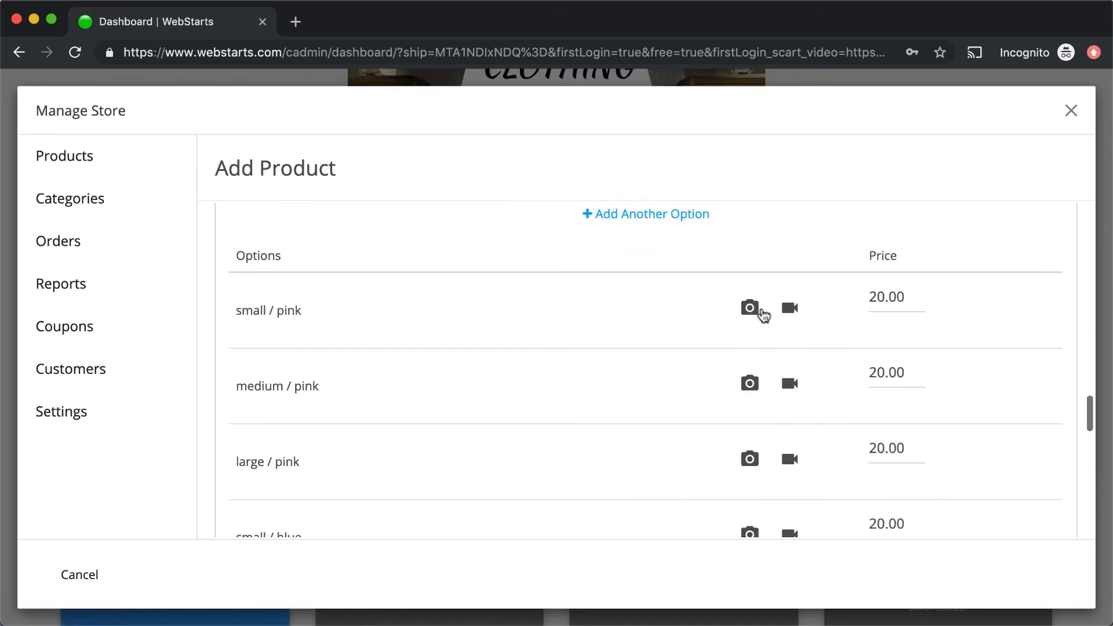
pyautogui.click(753, 311)
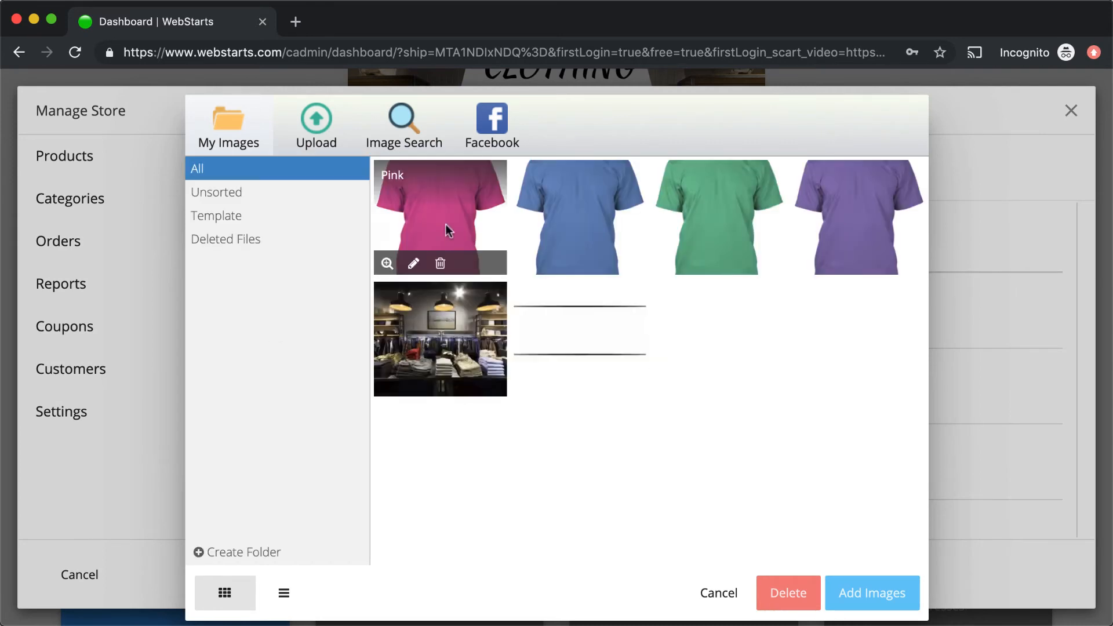
pyautogui.click(447, 226)
pyautogui.click(860, 595)
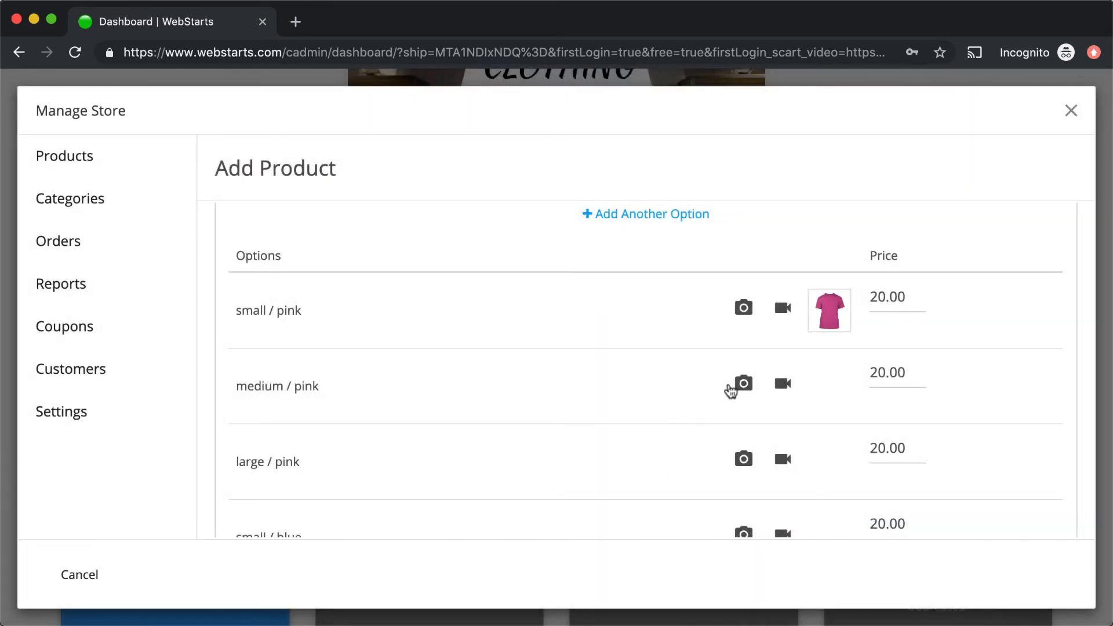
pyautogui.click(741, 455)
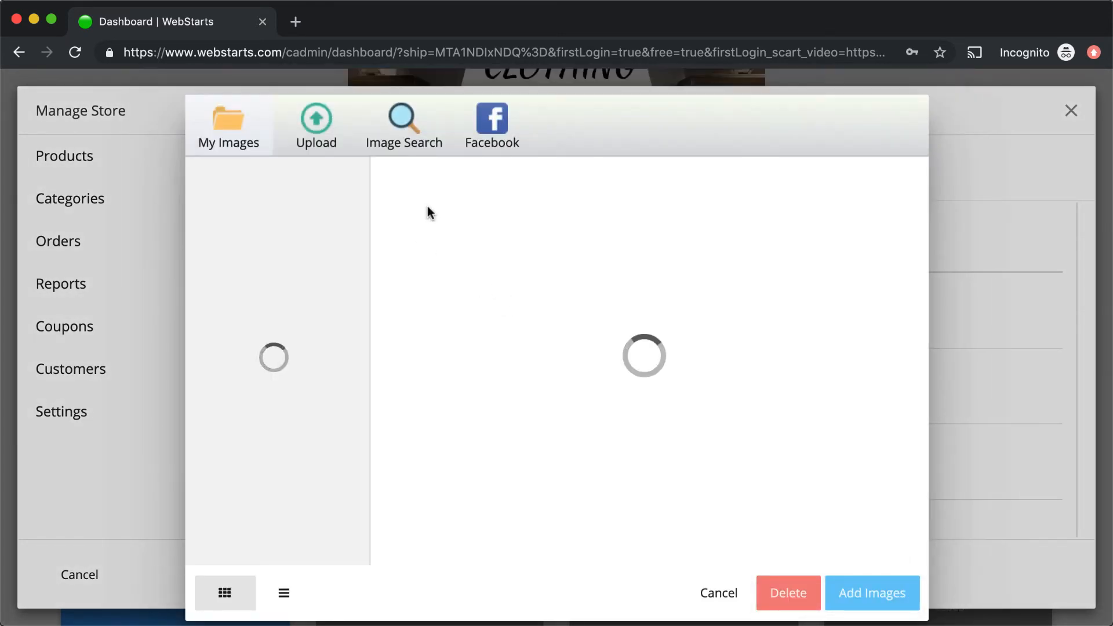
pyautogui.click(423, 208)
pyautogui.click(857, 596)
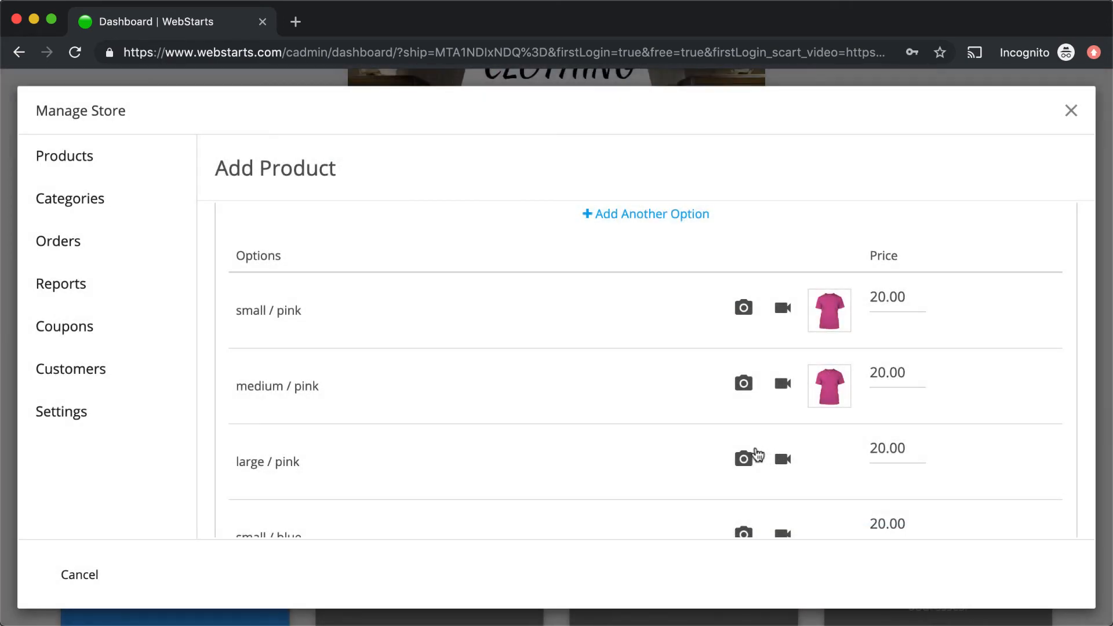
pyautogui.click(742, 458)
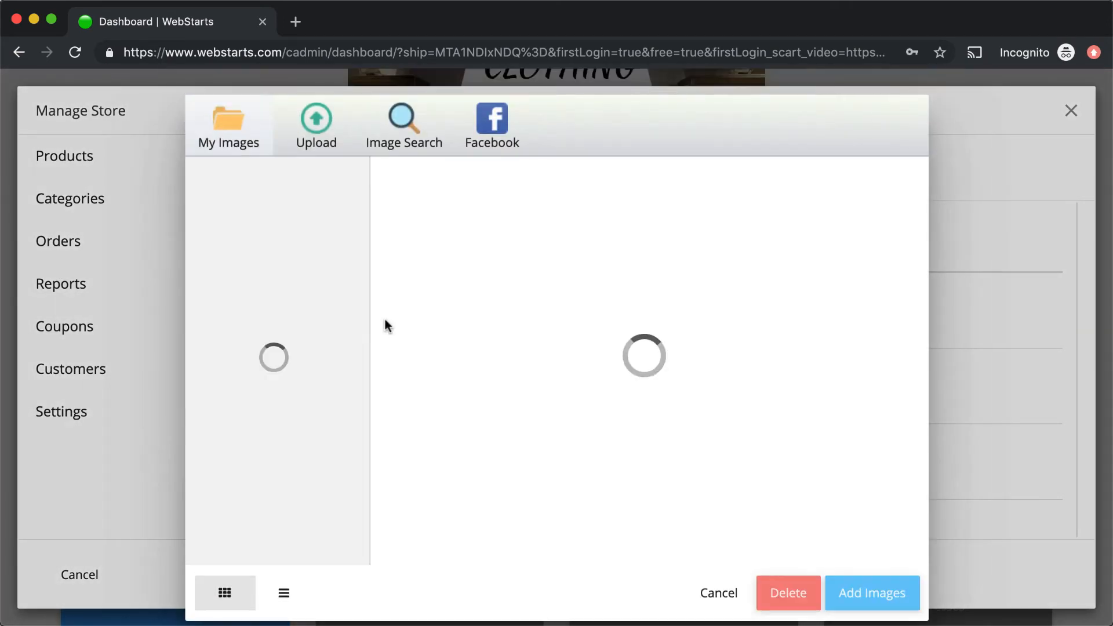
pyautogui.click(409, 215)
pyautogui.click(858, 596)
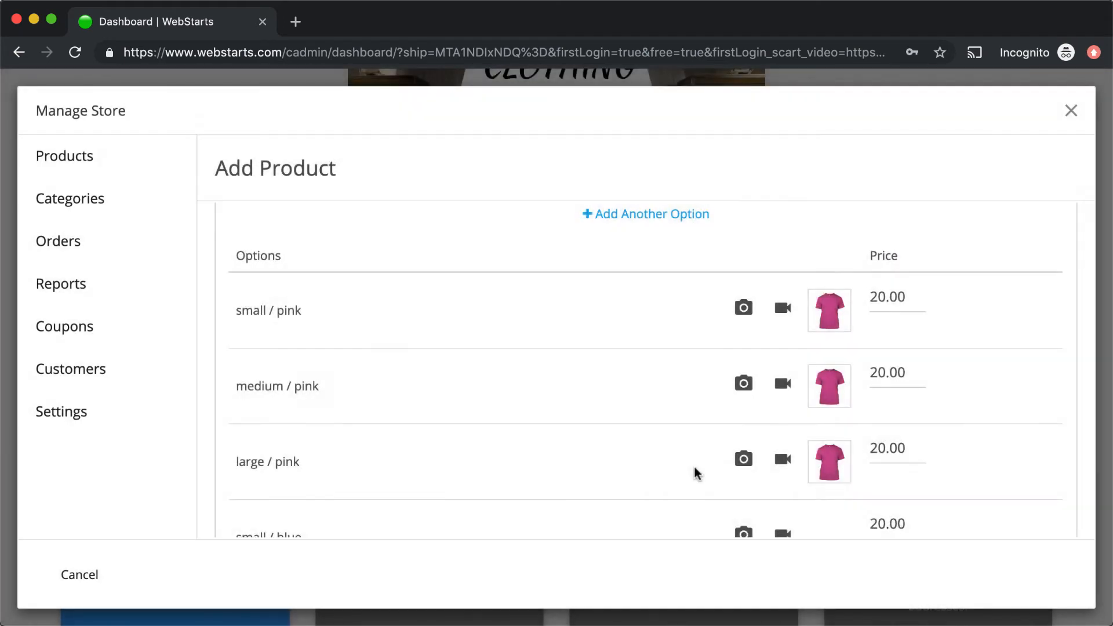
# Step: Assign the blue T-shirt image to the small / blue, medium / blue and large / blue variants
pyautogui.scroll(-3, 693, 472)
pyautogui.click(744, 350)
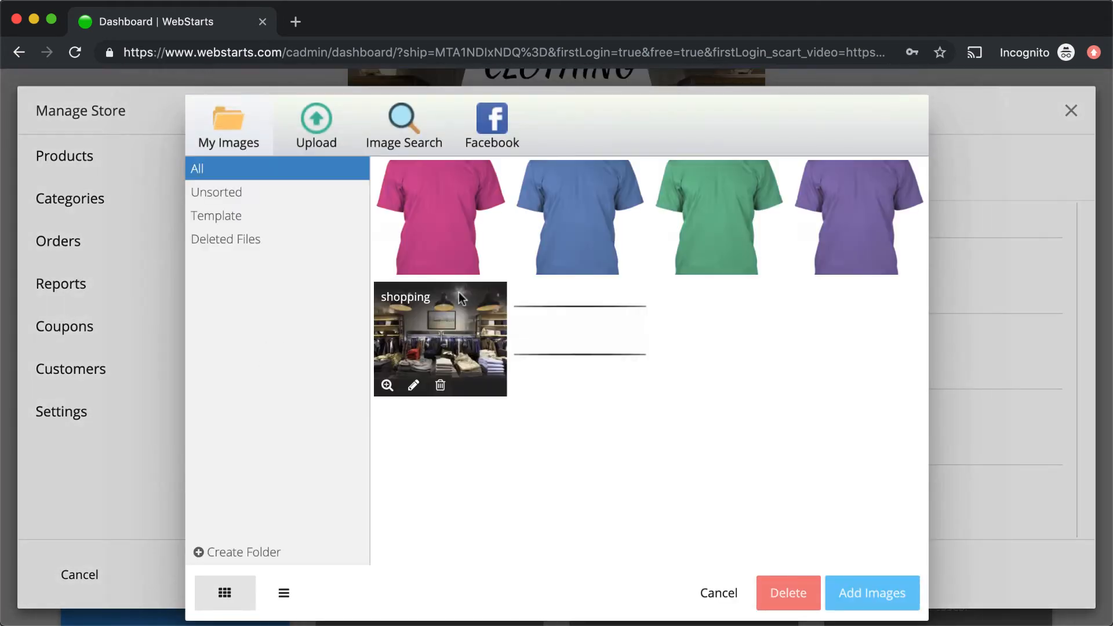
pyautogui.click(575, 218)
pyautogui.click(872, 593)
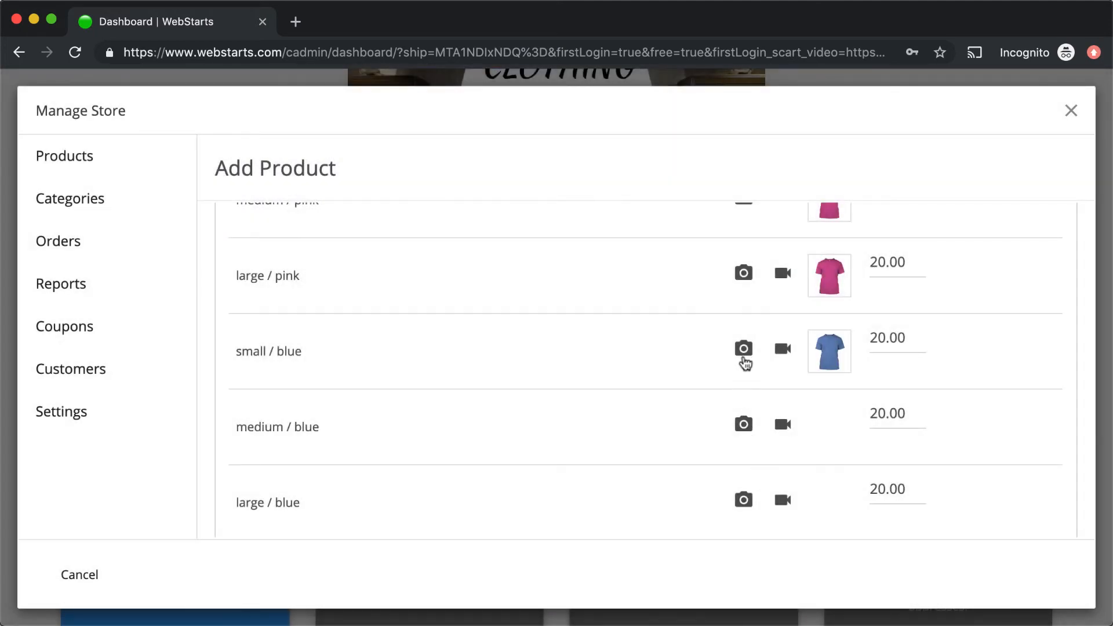
pyautogui.click(744, 424)
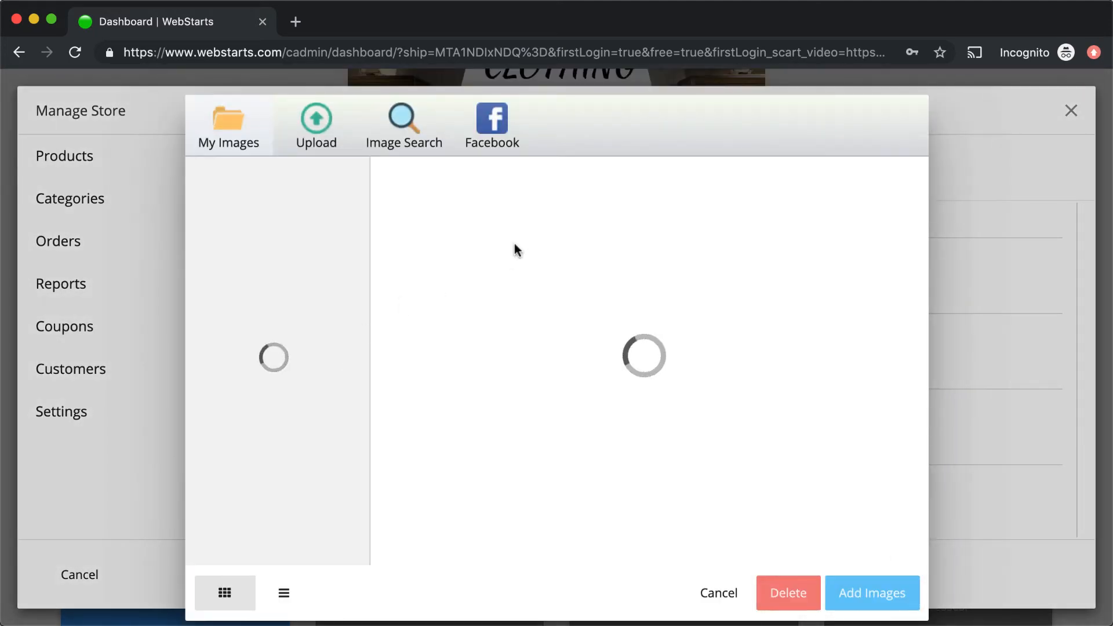
pyautogui.click(565, 230)
pyautogui.click(895, 609)
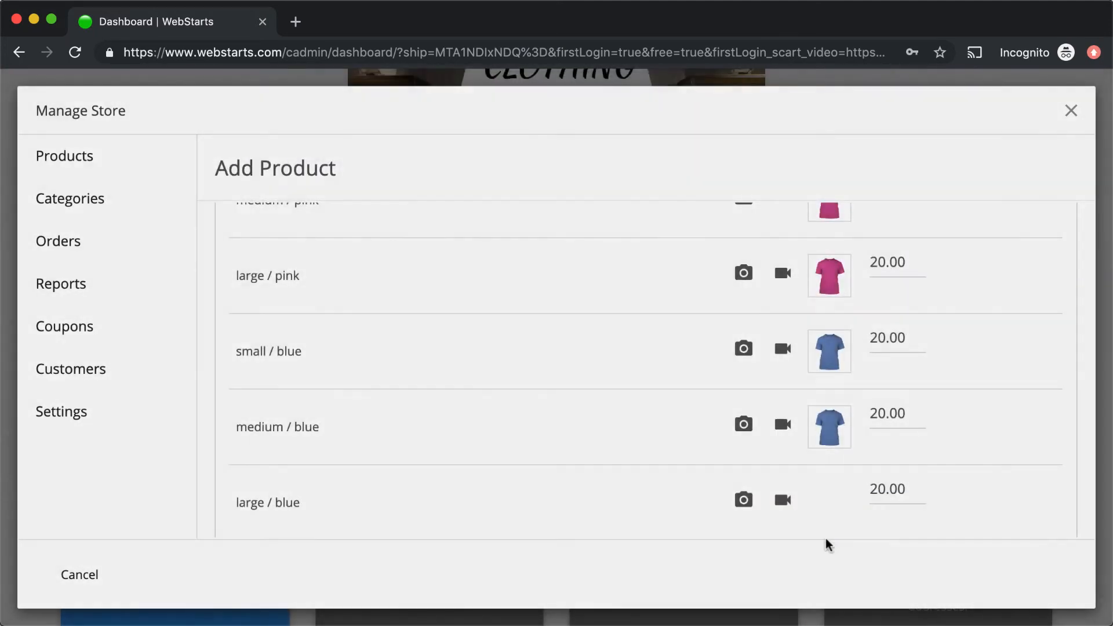
pyautogui.scroll(-3, 753, 504)
pyautogui.click(744, 412)
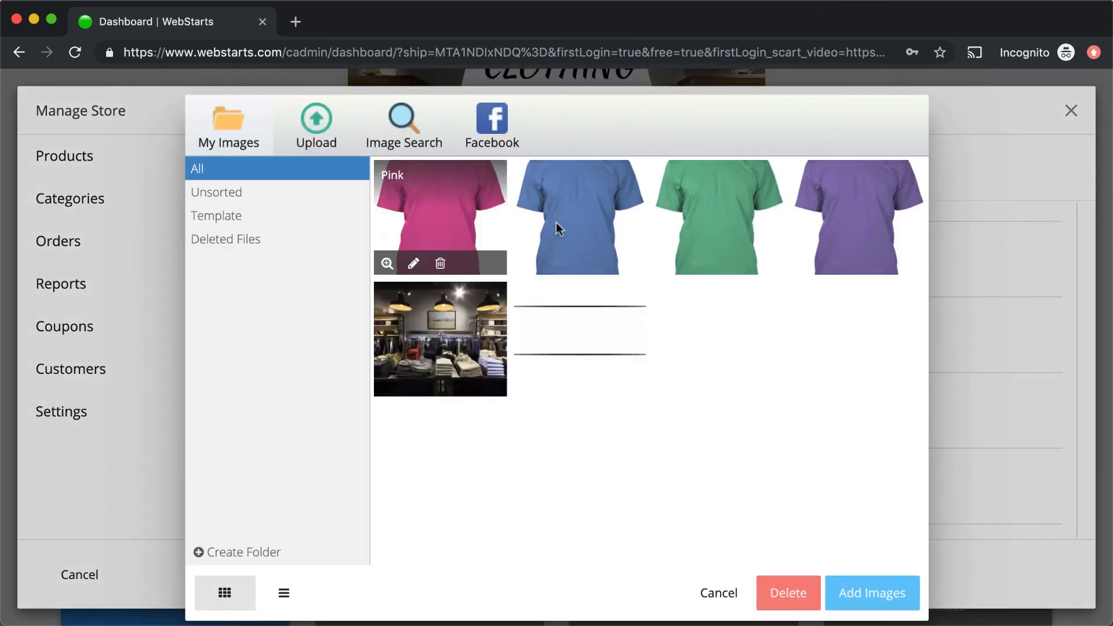
pyautogui.click(587, 225)
pyautogui.click(881, 609)
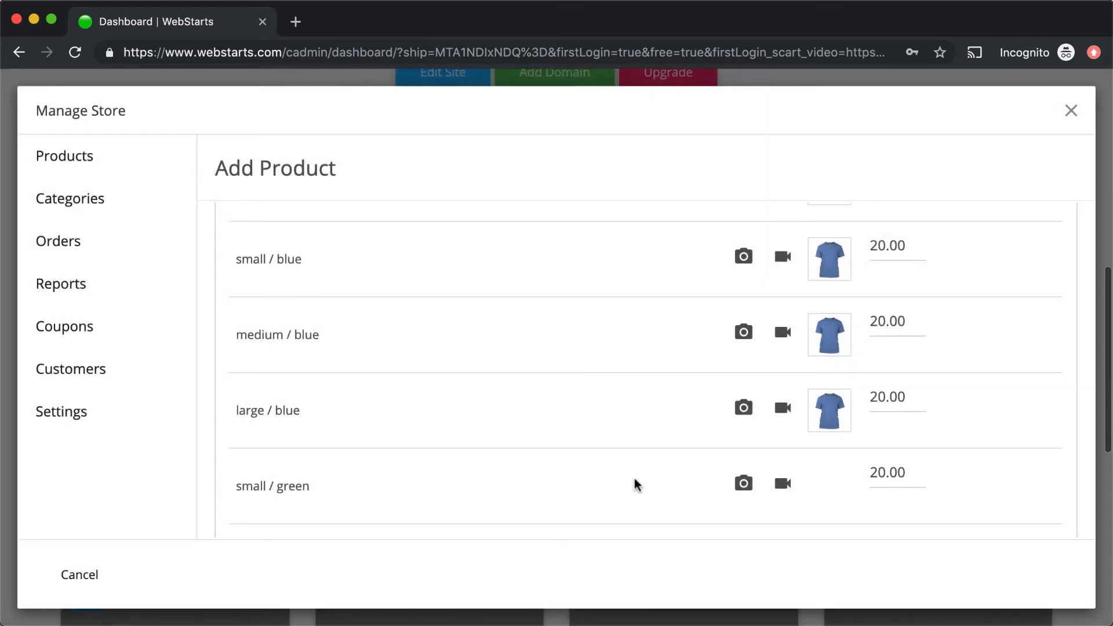
# Step: Assign the green T-shirt image to the small / green, medium / green and large / green variants
pyautogui.scroll(-3, 635, 481)
pyautogui.click(747, 359)
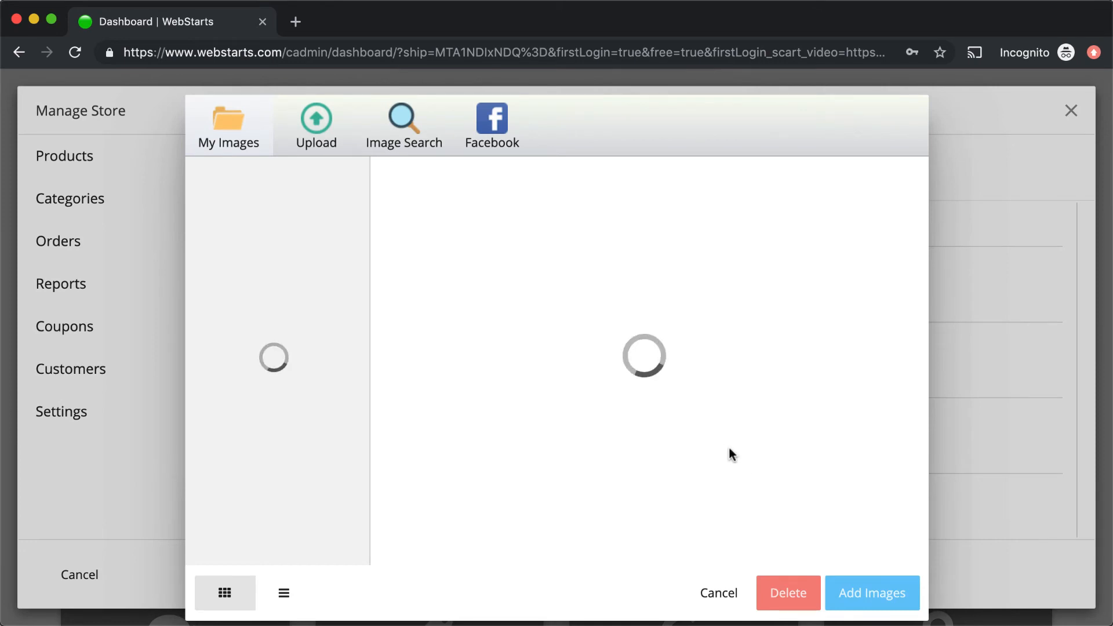
pyautogui.click(719, 232)
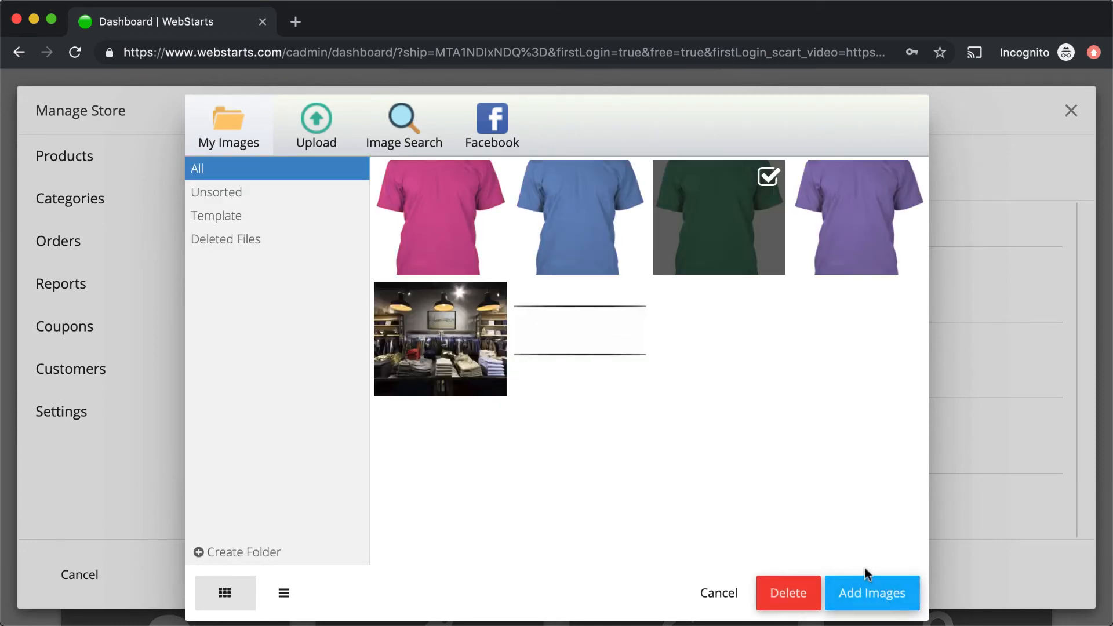
pyautogui.click(877, 600)
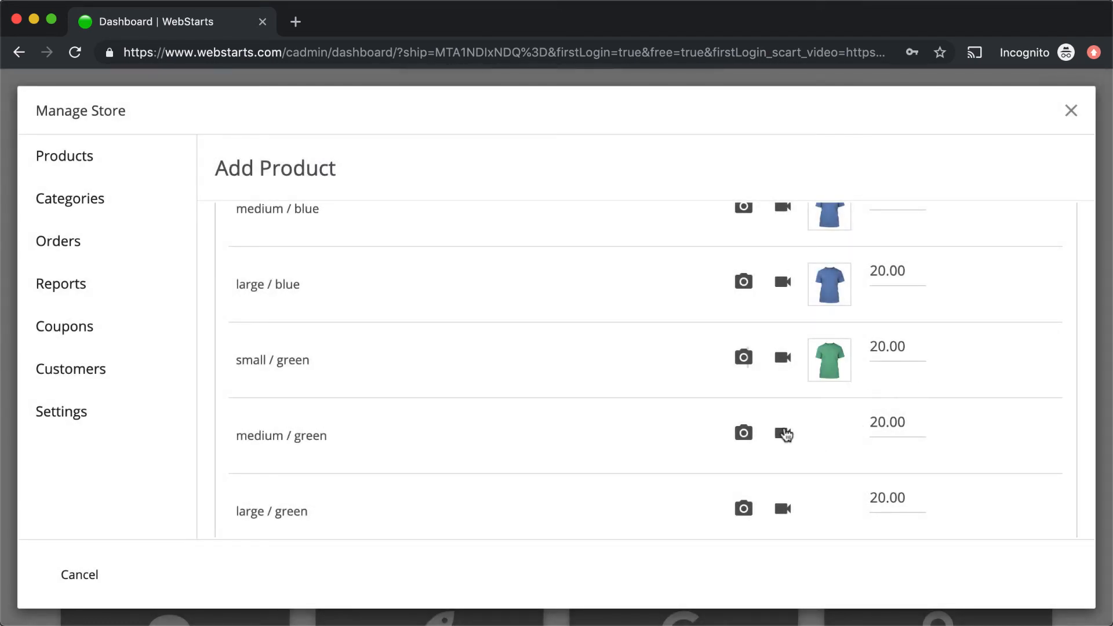
pyautogui.click(744, 434)
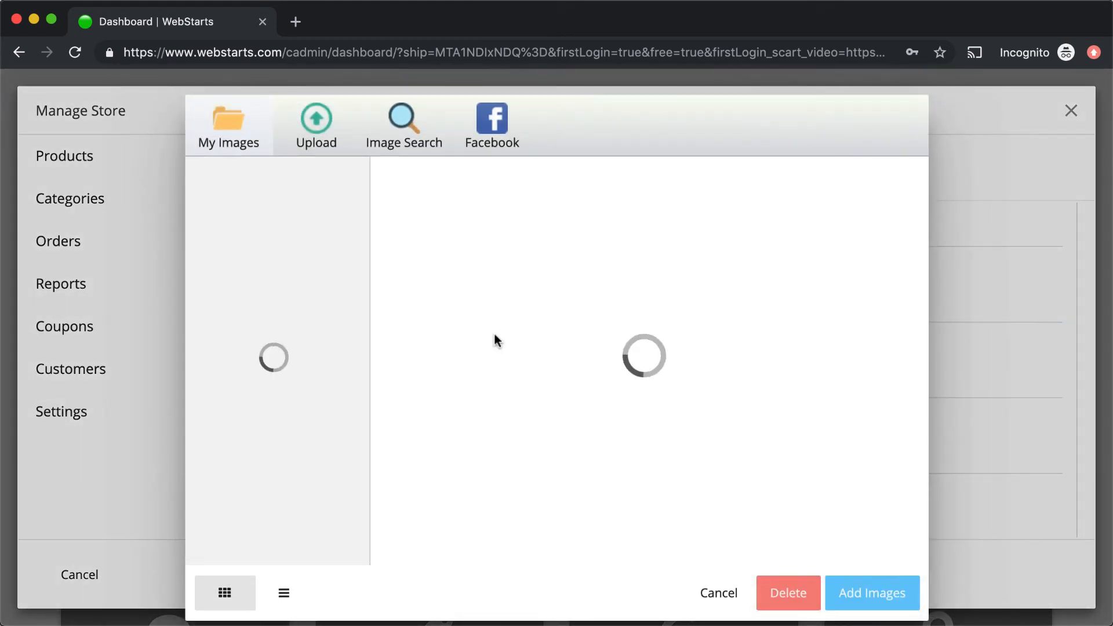
pyautogui.click(730, 200)
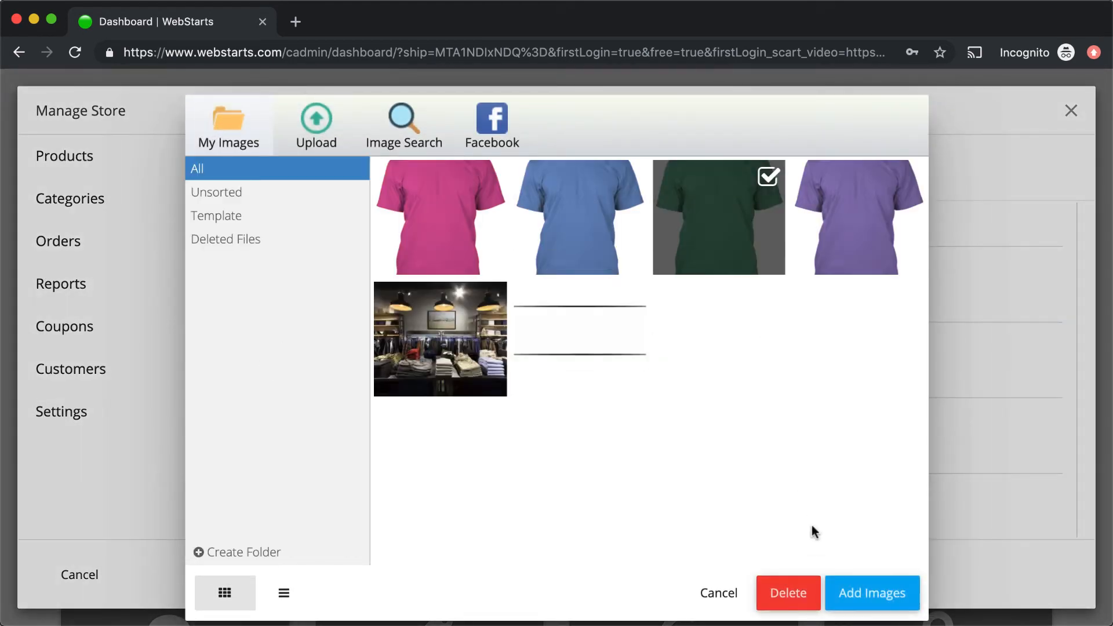
pyautogui.click(844, 598)
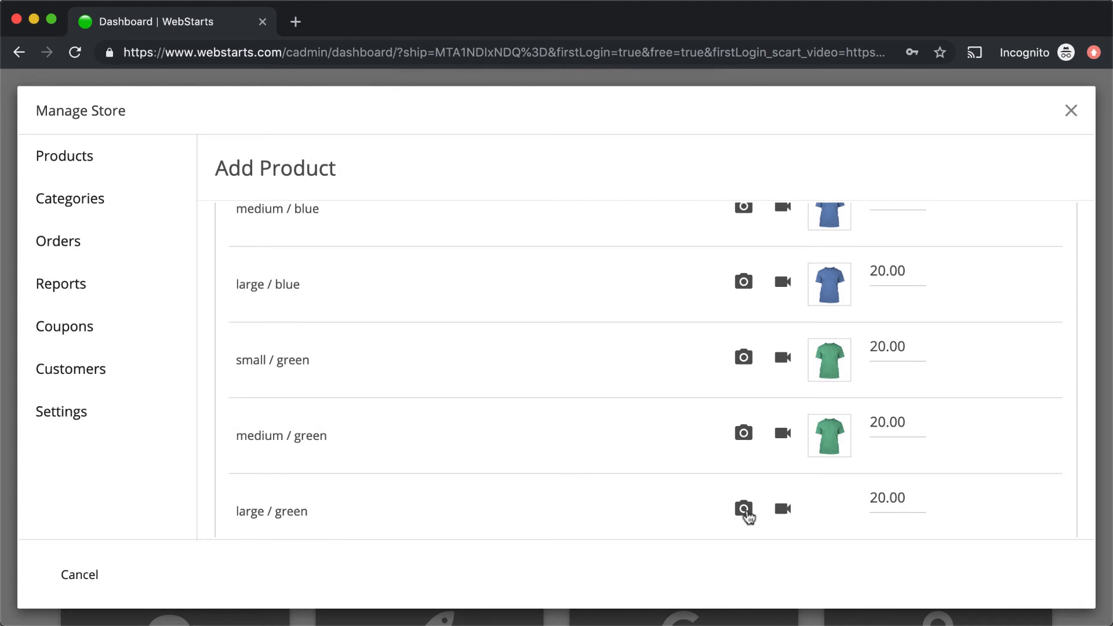
pyautogui.click(746, 511)
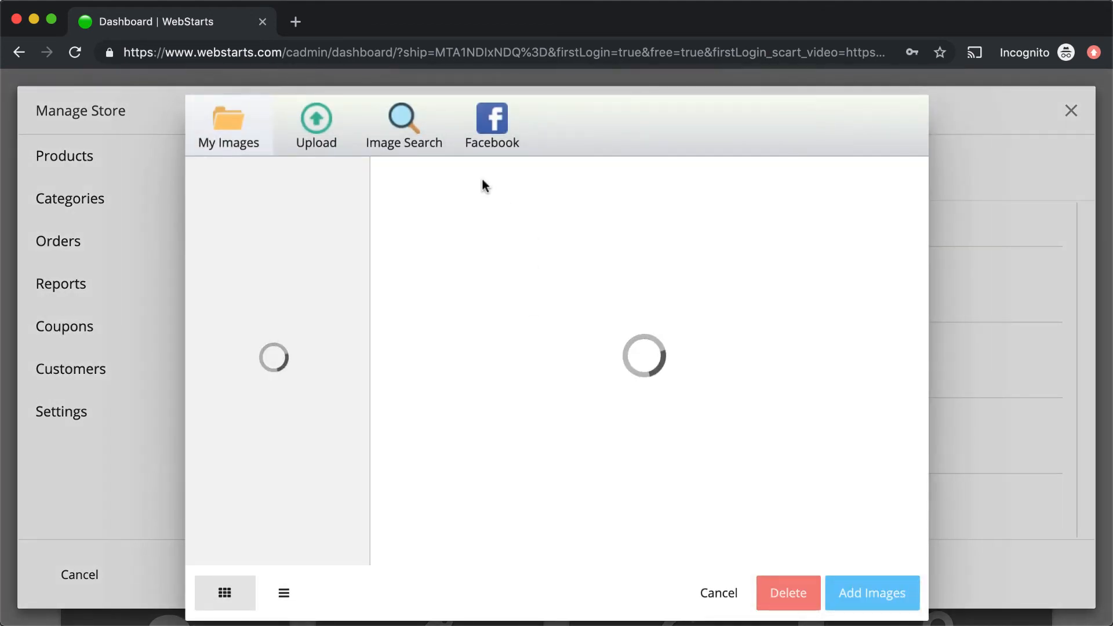
pyautogui.click(698, 223)
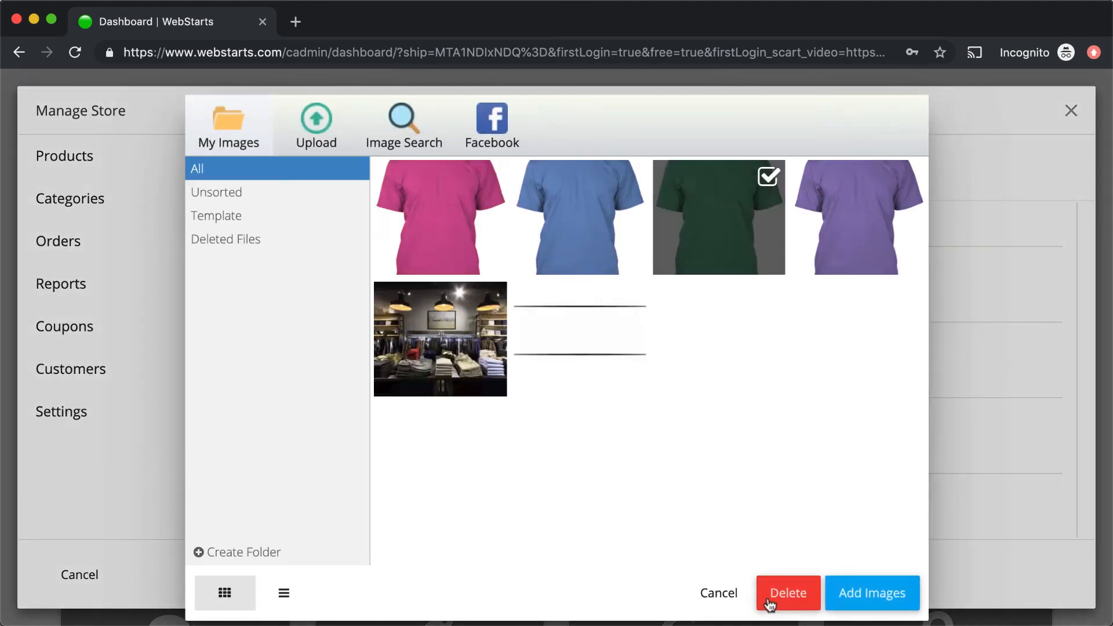
pyautogui.click(857, 598)
# Step: Assign the purple T-shirt image to the small / purple, medium / purple and large / purple variants
pyautogui.scroll(-3, 832, 491)
pyautogui.scroll(-2, 785, 323)
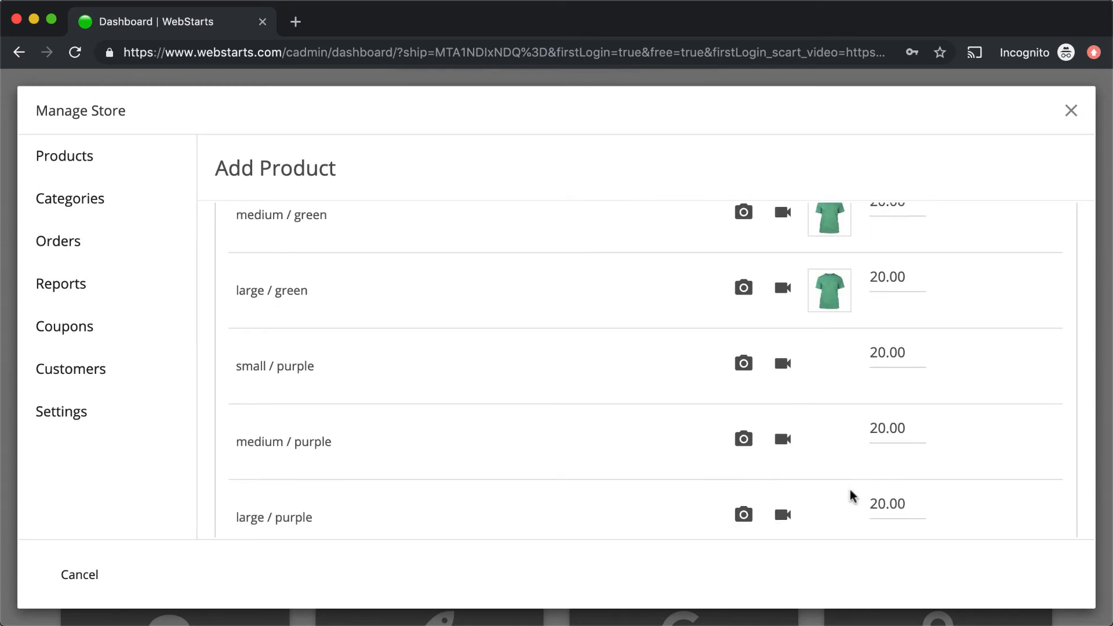
pyautogui.scroll(-3, 847, 489)
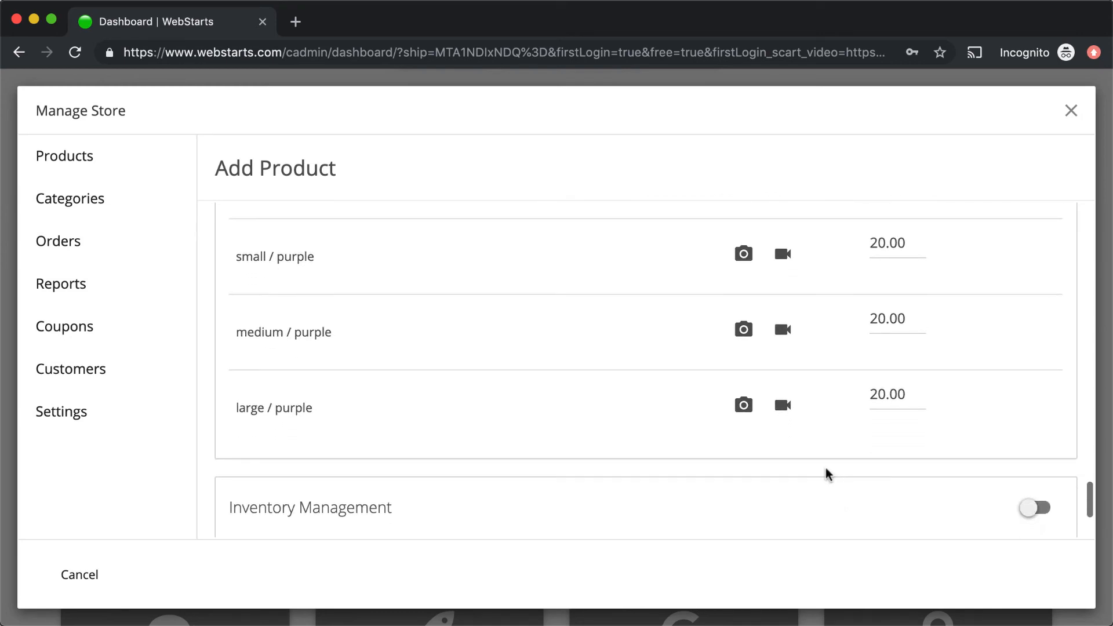
pyautogui.scroll(1, 827, 472)
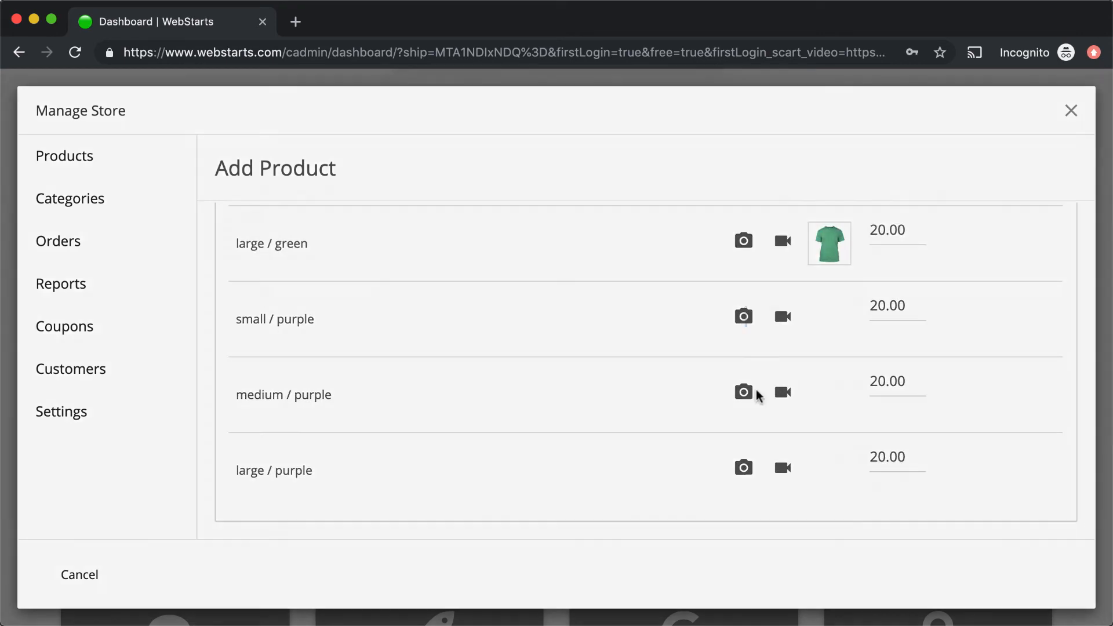
pyautogui.click(754, 393)
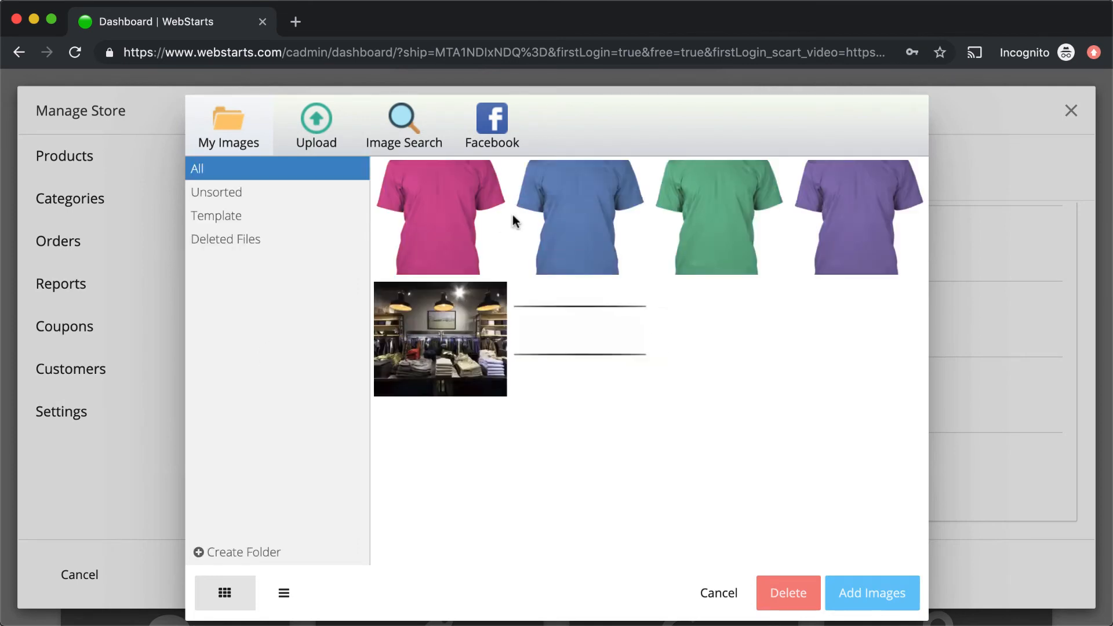
pyautogui.click(829, 218)
pyautogui.click(855, 592)
pyautogui.click(742, 394)
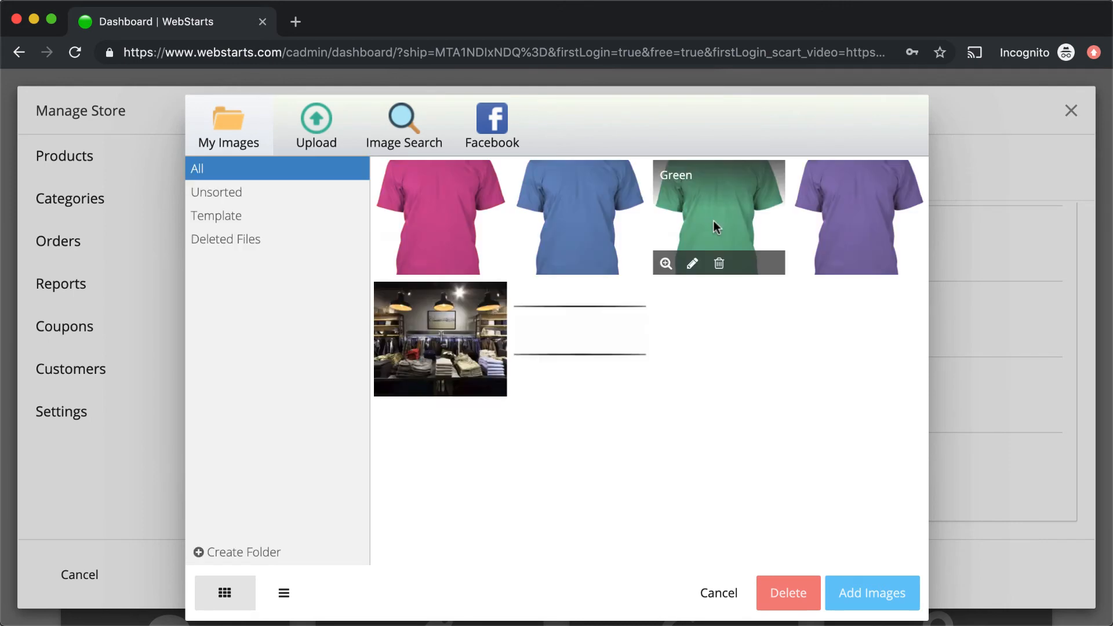
pyautogui.click(836, 216)
pyautogui.click(871, 594)
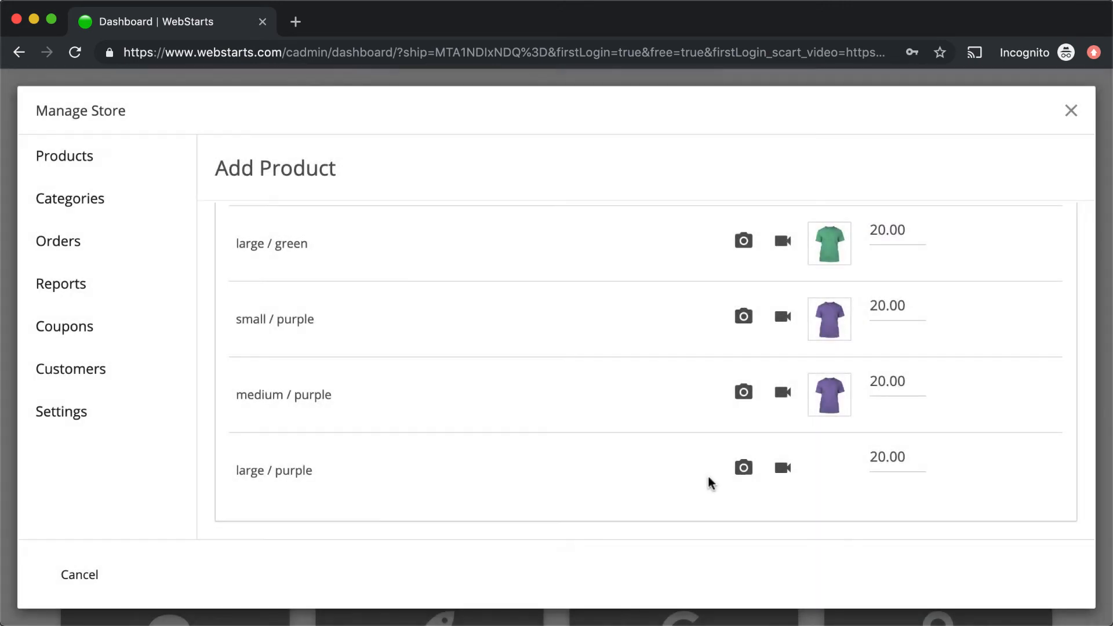
pyautogui.click(744, 471)
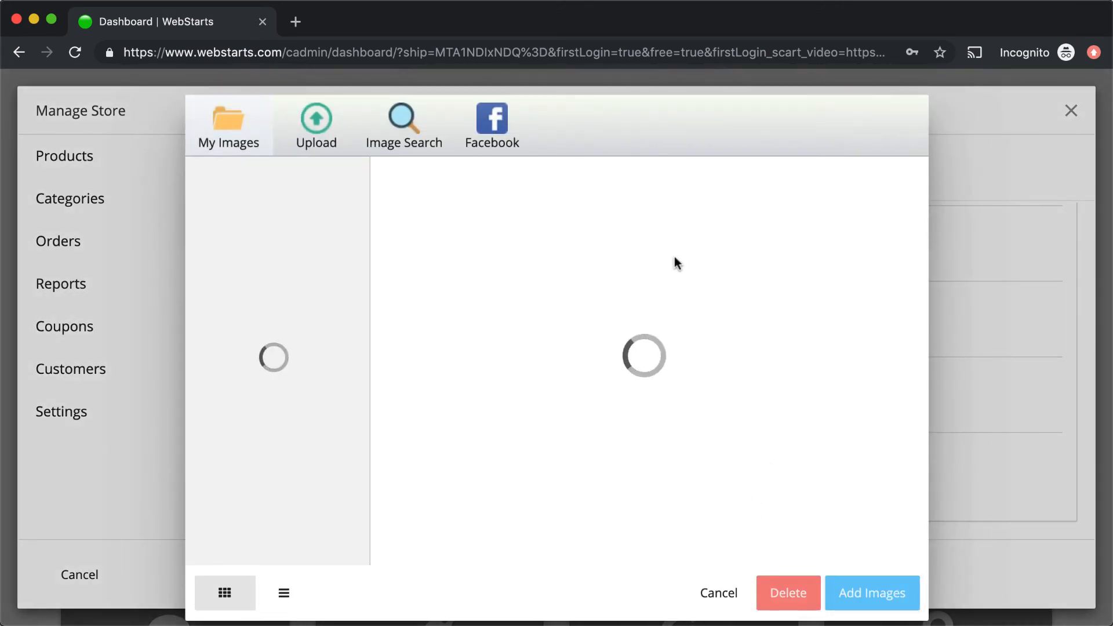
pyautogui.click(839, 232)
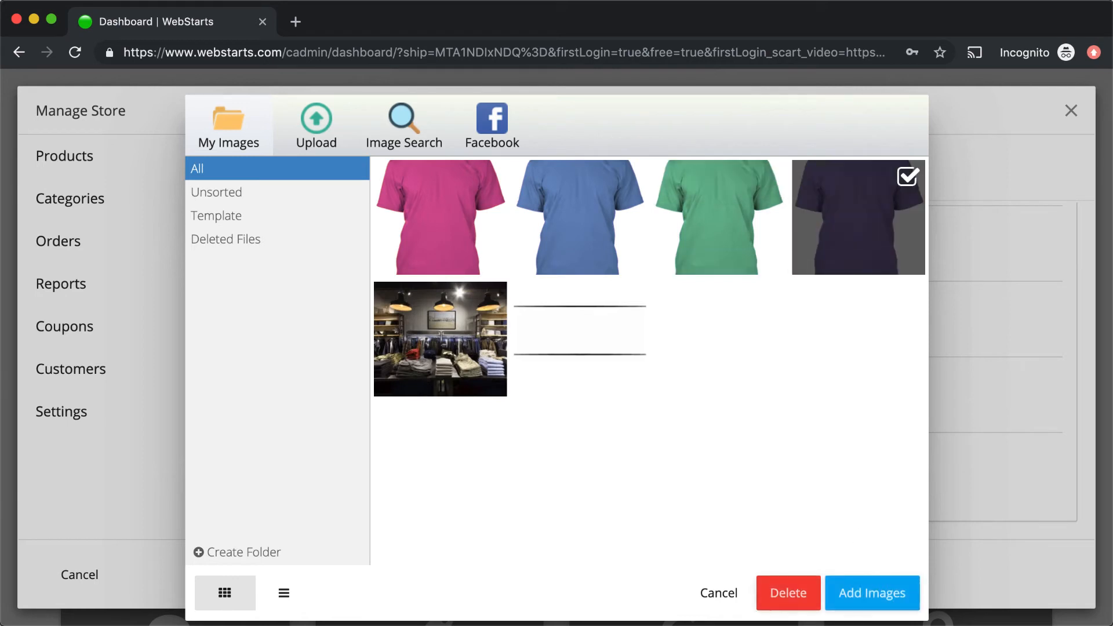
pyautogui.click(883, 606)
# Step: Set the price of the large / purple variant to 25.00
pyautogui.doubleClick(890, 457)
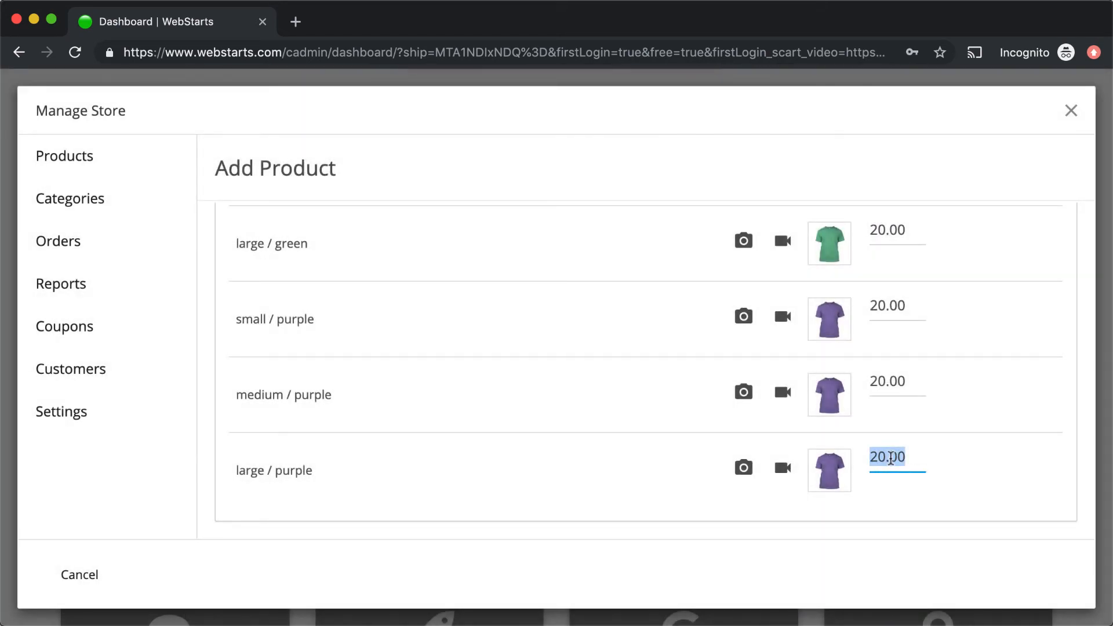
pyautogui.write('2')
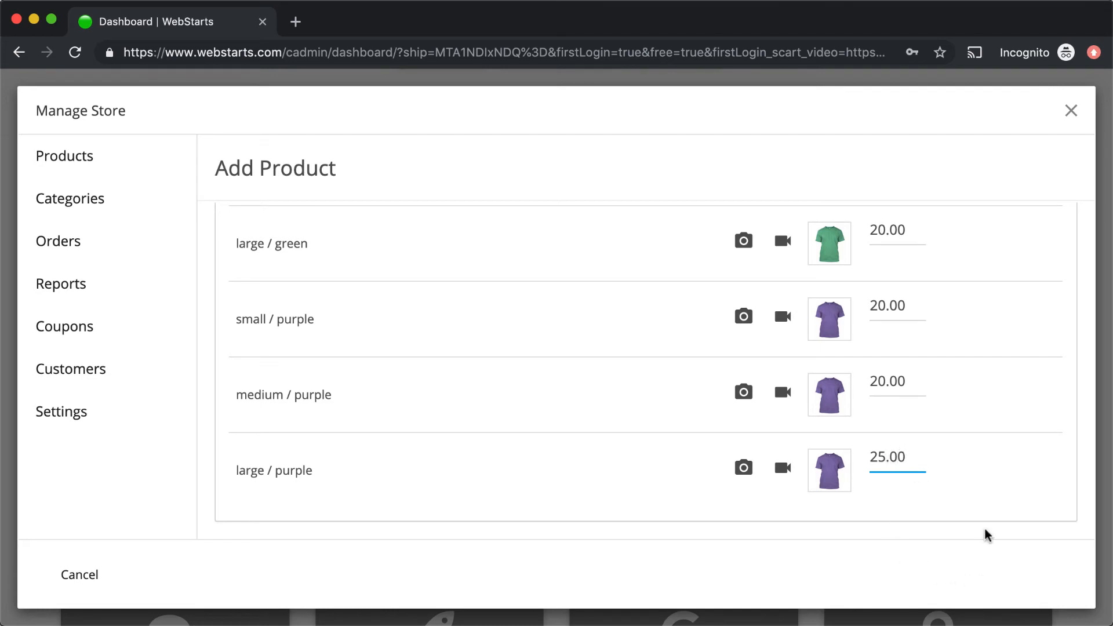
# Step: Turn on Inventory Management for the product and create it
pyautogui.scroll(-5, 979, 514)
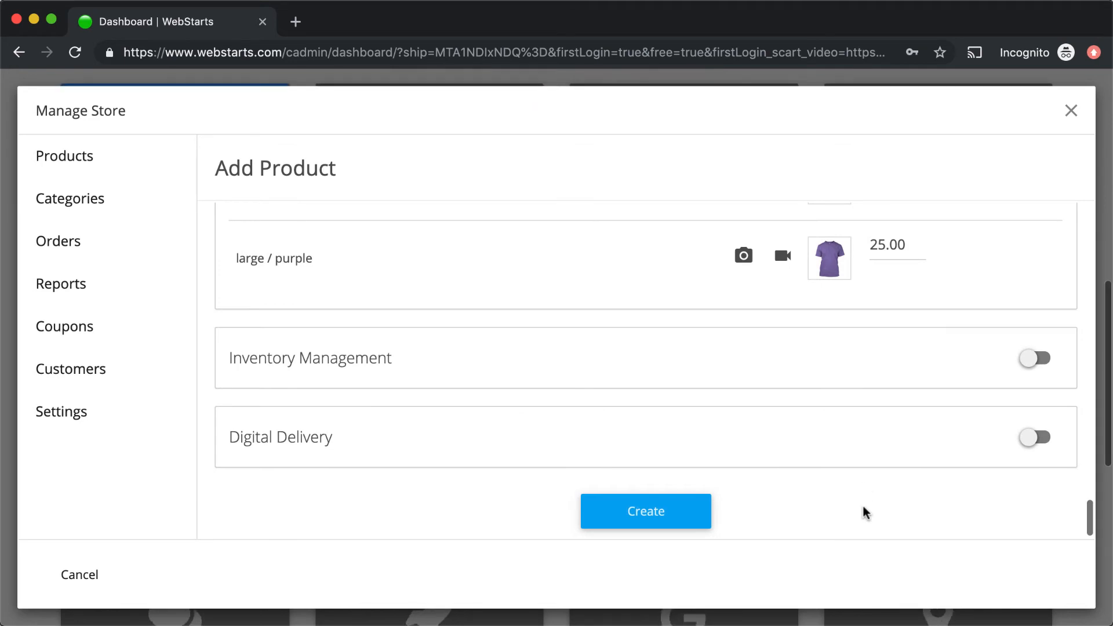
pyautogui.click(1037, 358)
pyautogui.scroll(-1, 539, 369)
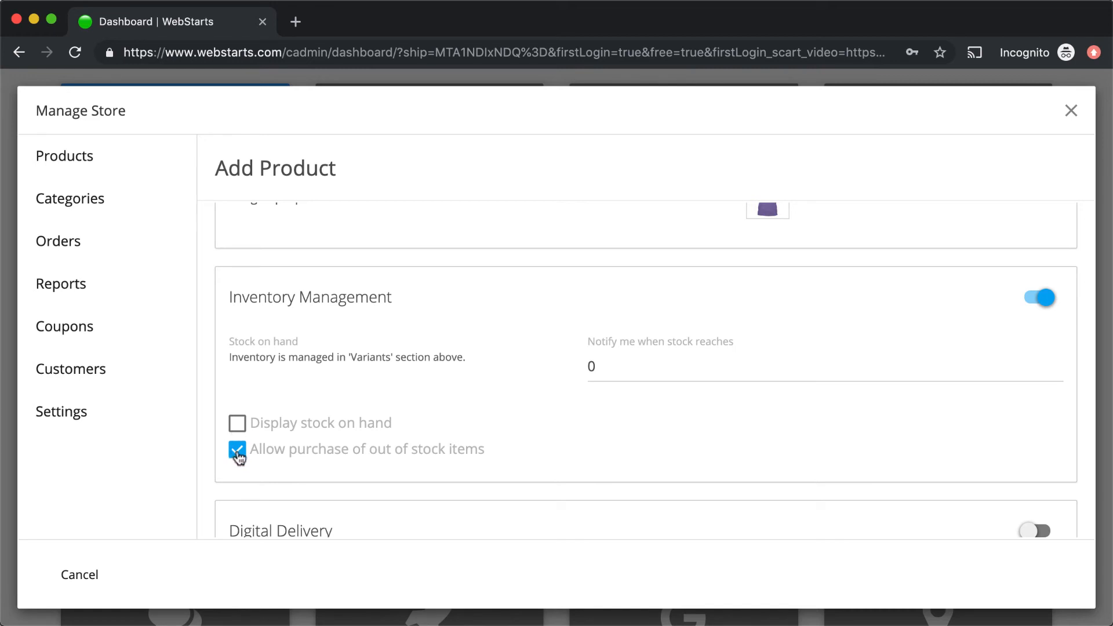
pyautogui.scroll(-3, 375, 463)
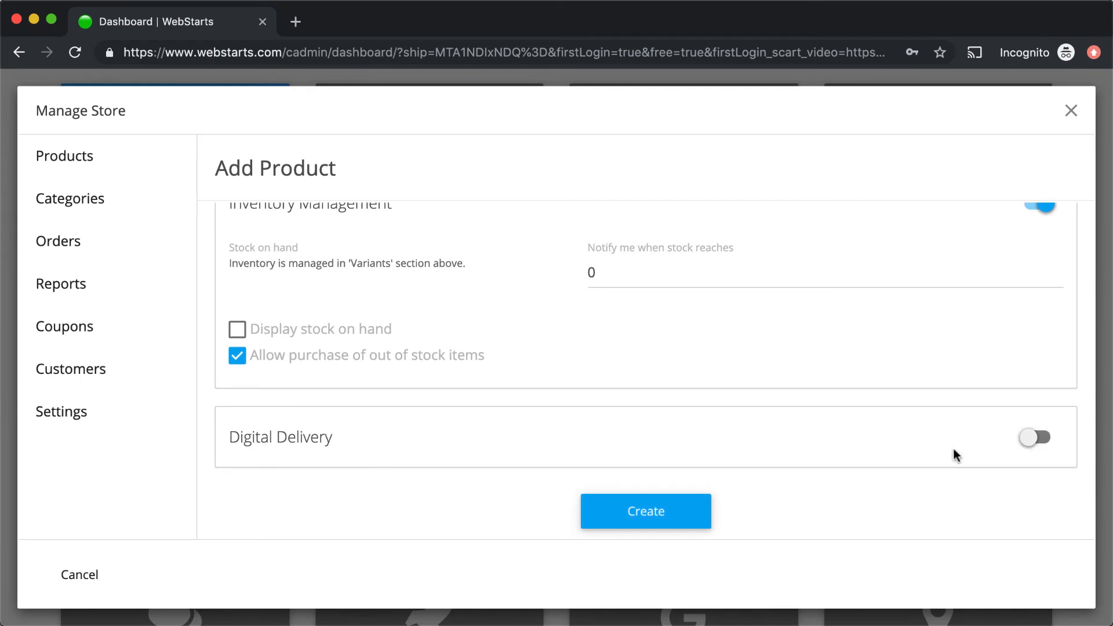
pyautogui.scroll(1, 770, 444)
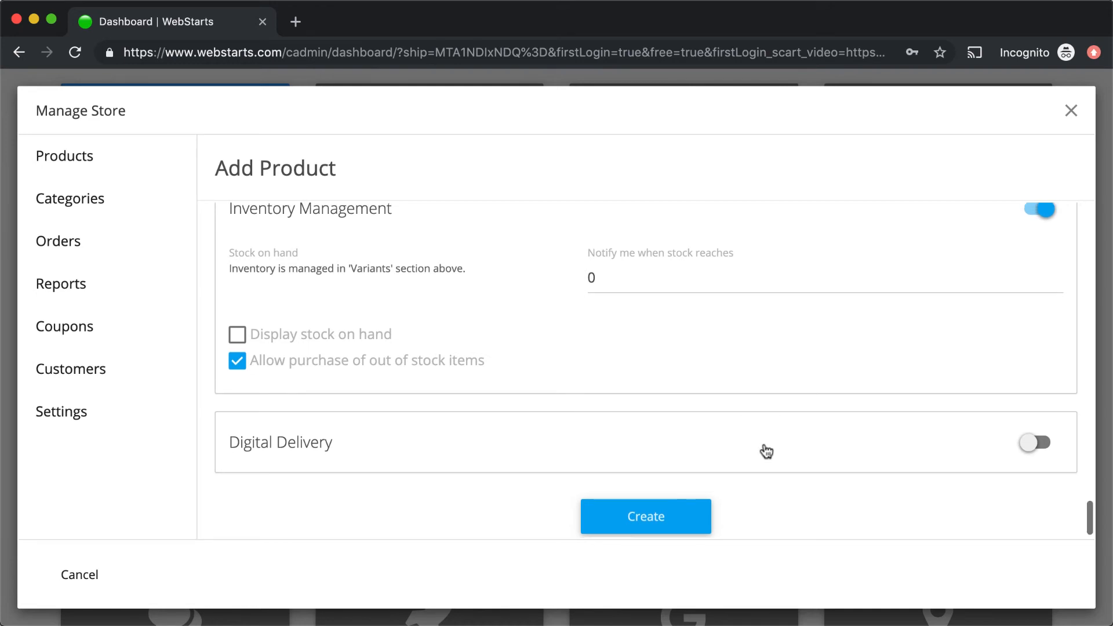
pyautogui.click(667, 518)
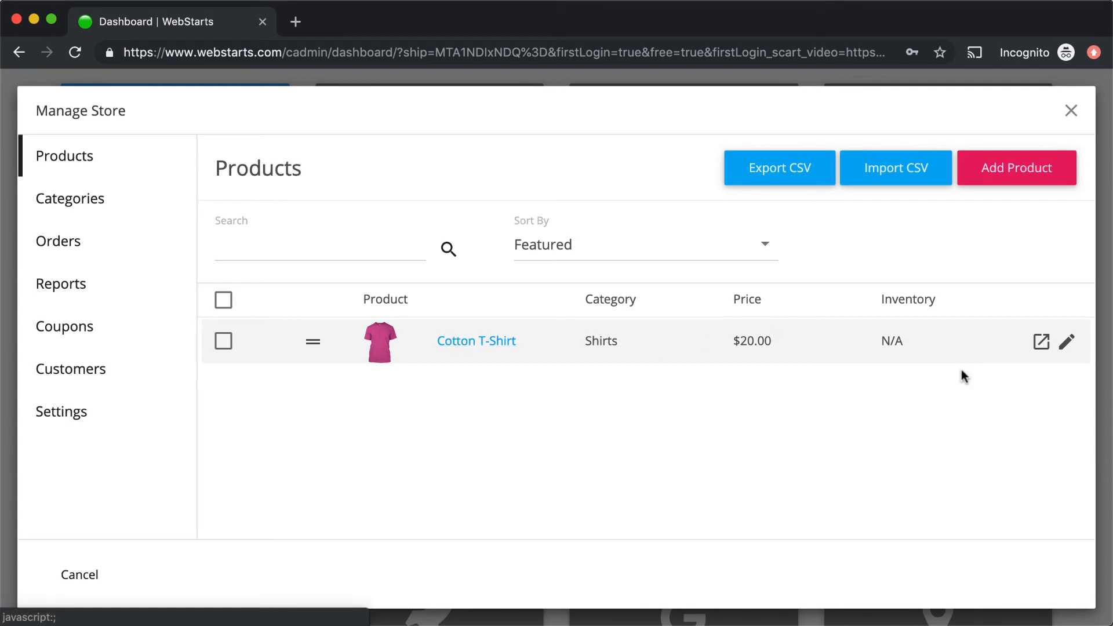
# Step: Open the Cotton T-Shirt's live store page and look over its images and purchase options
pyautogui.click(1041, 343)
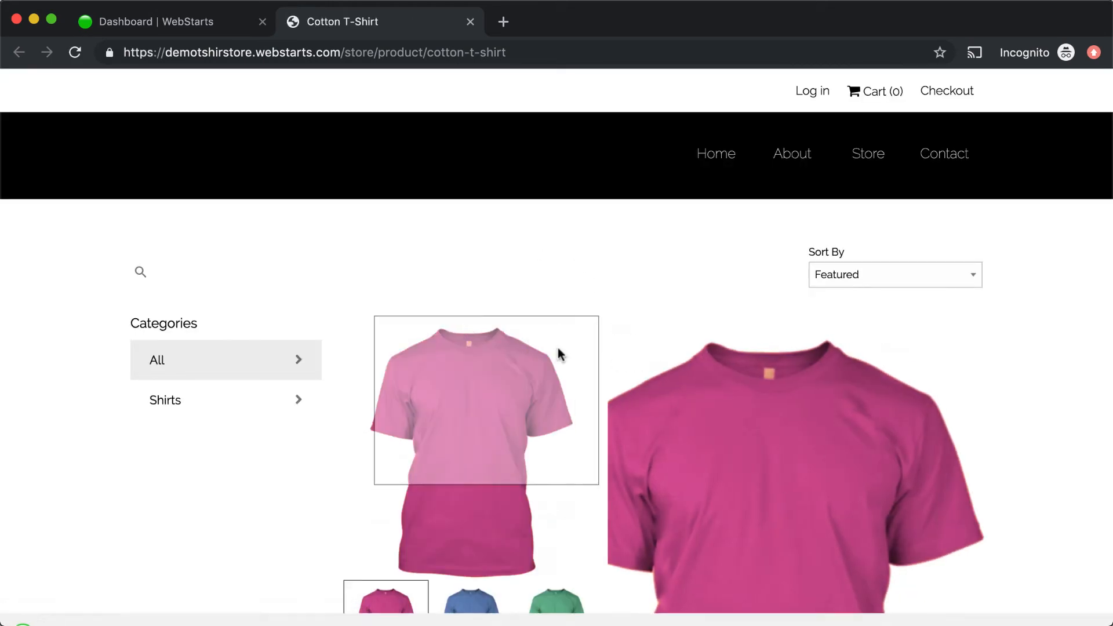
pyautogui.scroll(-3, 655, 352)
pyautogui.scroll(-2, 829, 417)
pyautogui.scroll(2, 823, 423)
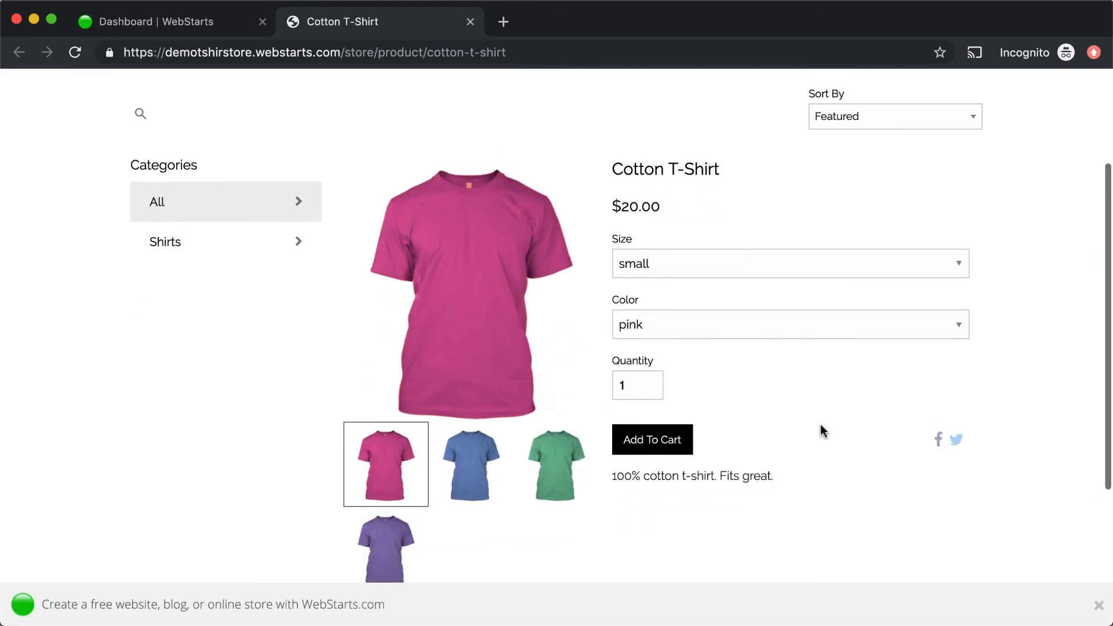
# Step: Check the size choices, set the color to blue, and view the blue shirt's enlarged image
pyautogui.click(673, 298)
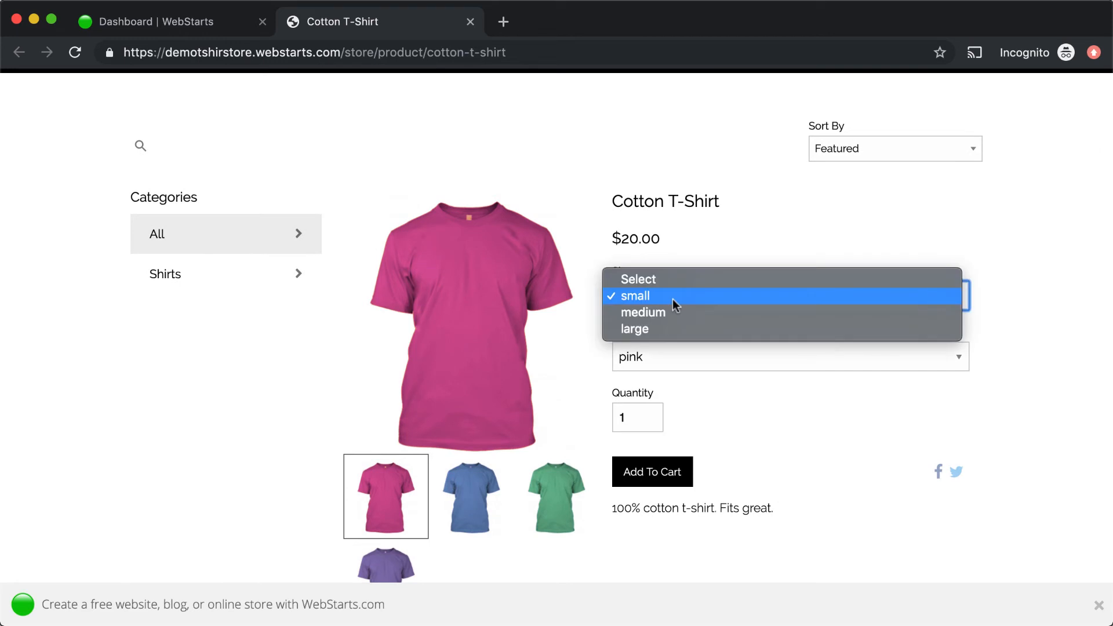
pyautogui.click(724, 249)
pyautogui.click(684, 352)
pyautogui.click(676, 371)
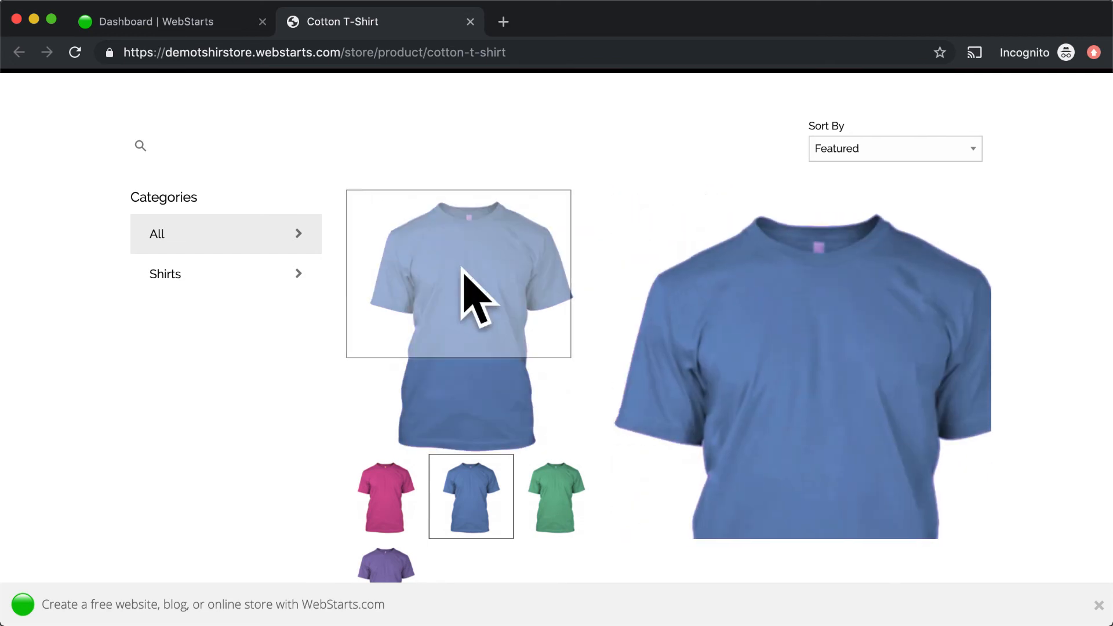
pyautogui.click(507, 360)
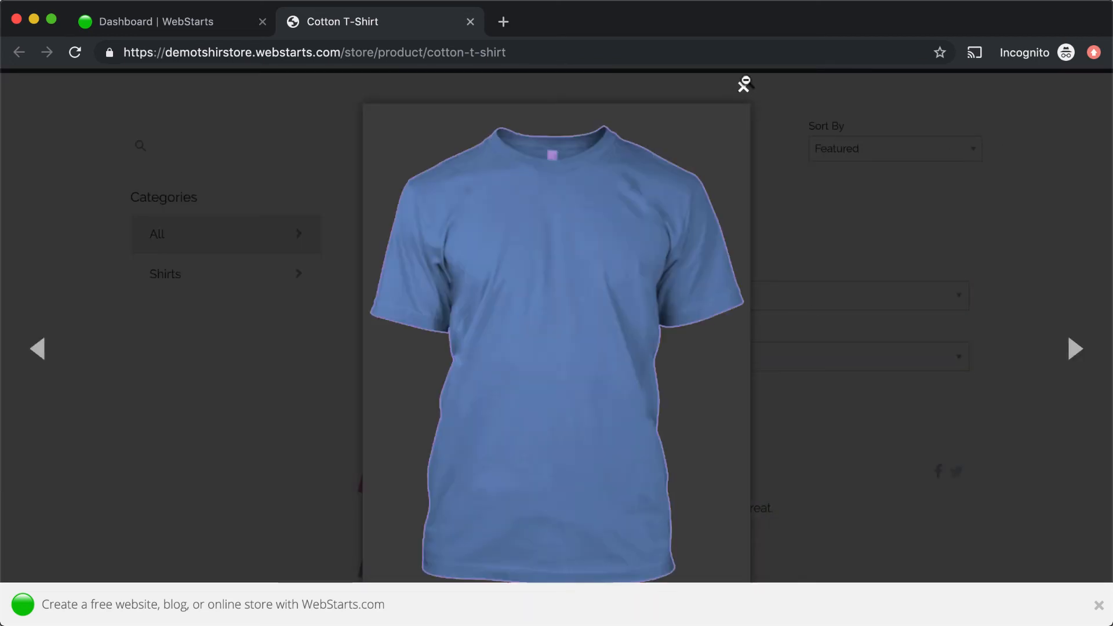
pyautogui.click(745, 85)
# Step: Preview the shirt in green, and select the purple color in size large
pyautogui.click(704, 355)
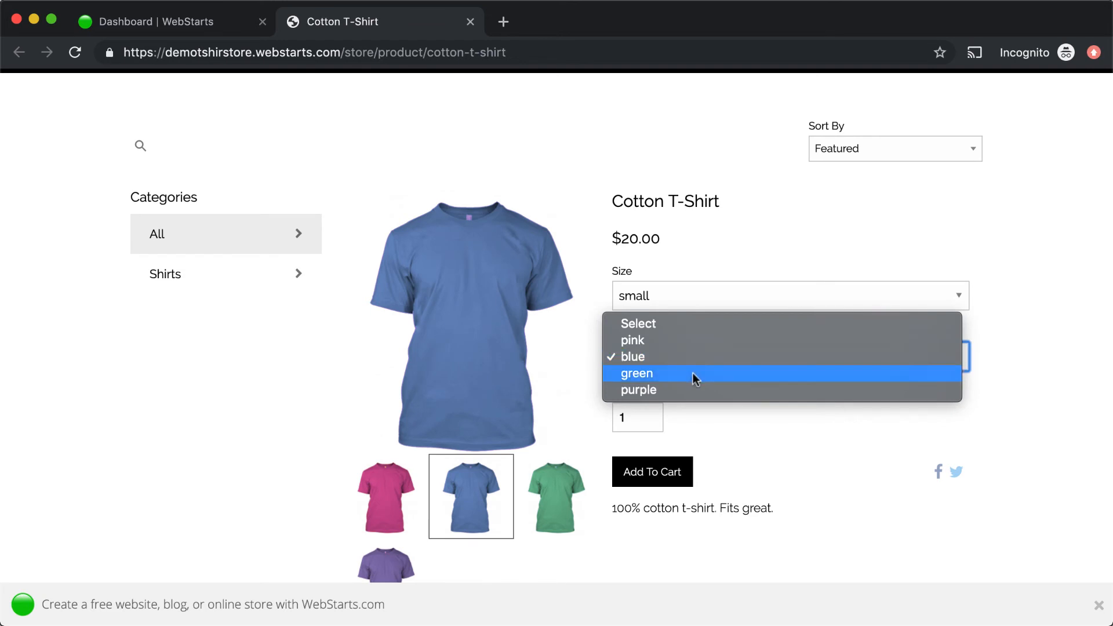
pyautogui.click(695, 377)
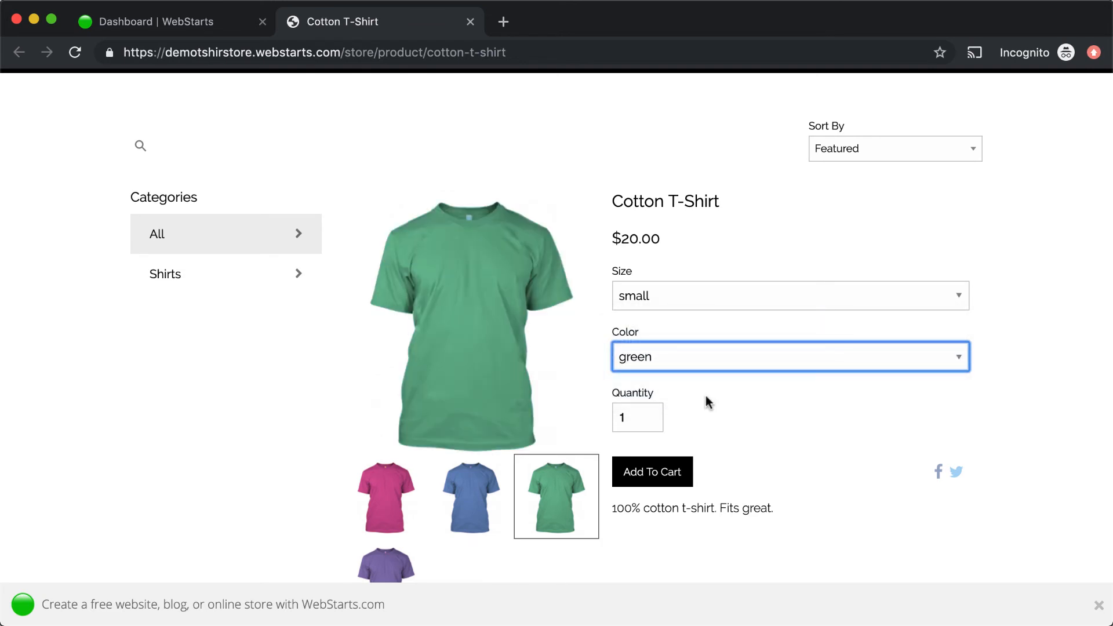
pyautogui.click(721, 360)
pyautogui.click(717, 374)
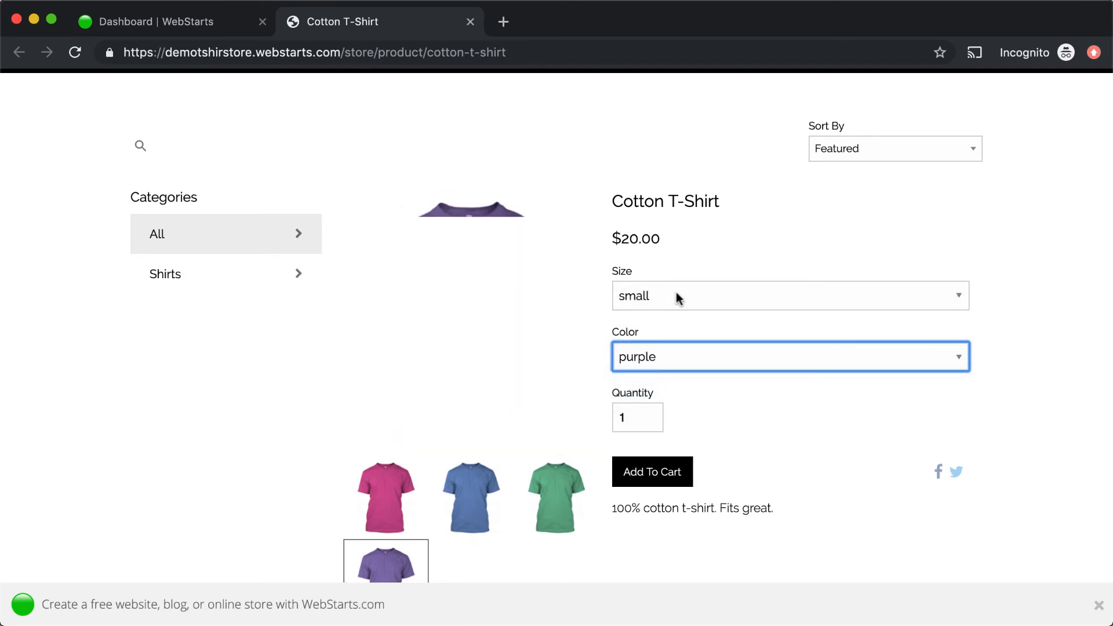
pyautogui.click(676, 292)
pyautogui.click(670, 332)
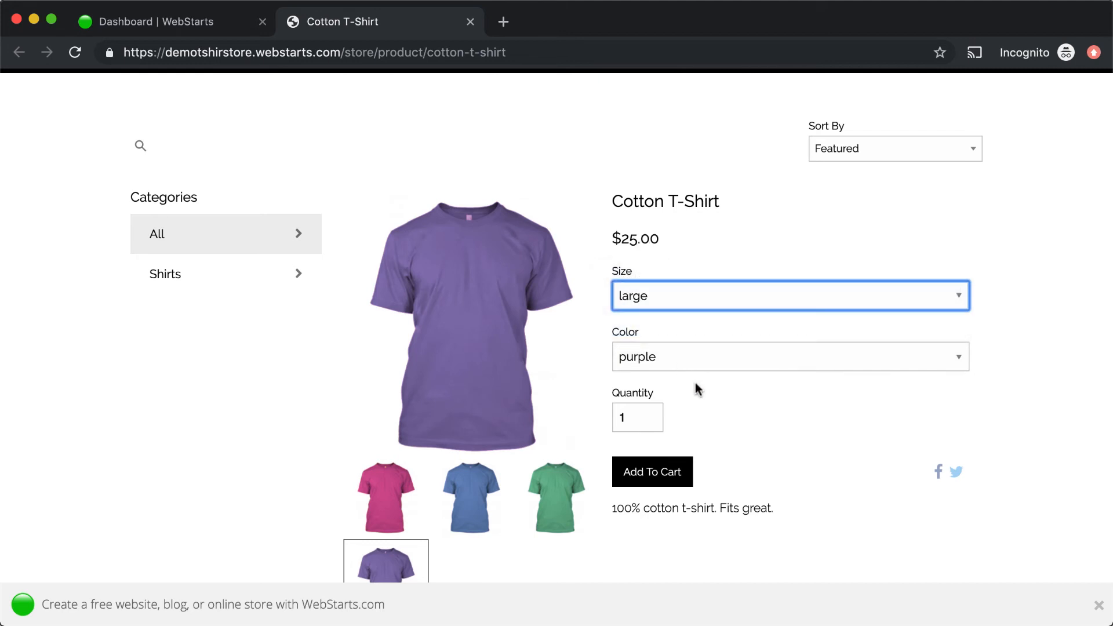
pyautogui.scroll(-1, 713, 448)
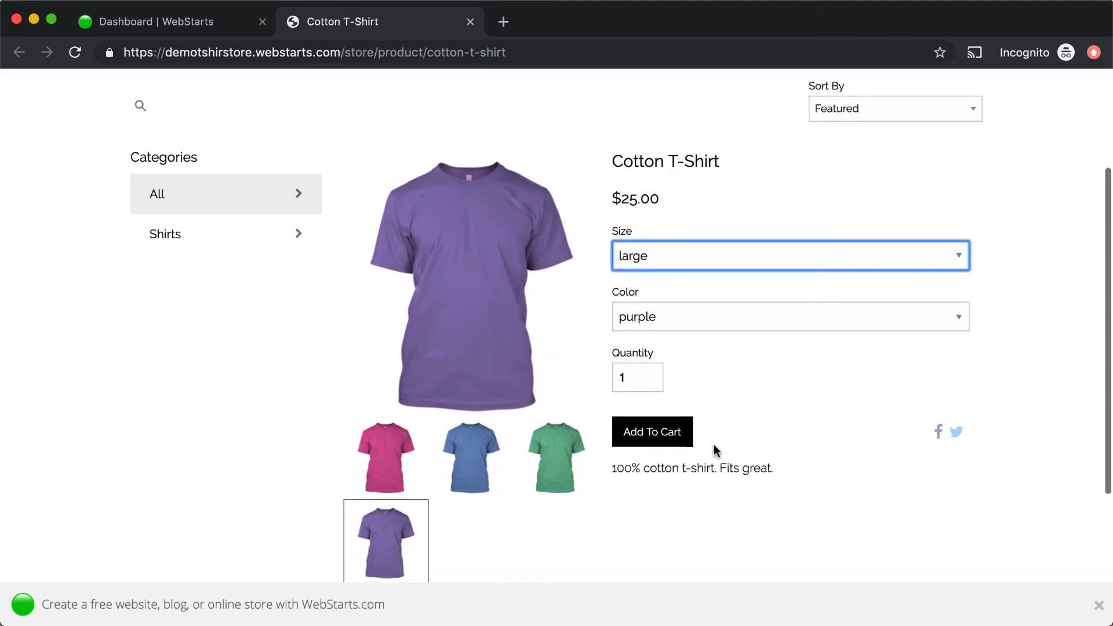
# Step: Compare the purple shirt's prices by switching the size to medium and back to large
pyautogui.moveTo(667, 199); pyautogui.dragTo(656, 284)
pyautogui.click(654, 251)
pyautogui.click(653, 240)
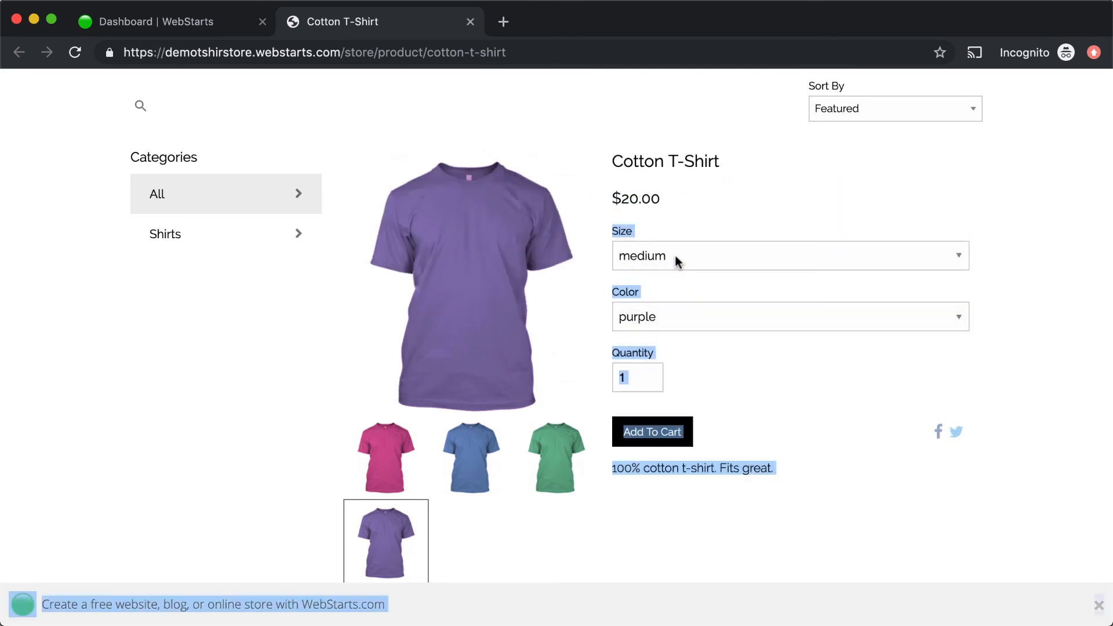
pyautogui.click(673, 255)
pyautogui.click(666, 271)
pyautogui.click(742, 398)
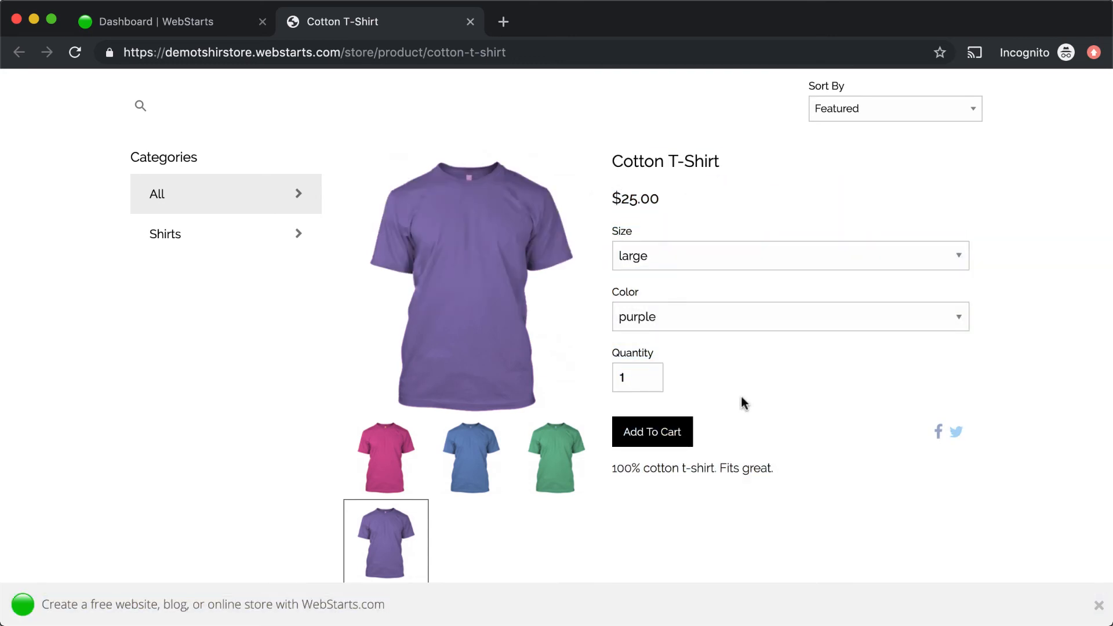
# Step: Add one large purple Cotton T-Shirt to the cart and proceed to checkout
pyautogui.scroll(-3, 757, 440)
pyautogui.scroll(3, 755, 442)
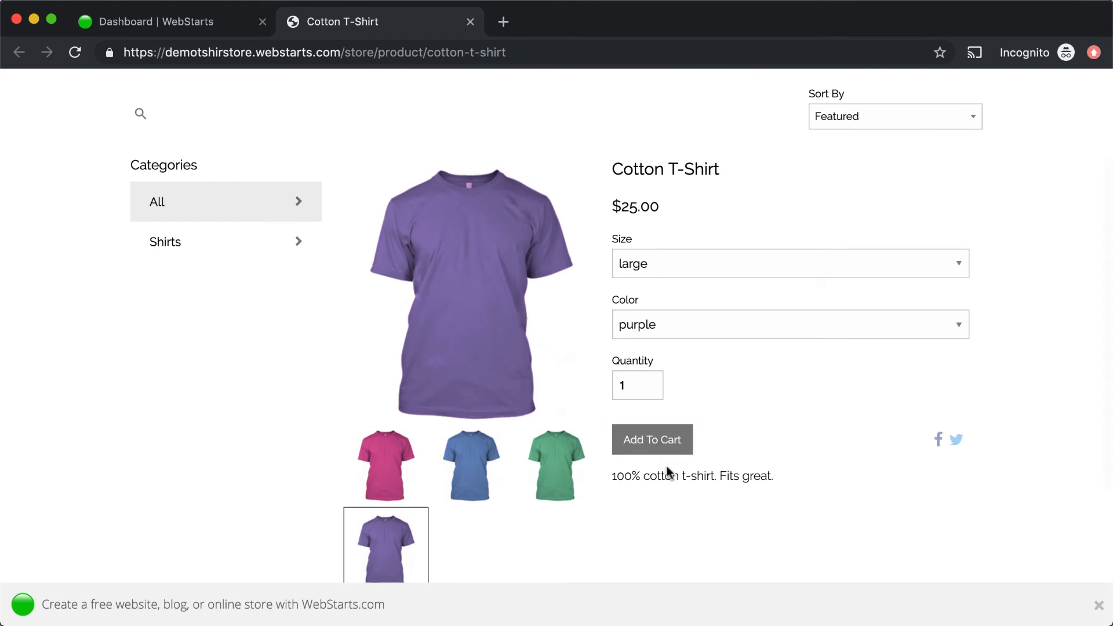
pyautogui.click(677, 443)
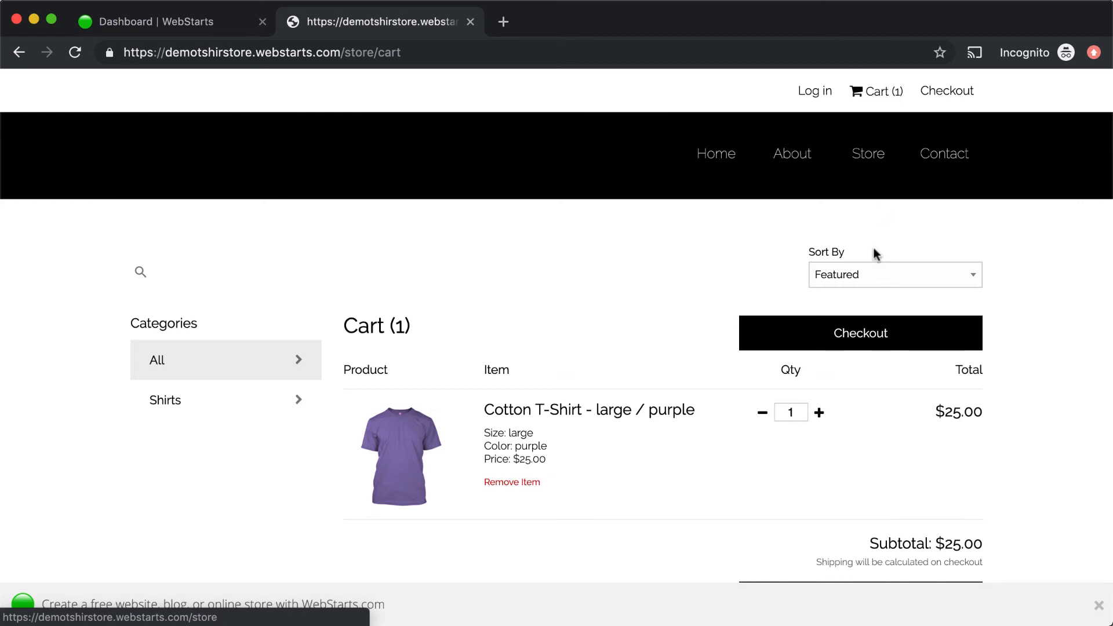
pyautogui.click(861, 329)
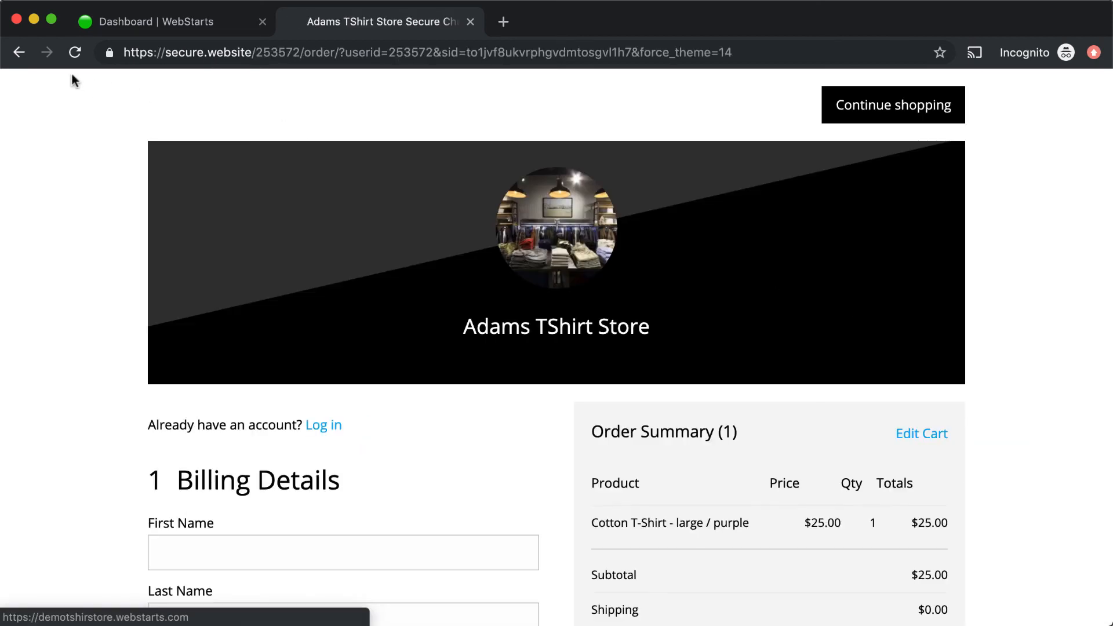
# Step: Go back from checkout and open the Cotton T-Shirt from the Shirts category
pyautogui.click(19, 52)
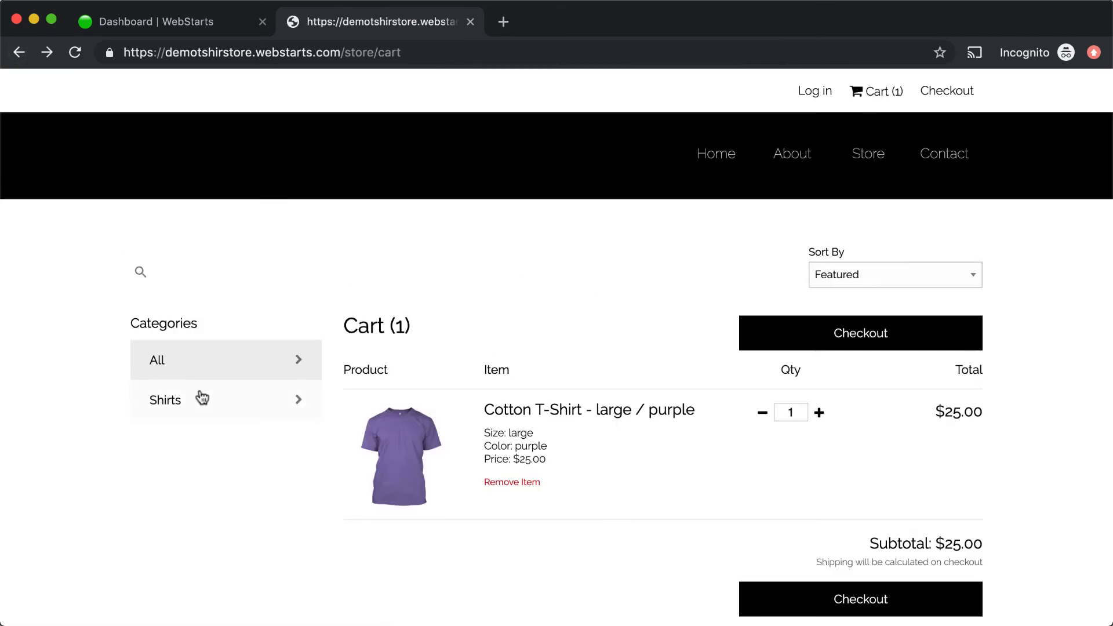
pyautogui.click(216, 412)
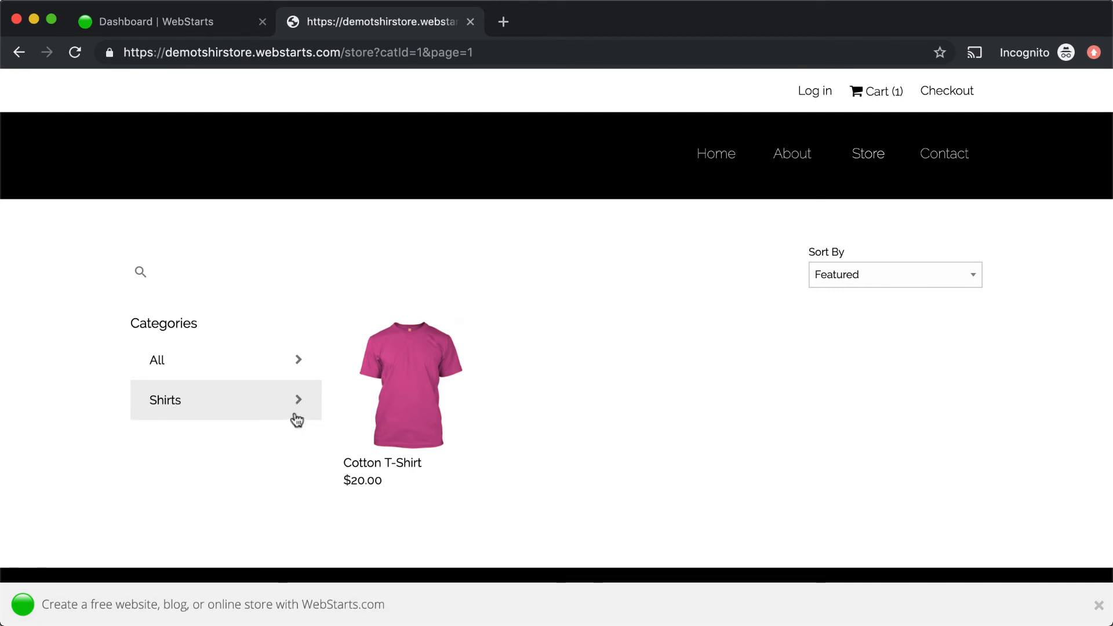
pyautogui.click(408, 444)
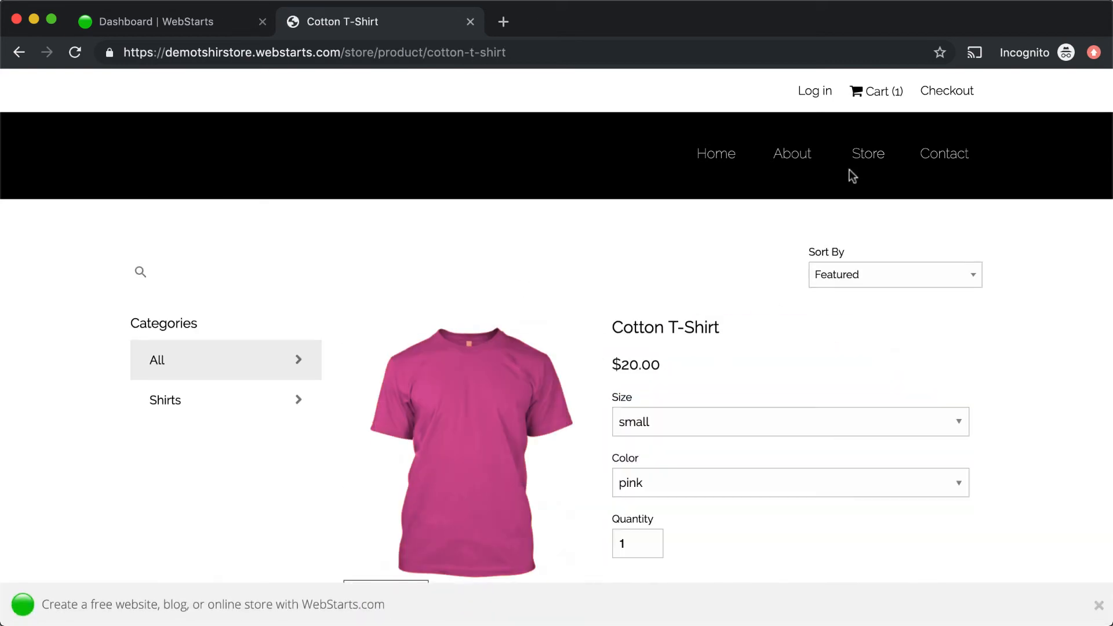
# Step: Open the checkout page and show the login form for customers who already have an account
pyautogui.click(960, 96)
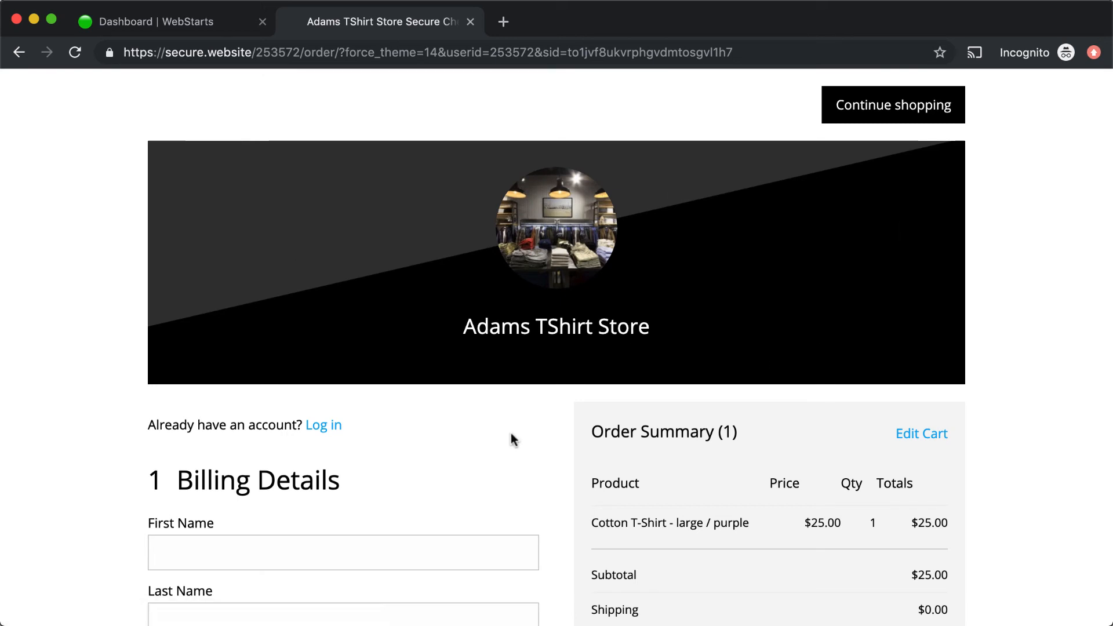
pyautogui.scroll(-2, 510, 438)
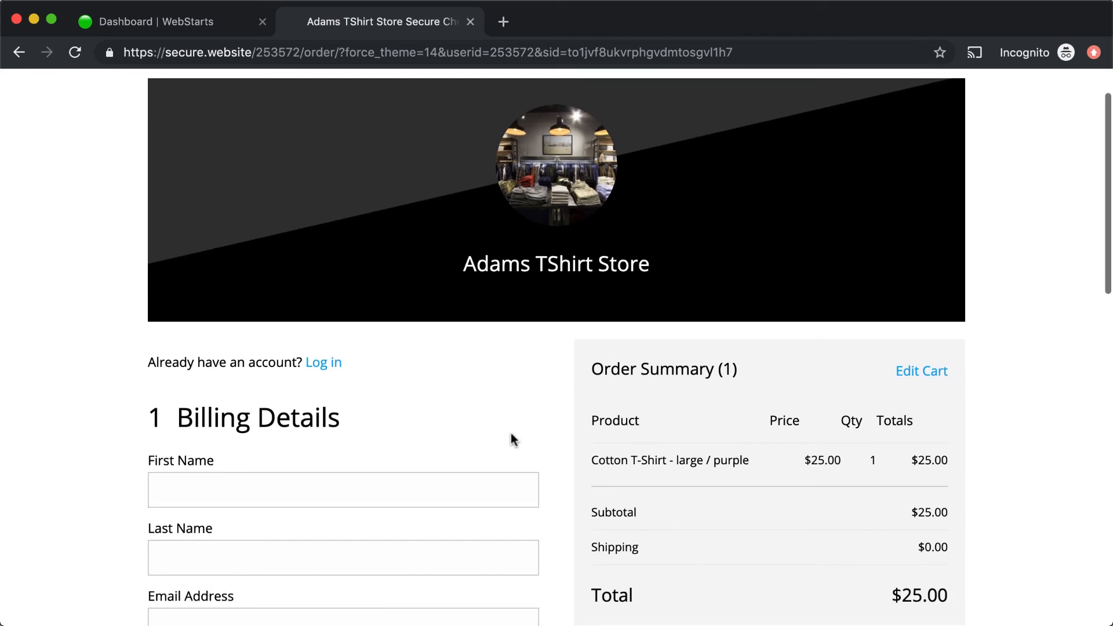
pyautogui.click(336, 371)
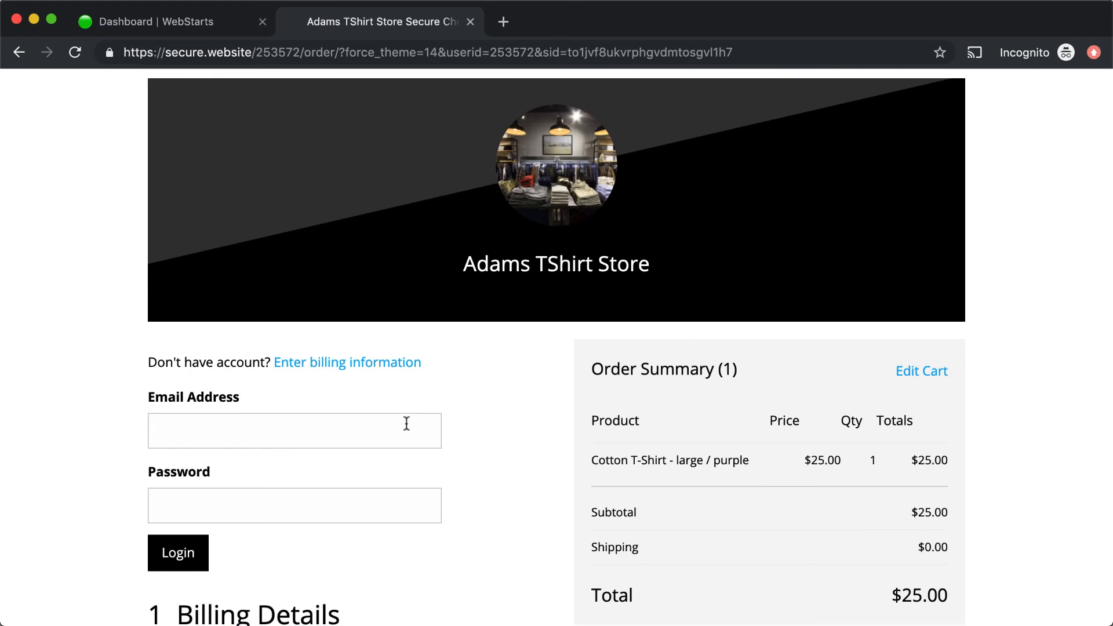
pyautogui.scroll(-2, 528, 429)
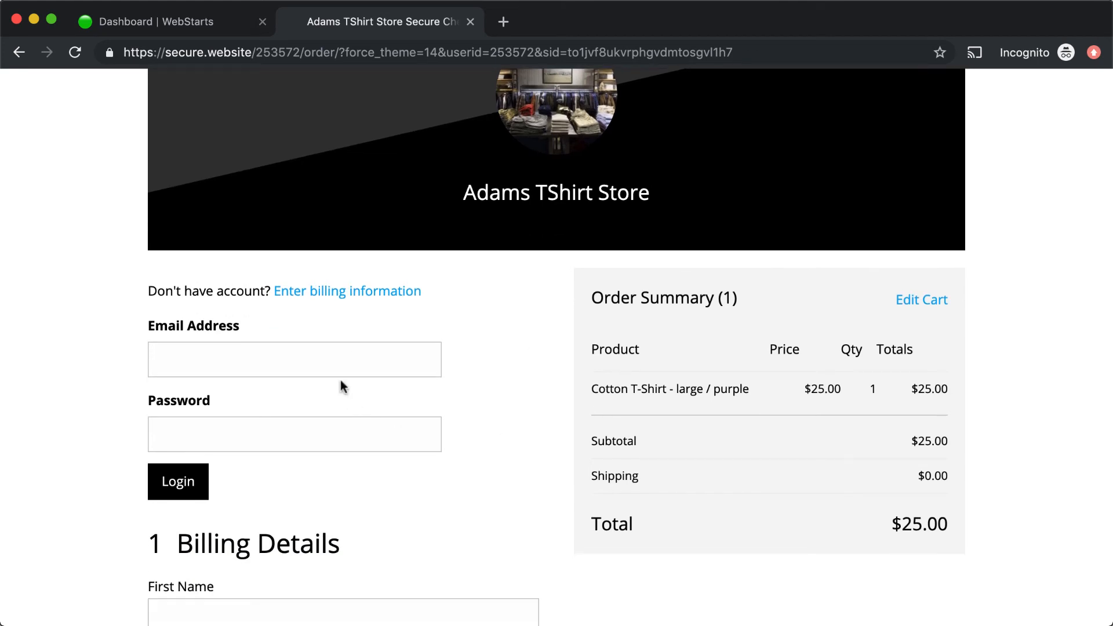
pyautogui.scroll(-2, 340, 380)
pyautogui.click(340, 380)
pyautogui.click(353, 329)
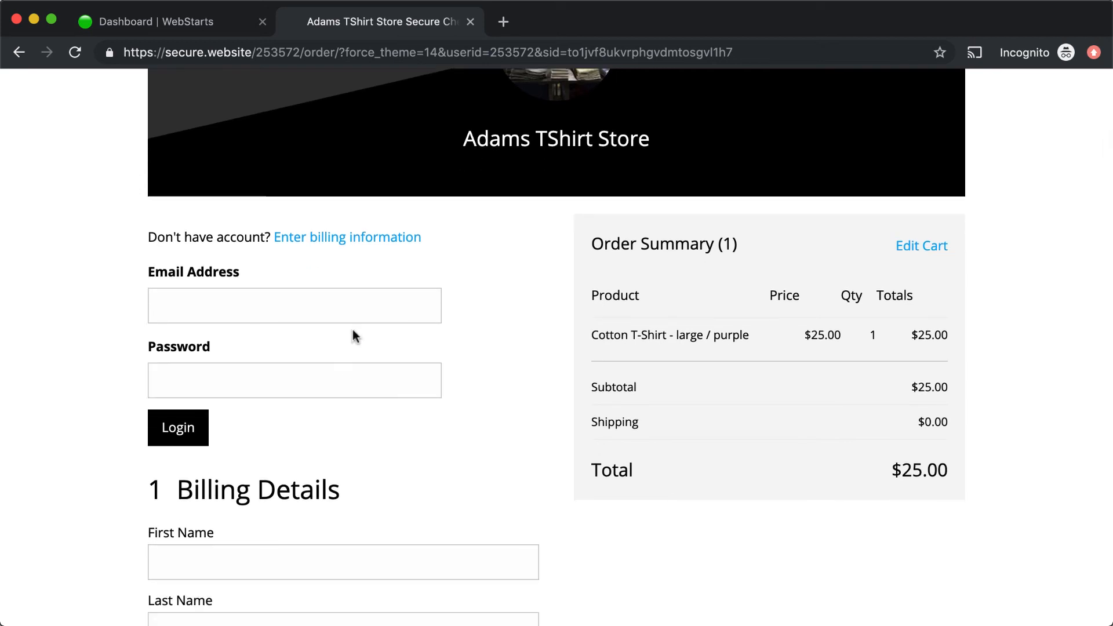
pyautogui.scroll(5, 354, 335)
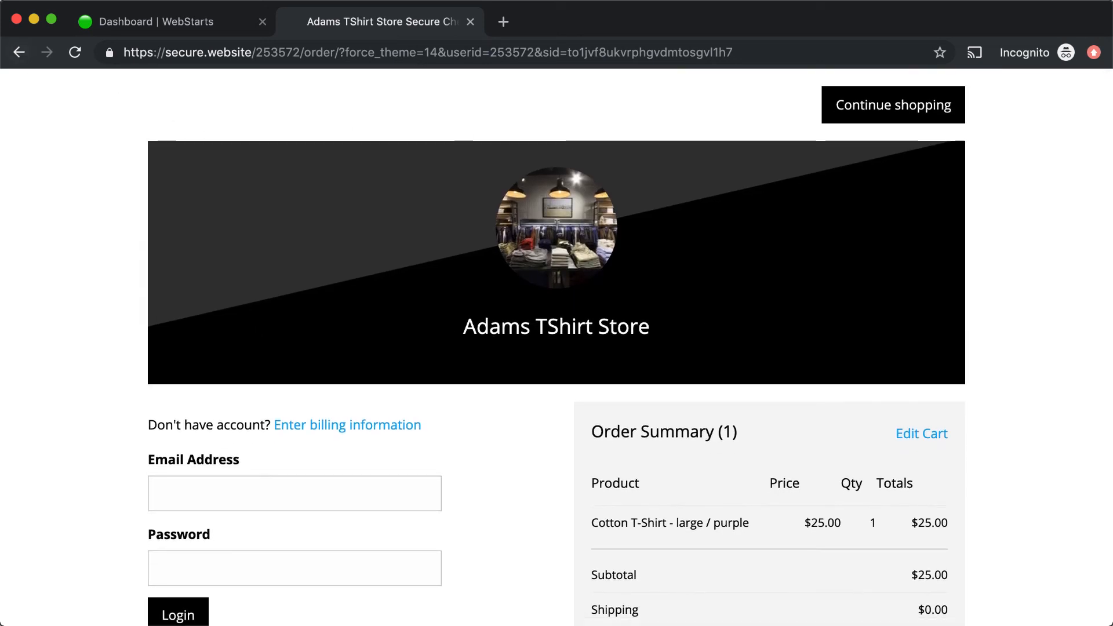
# Step: Continue shopping from the checkout and open the store's customer login and sign-up page
pyautogui.click(956, 111)
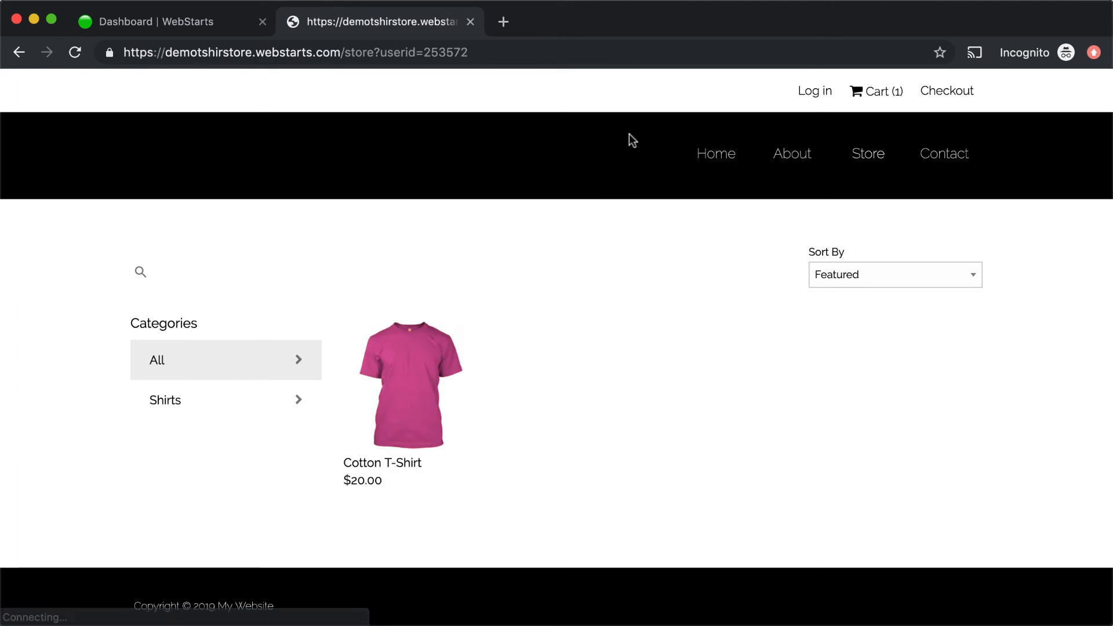
pyautogui.click(816, 93)
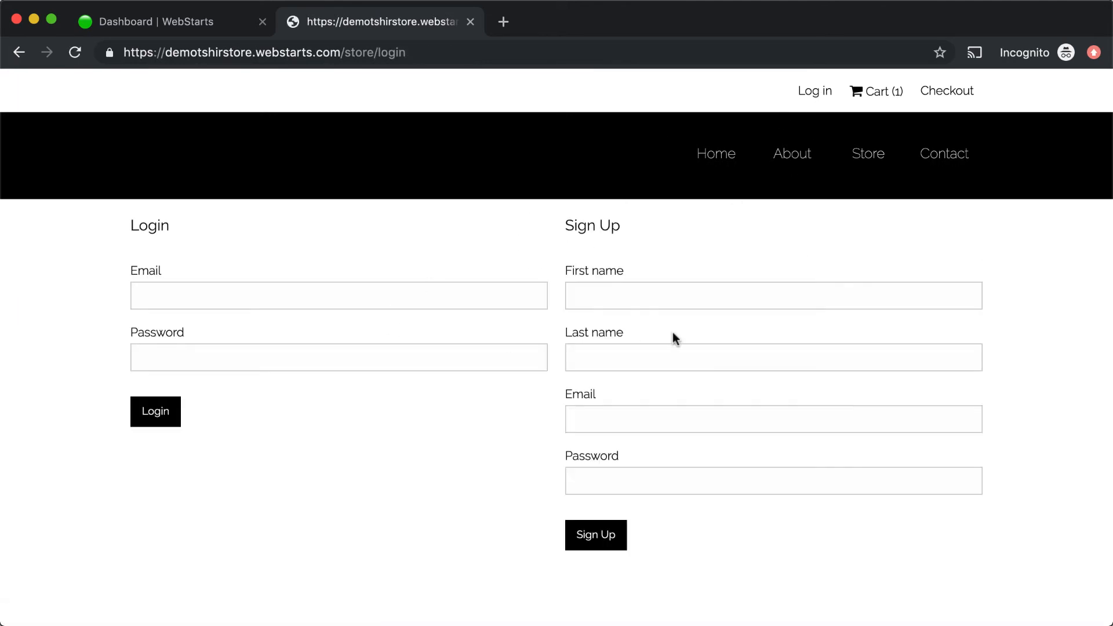
pyautogui.click(360, 290)
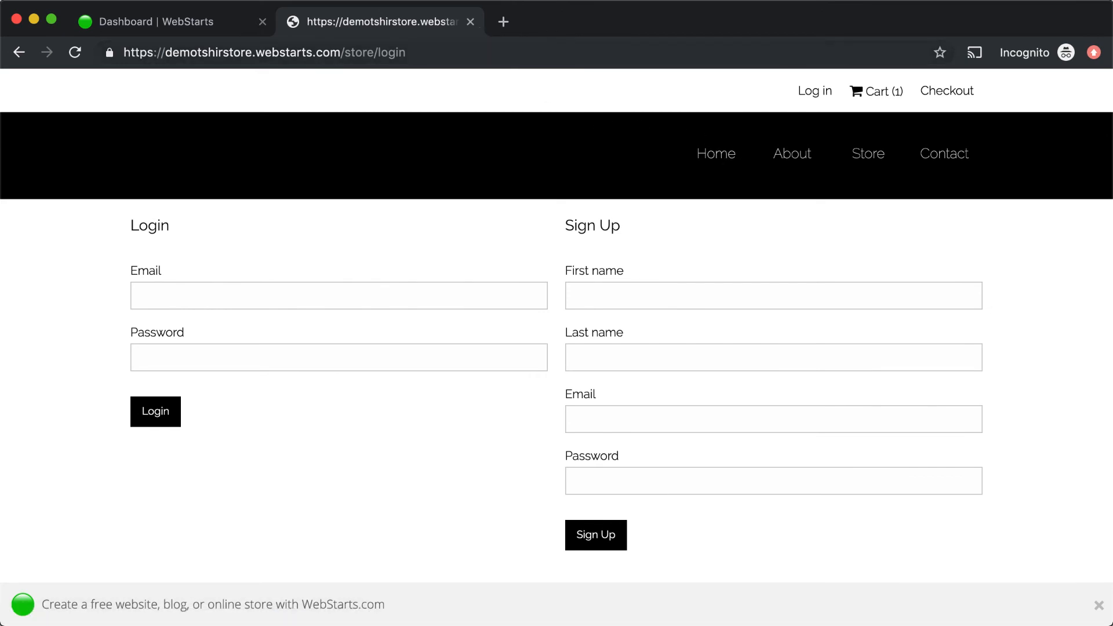
# Step: Go to the live site's home page and open the store from the page content
pyautogui.click(729, 157)
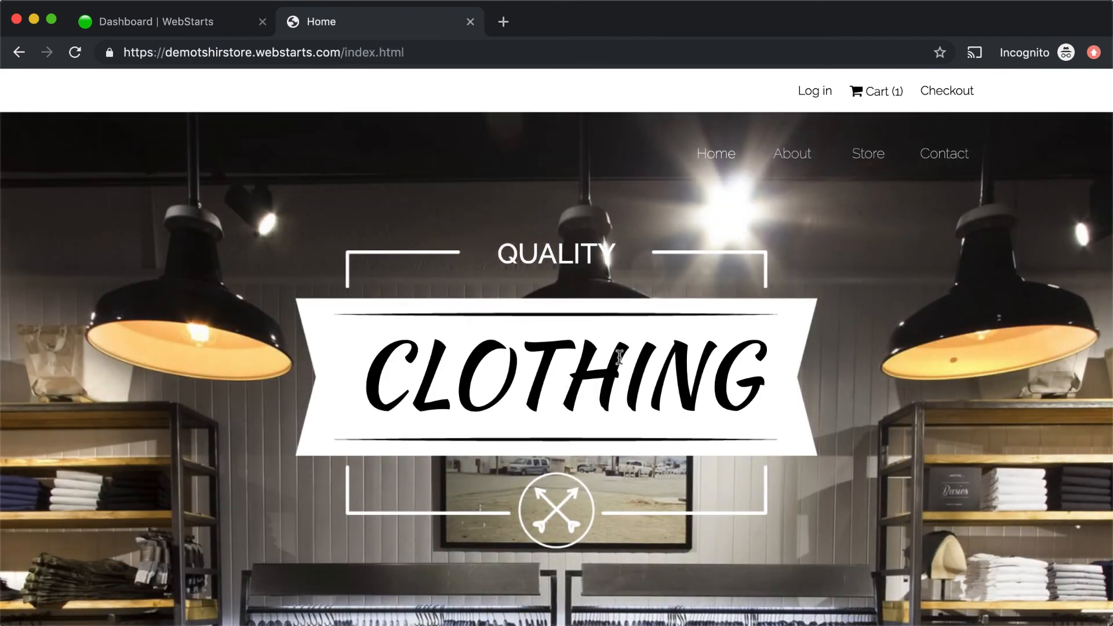
pyautogui.scroll(-6, 618, 356)
pyautogui.click(628, 335)
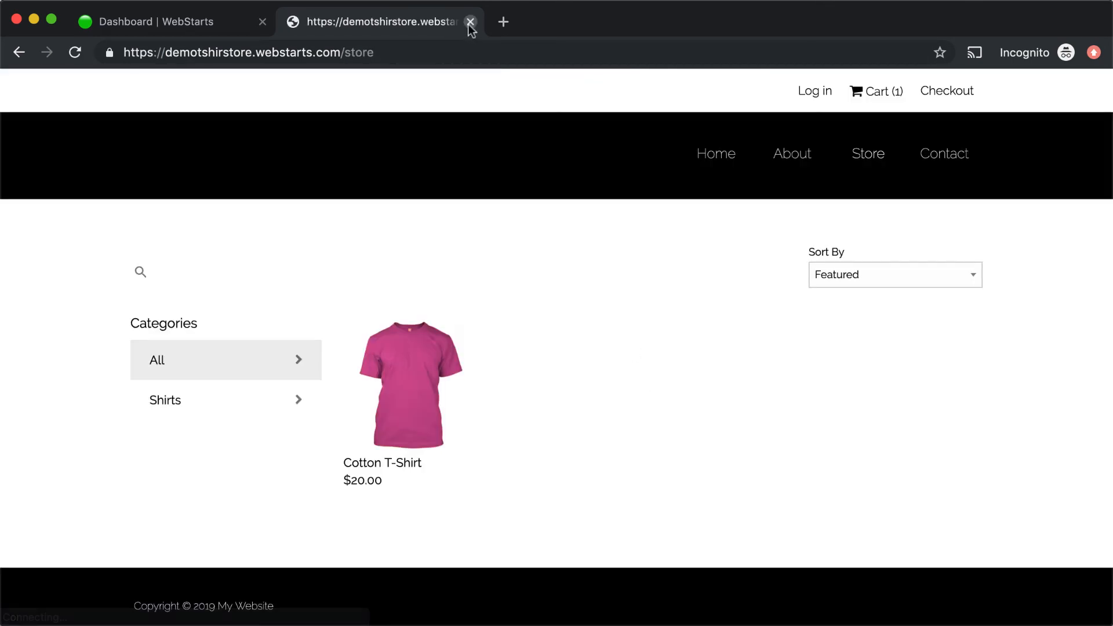
# Step: Close the live store and the Manage Store dialog, and open the site in the editor
pyautogui.click(470, 21)
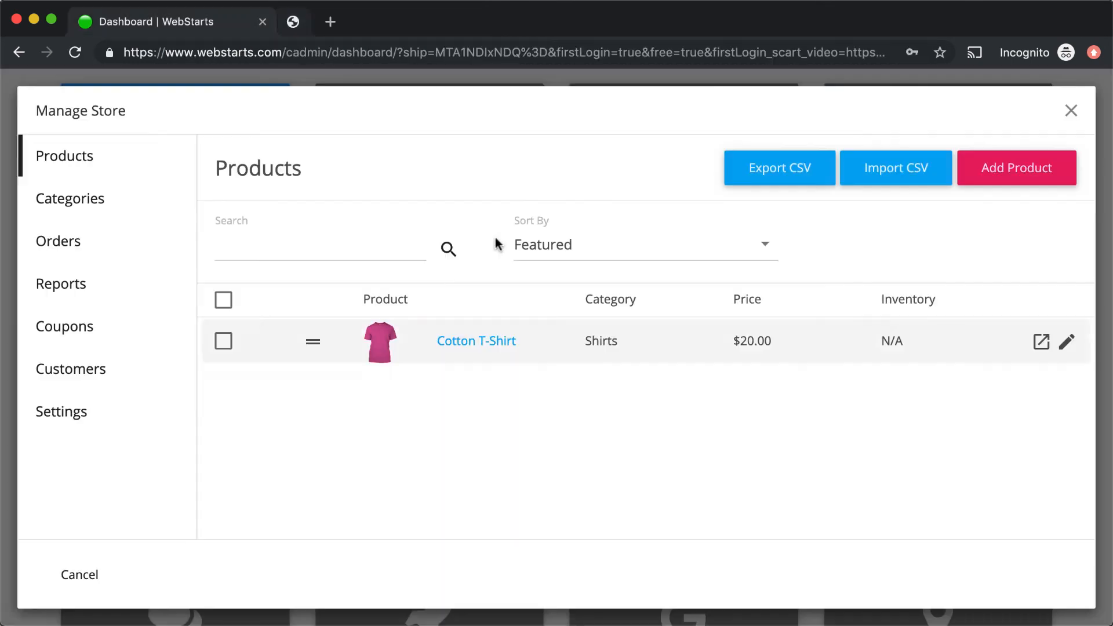
pyautogui.click(1072, 112)
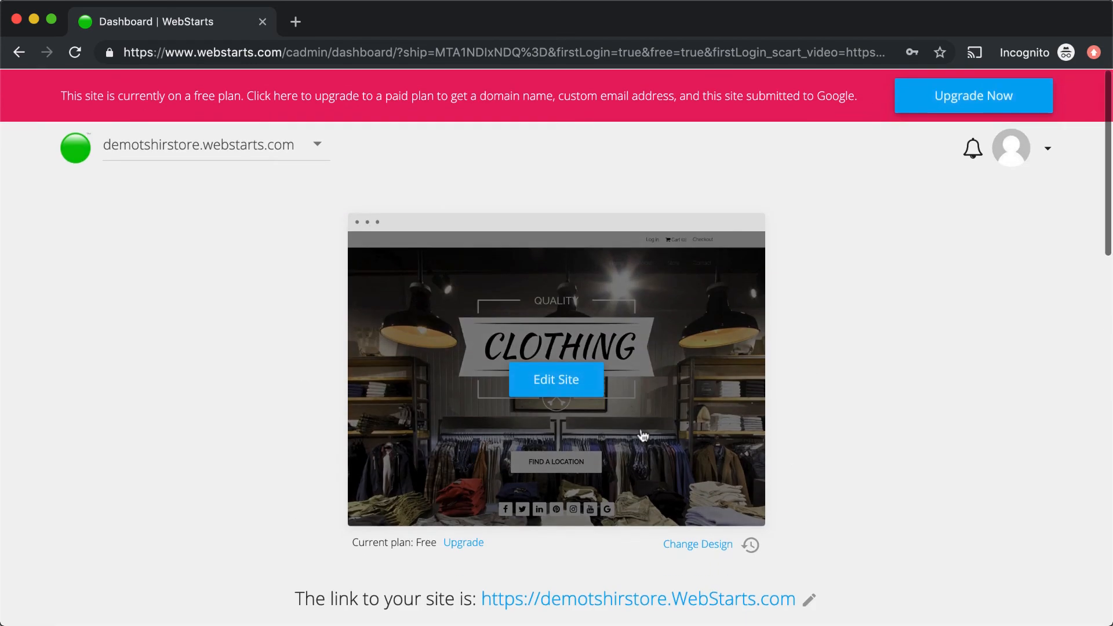
pyautogui.click(602, 381)
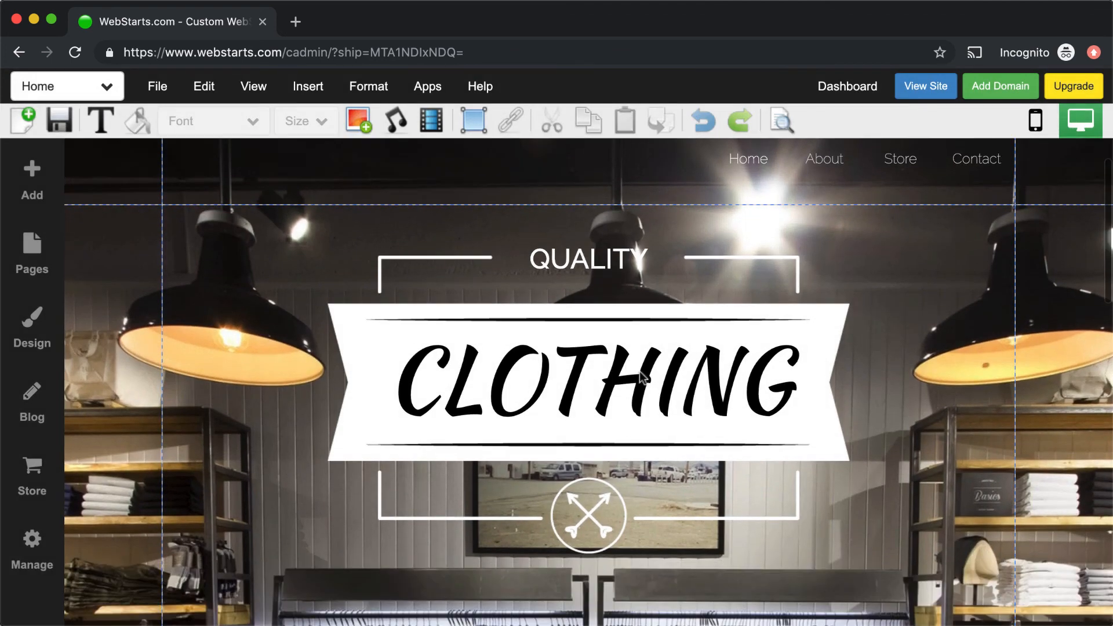
# Step: Move the CLOTHING heading slightly down in its banner, and open and close its text settings
pyautogui.click(642, 377)
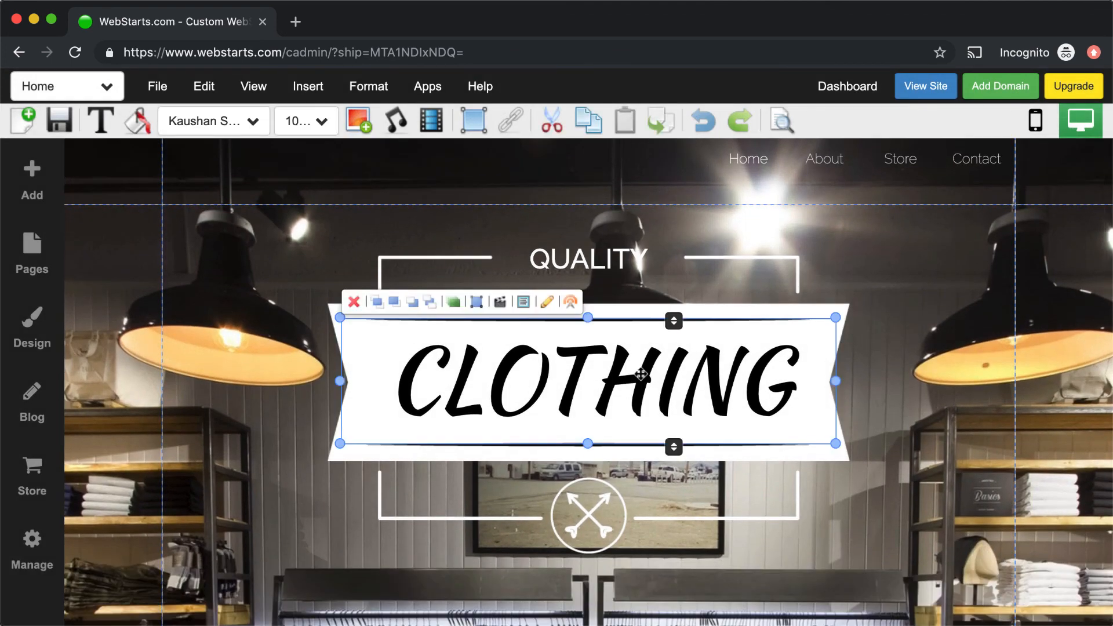
pyautogui.moveTo(619, 378)
pyautogui.mouseDown()
pyautogui.moveTo(550, 378)
pyautogui.moveTo(636, 379)
pyautogui.moveTo(618, 380)
pyautogui.mouseUp()
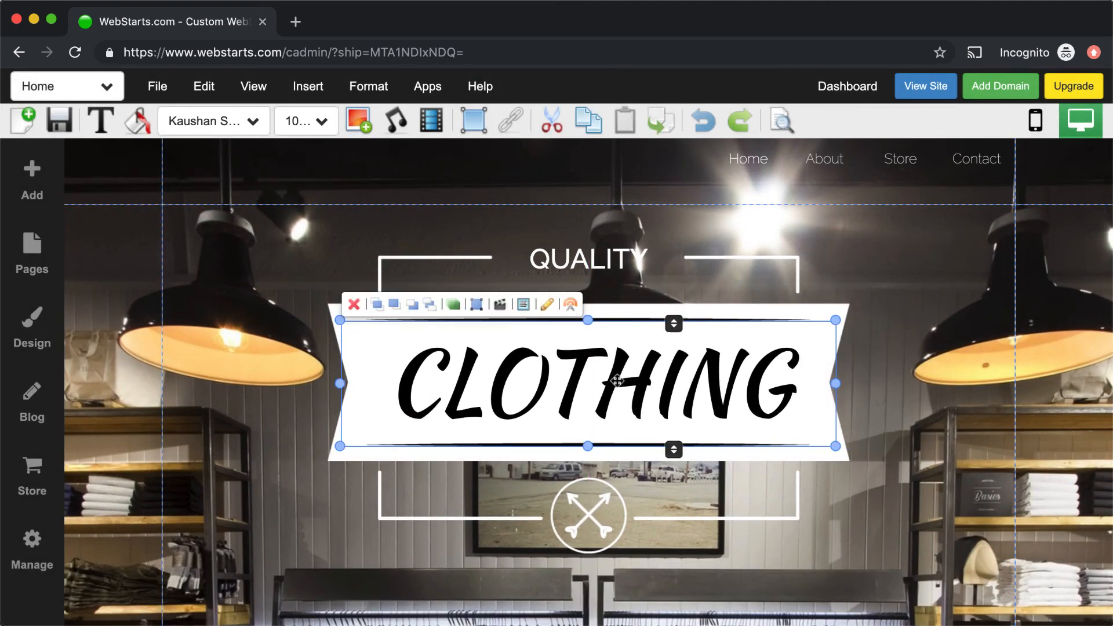
pyautogui.scroll(1, 665, 380)
pyautogui.doubleClick(665, 380)
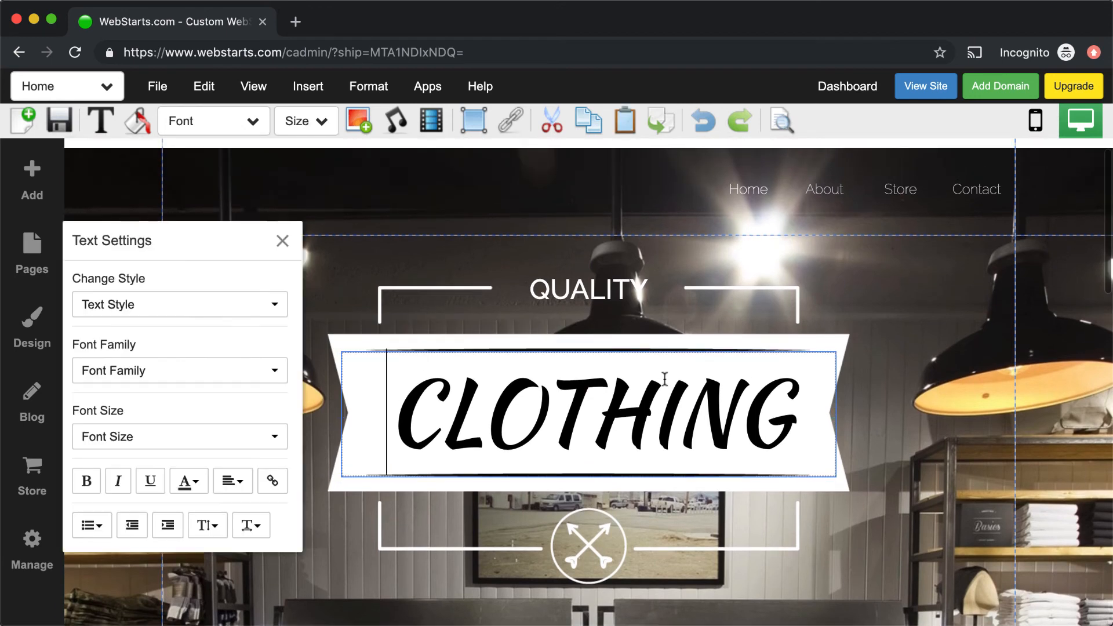
pyautogui.click(280, 242)
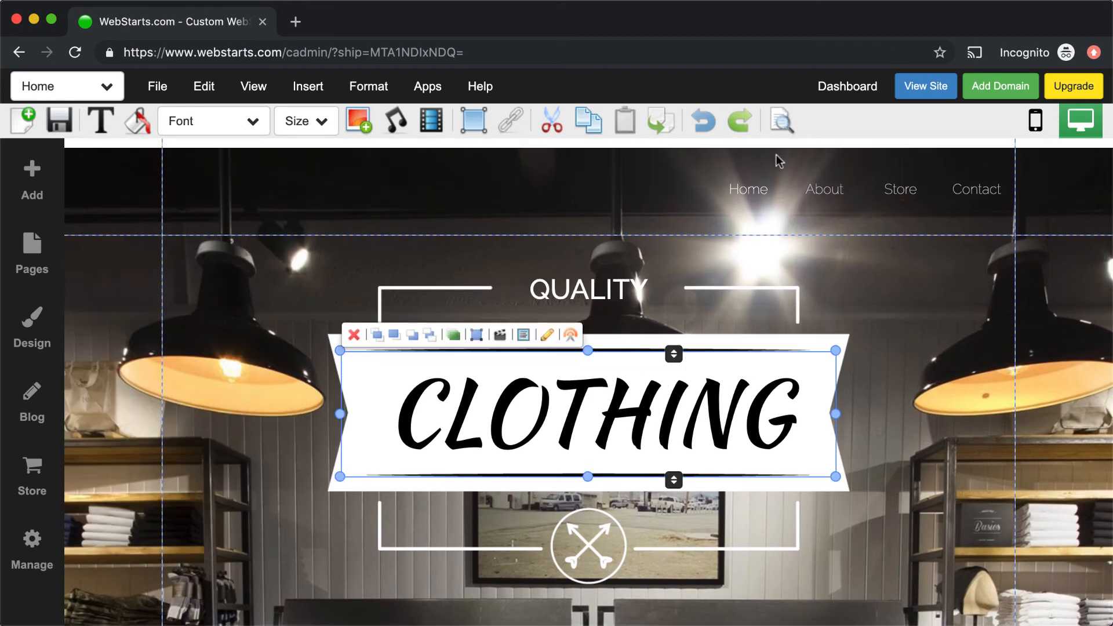
# Step: Leave the site editor for the dashboard and open the store management
pyautogui.click(837, 93)
pyautogui.click(664, 81)
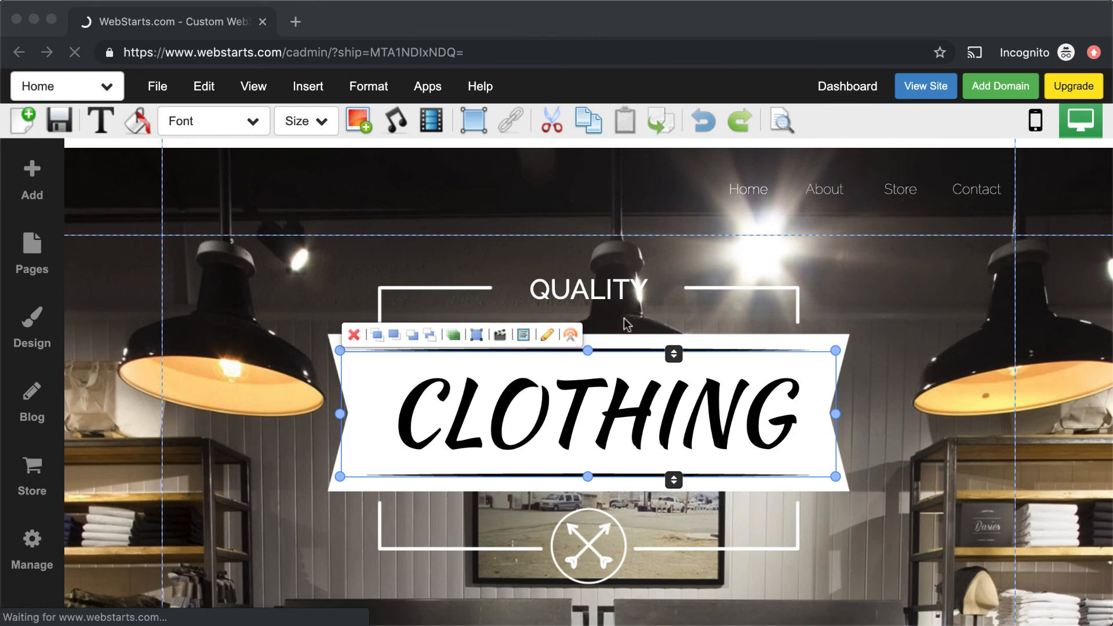
pyautogui.scroll(-5, 714, 467)
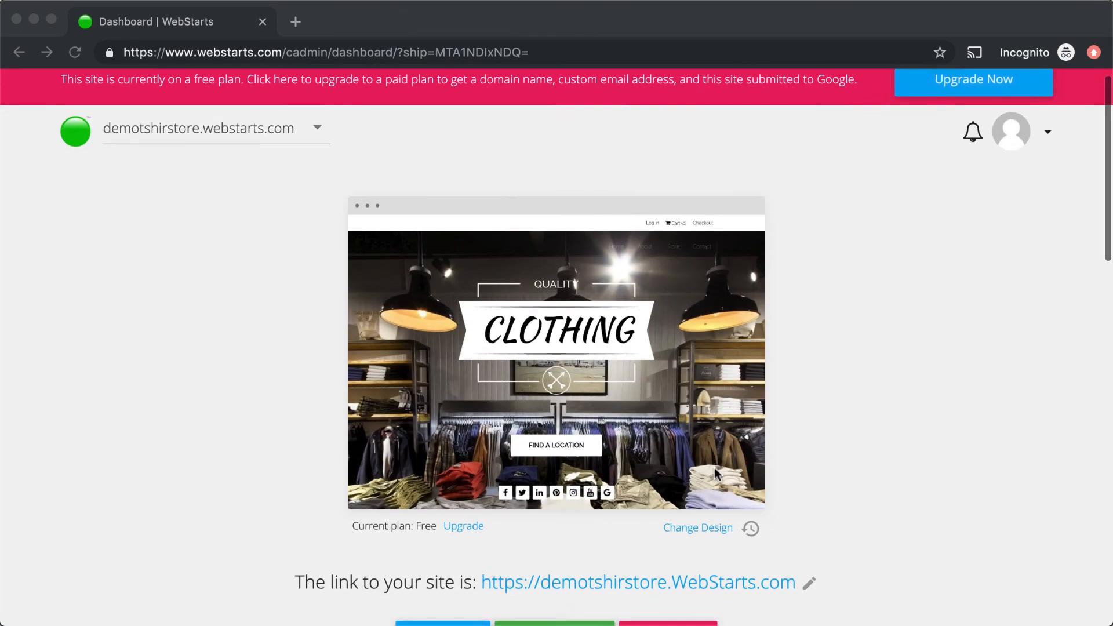
pyautogui.scroll(-5, 722, 467)
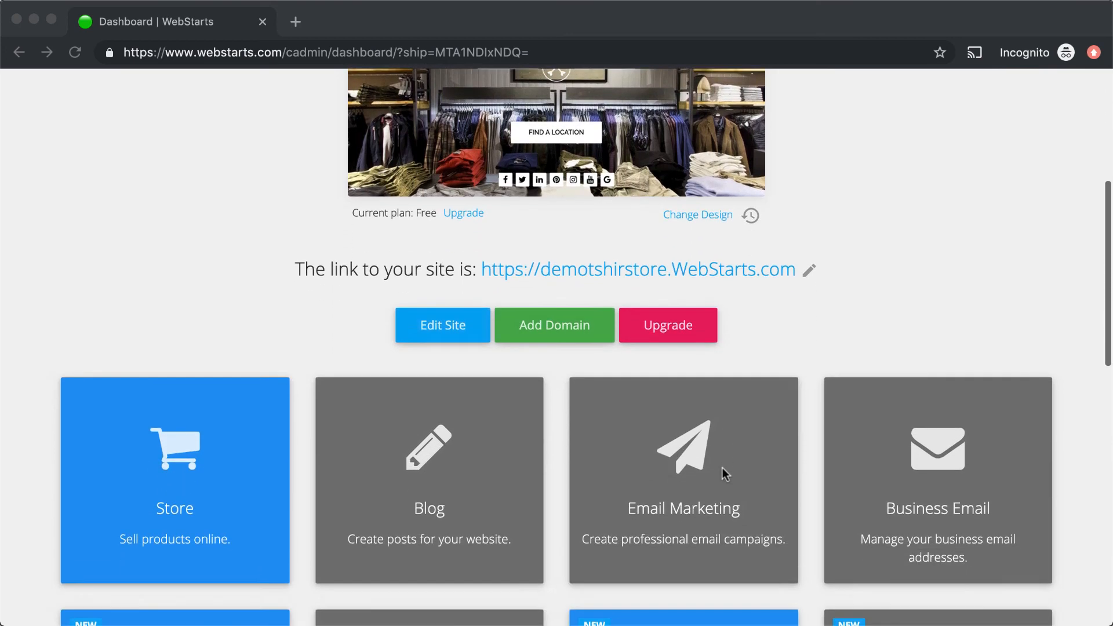
pyautogui.scroll(-2, 722, 468)
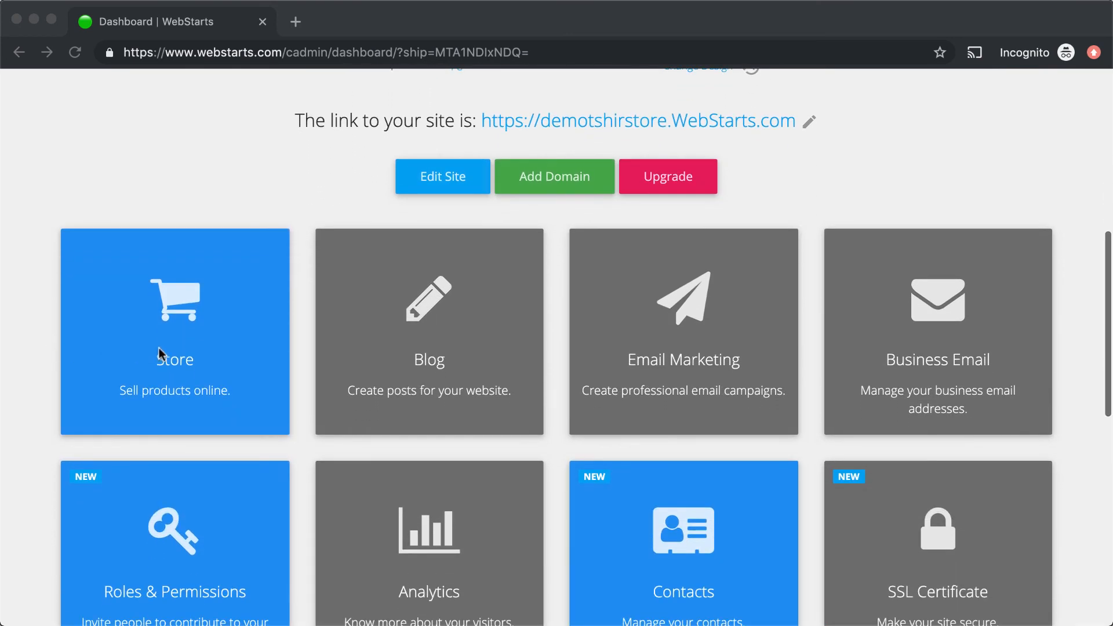
pyautogui.click(174, 394)
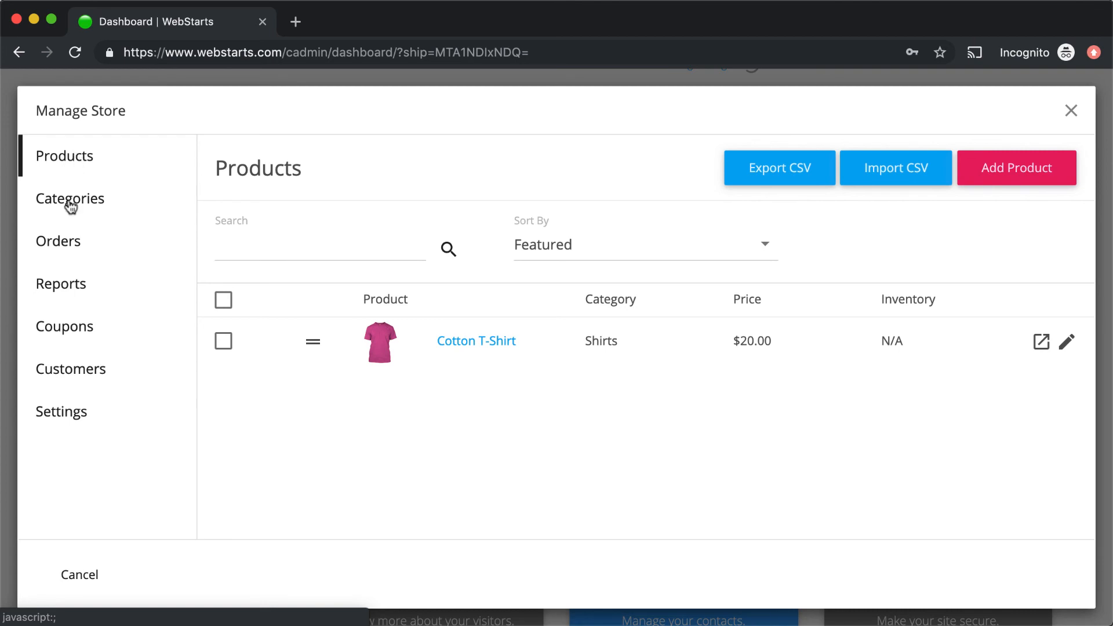
# Step: View the store's orders, and check the product filter of the sales report
pyautogui.click(68, 245)
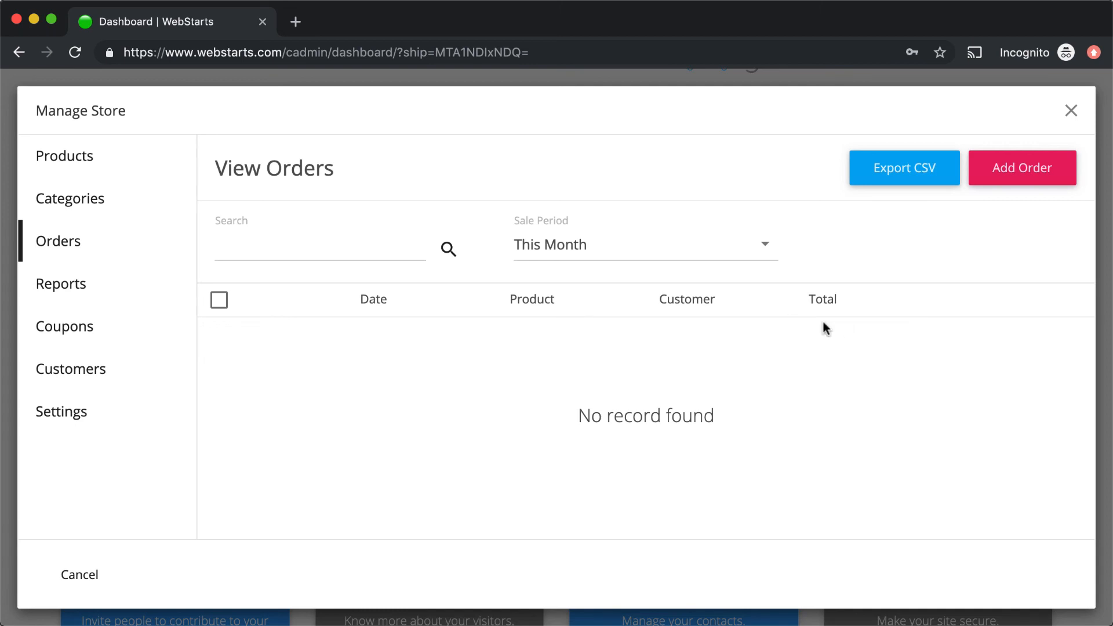
pyautogui.click(85, 293)
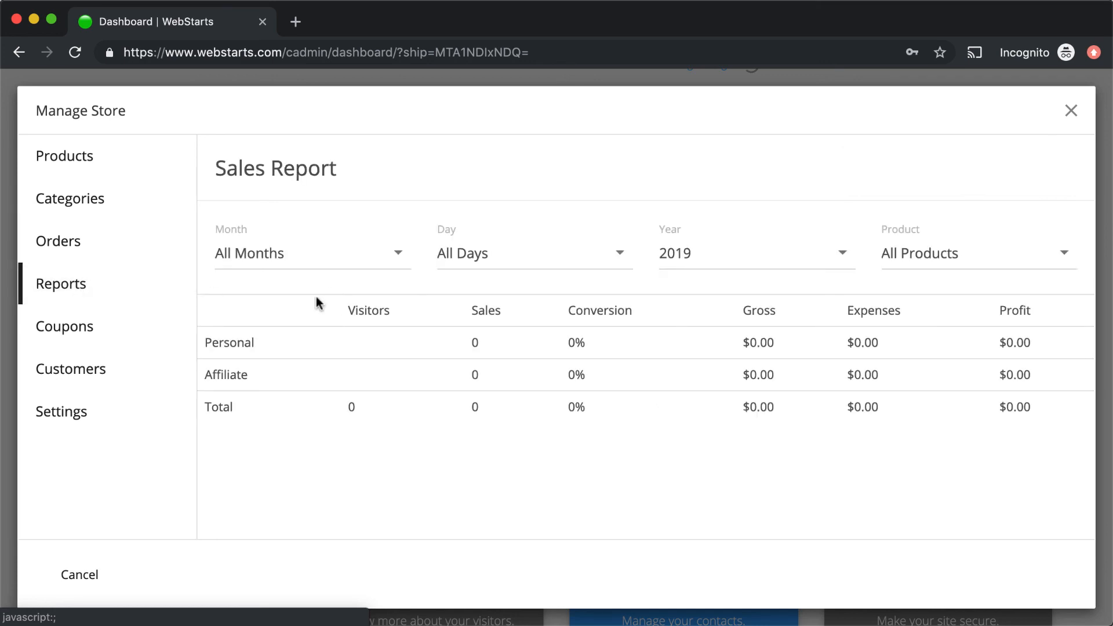
pyautogui.click(921, 260)
pyautogui.click(779, 213)
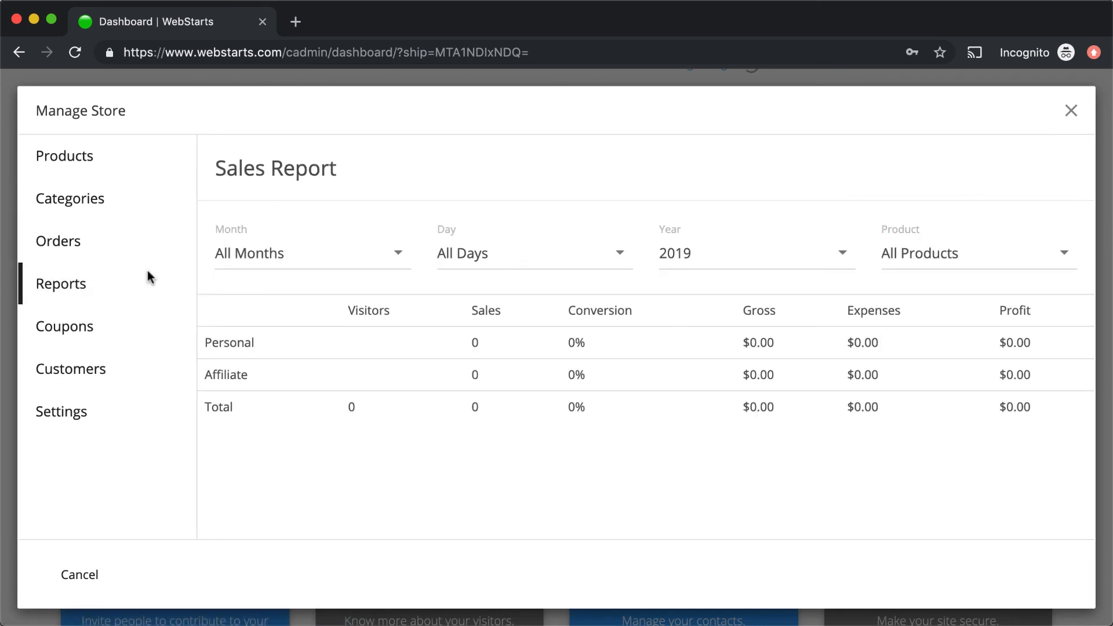
pyautogui.click(1046, 259)
pyautogui.click(661, 198)
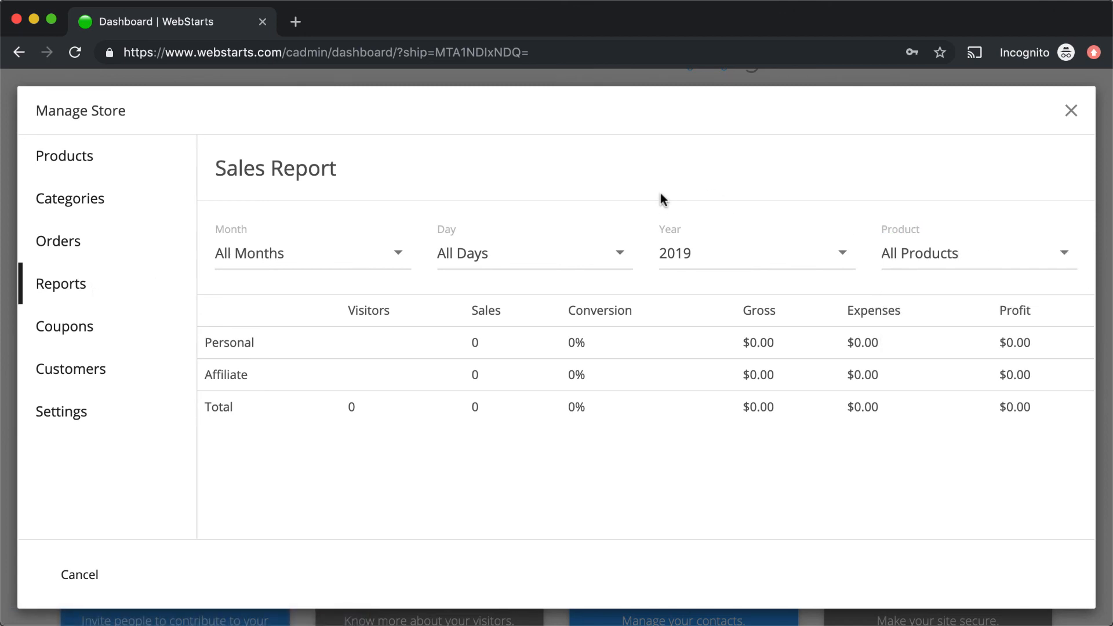
# Step: Look at the form for adding a coupon in the store's coupons, and close it without creating one
pyautogui.click(131, 345)
pyautogui.click(1050, 177)
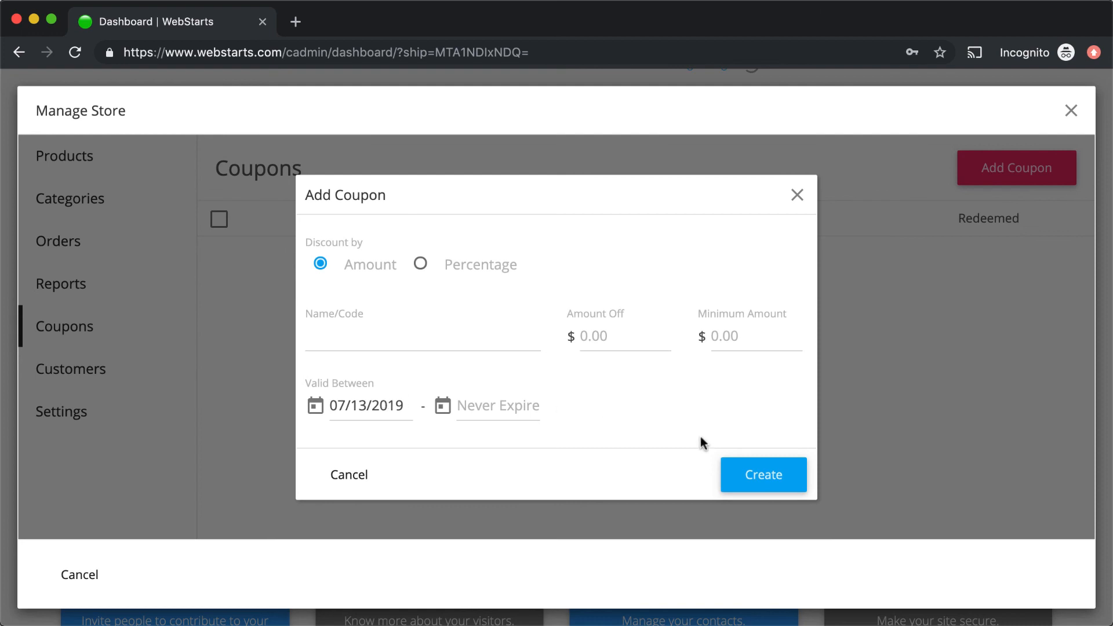
pyautogui.click(390, 340)
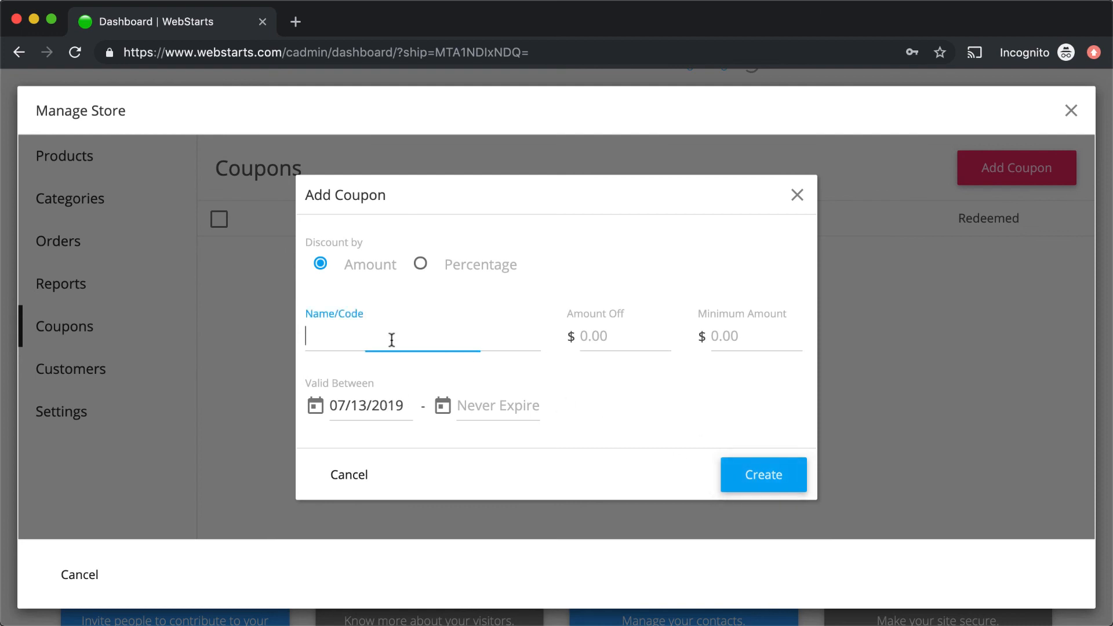
pyautogui.click(798, 196)
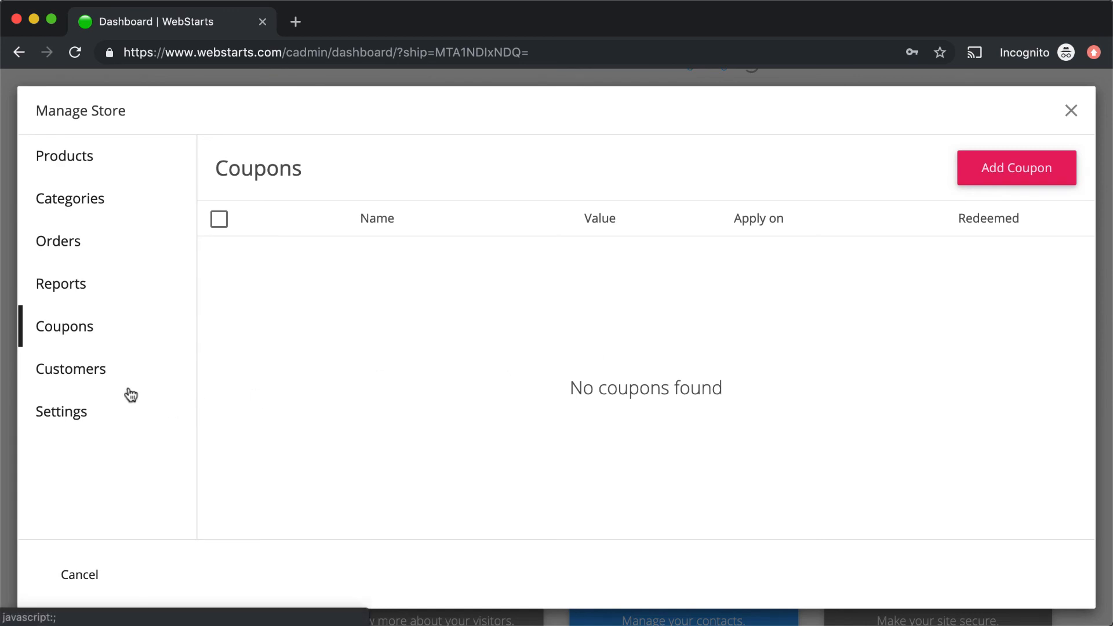
# Step: View the store's customer list and store settings, and close the store management
pyautogui.click(103, 379)
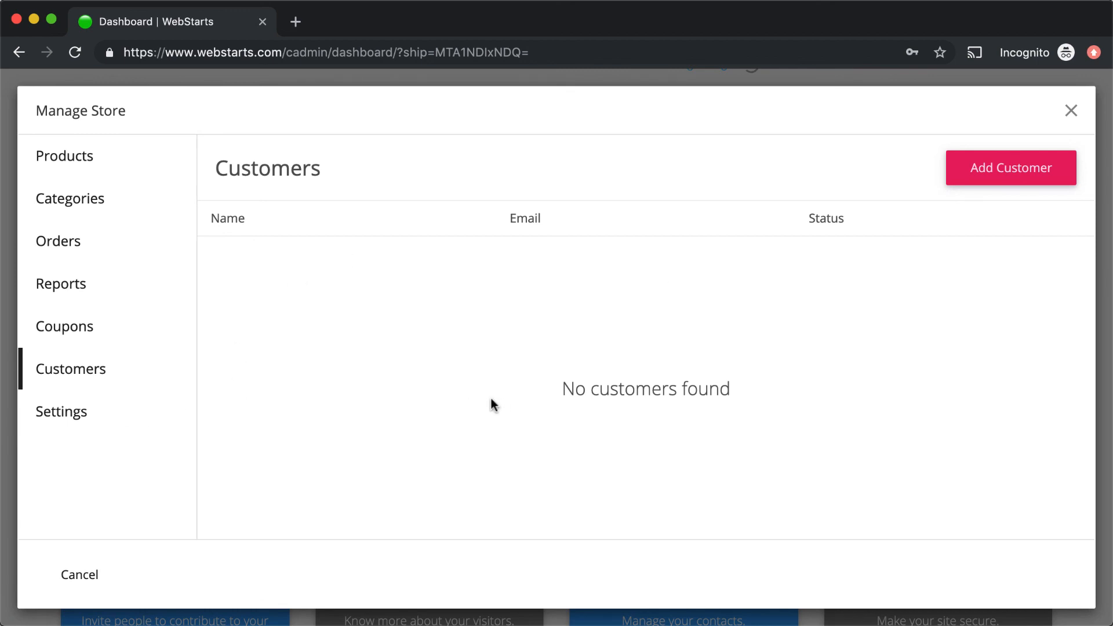
pyautogui.click(80, 416)
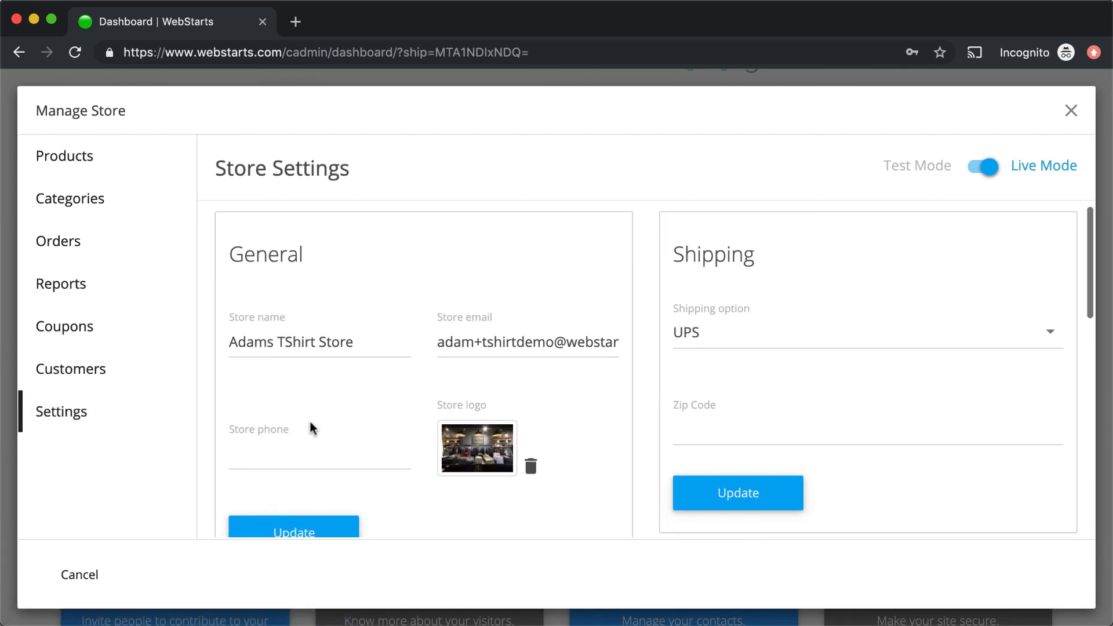
pyautogui.scroll(1, 313, 429)
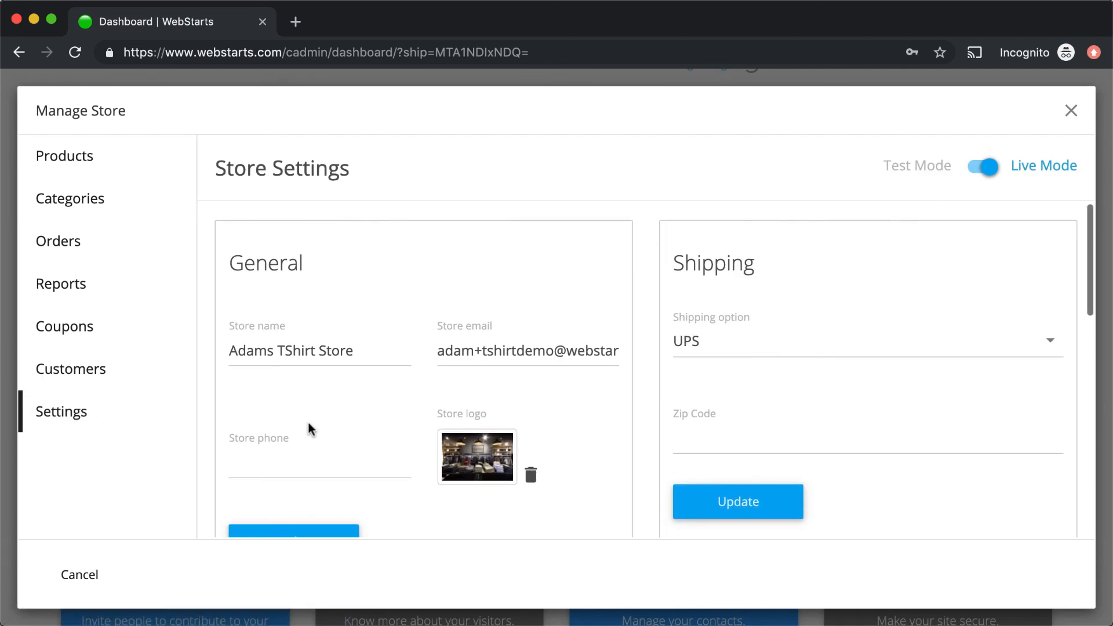
pyautogui.click(1071, 114)
pyautogui.scroll(10, 993, 200)
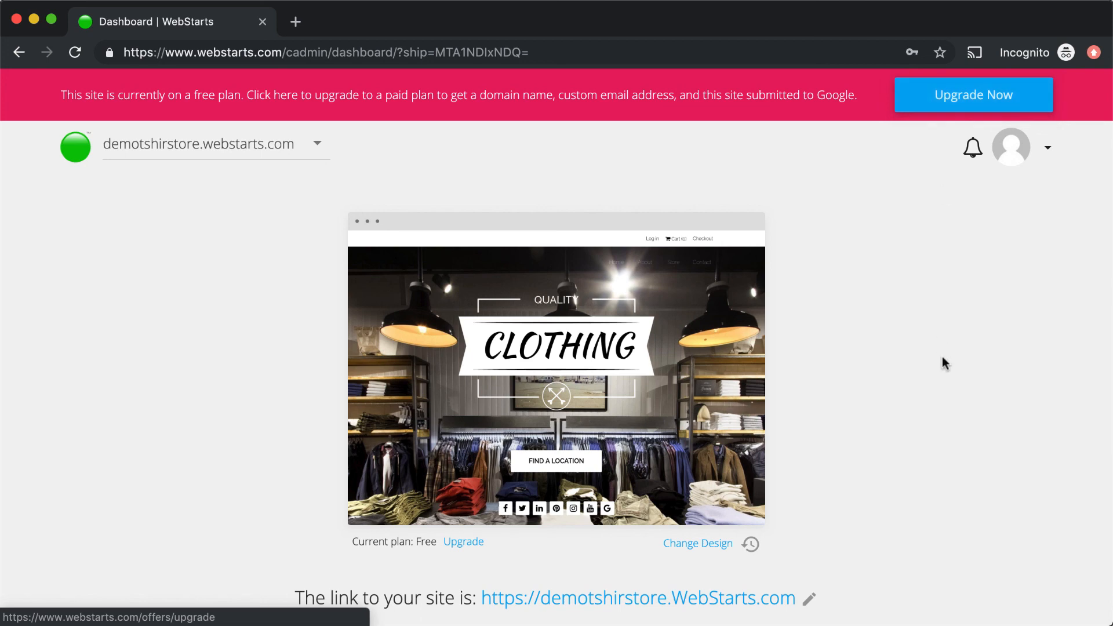
pyautogui.scroll(-3, 941, 360)
pyautogui.scroll(-5, 940, 388)
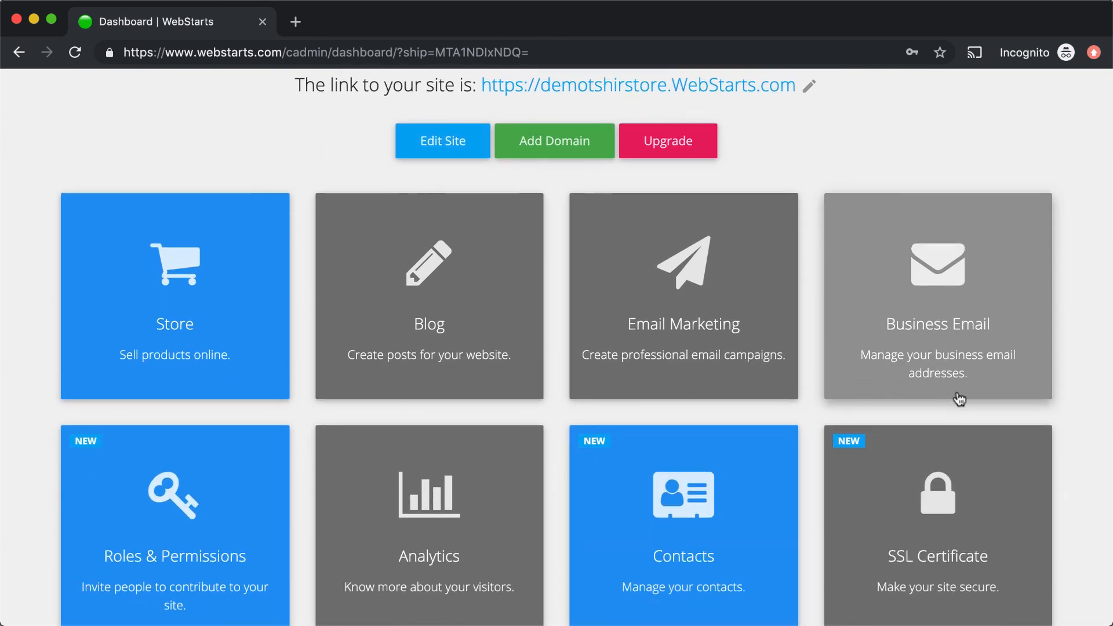
pyautogui.scroll(9, 960, 395)
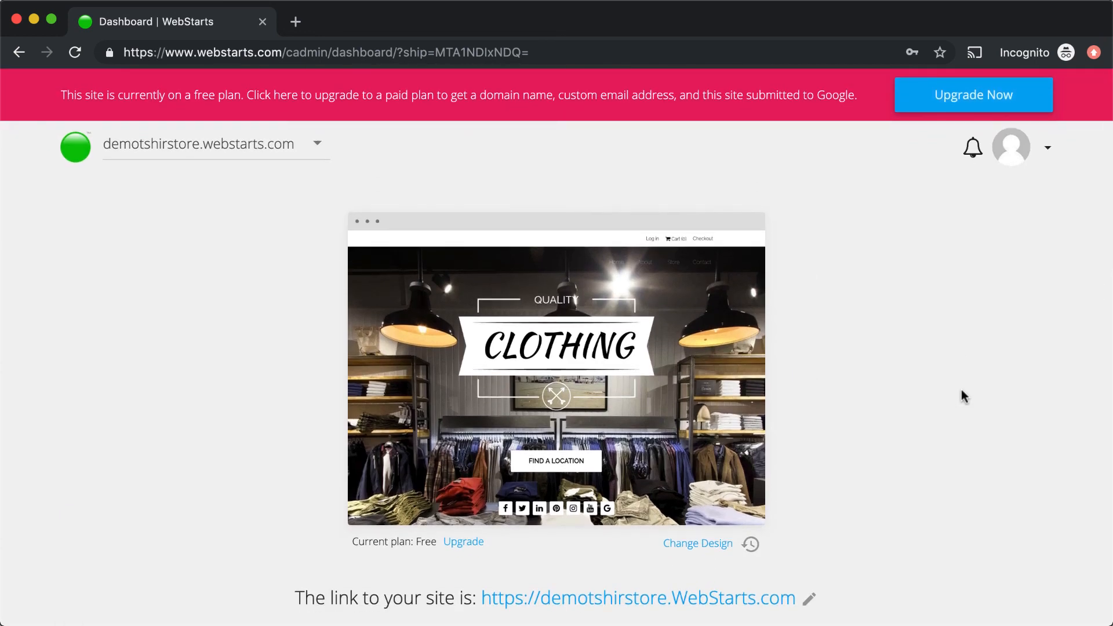